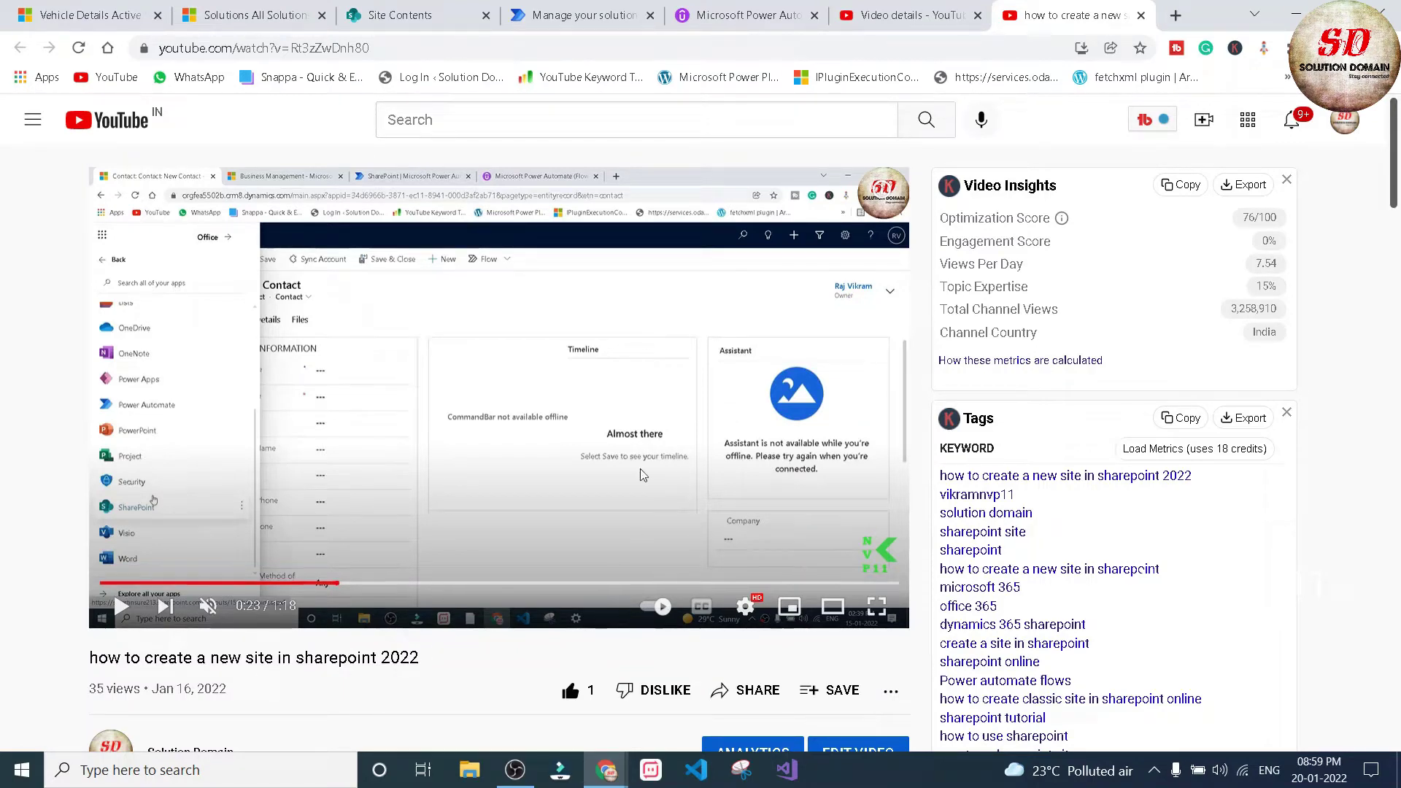
Start the YouTube tutorial video playing.
left_click(413, 440)
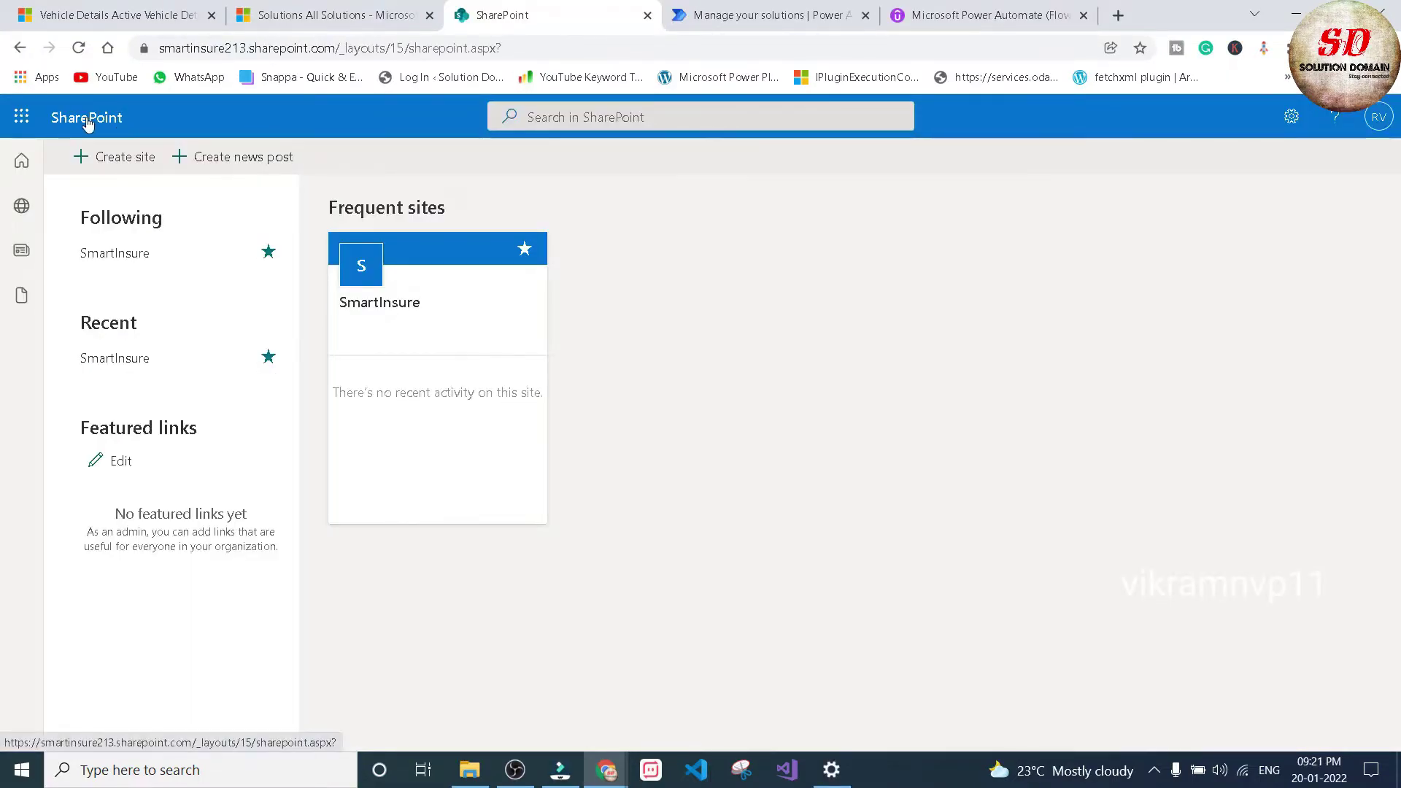
From the SmartInsure site contents, create a blank list named 'Demo List'.
left_click(364, 321)
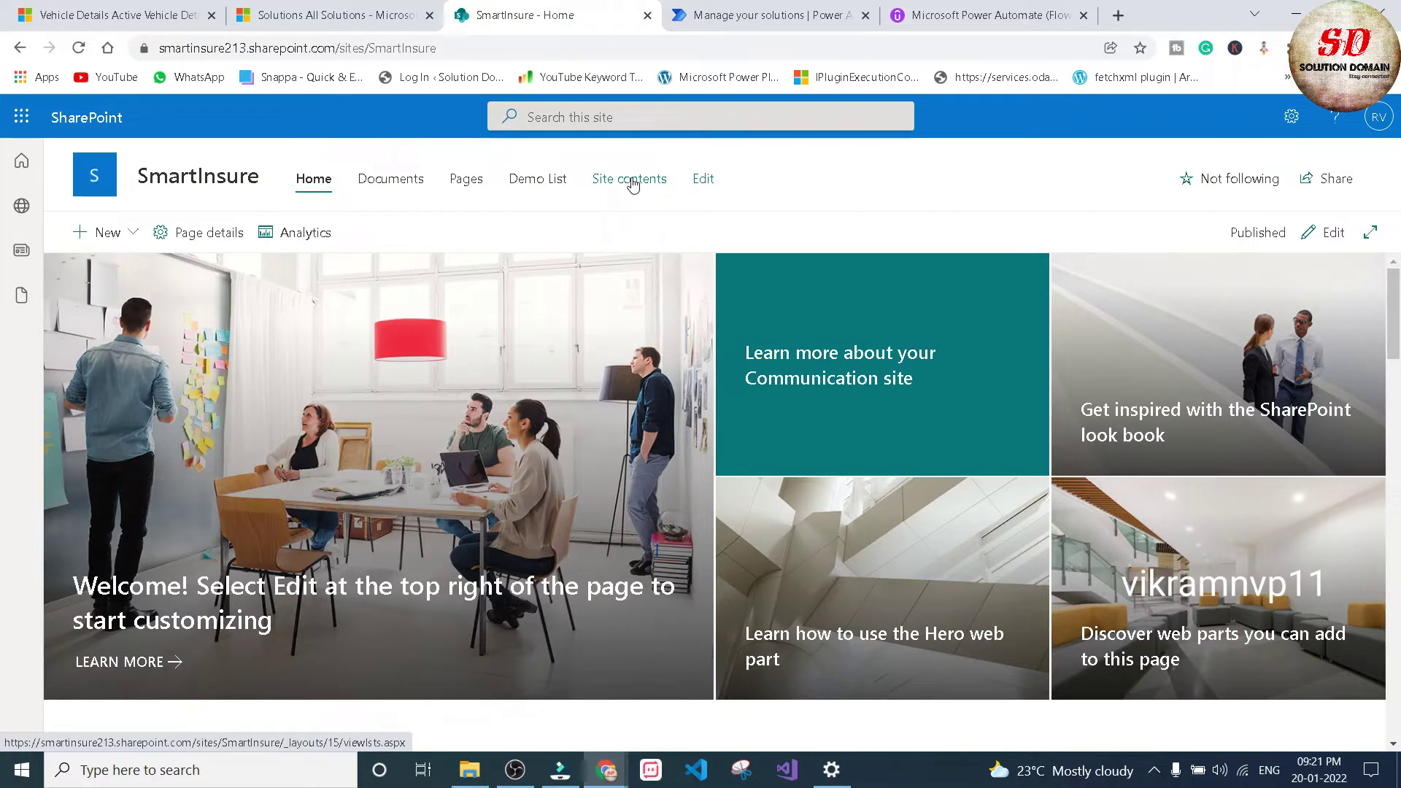
left_click(634, 182)
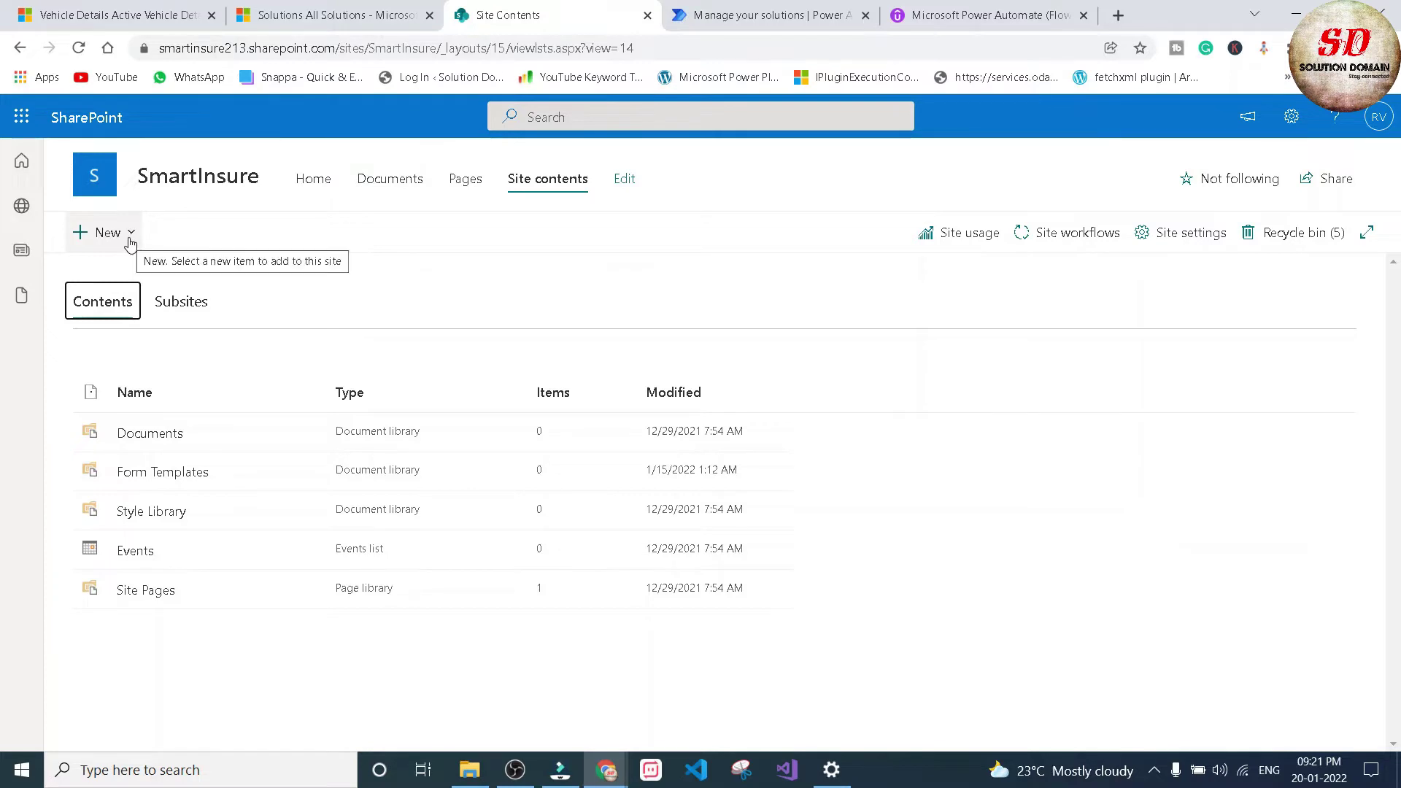
left_click(130, 238)
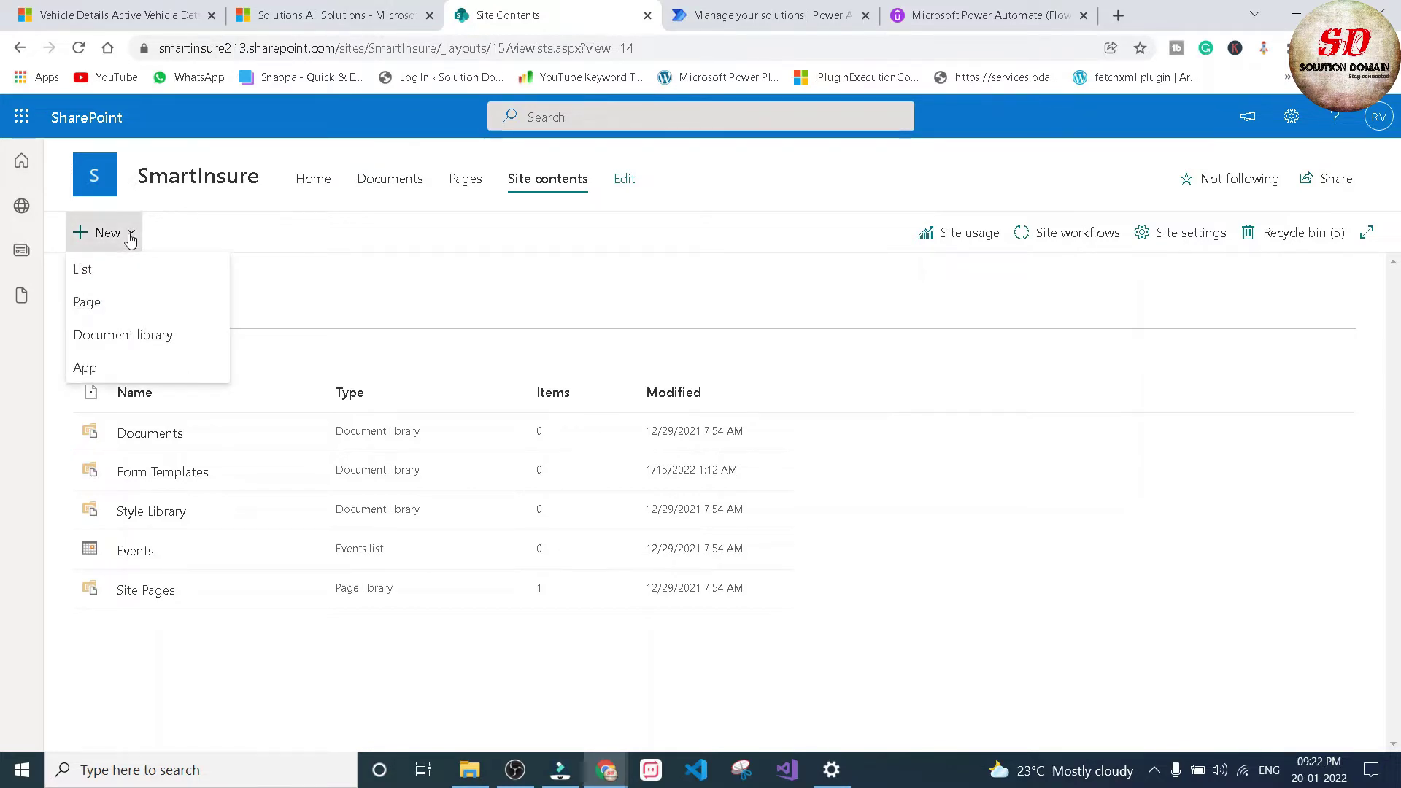
left_click(93, 270)
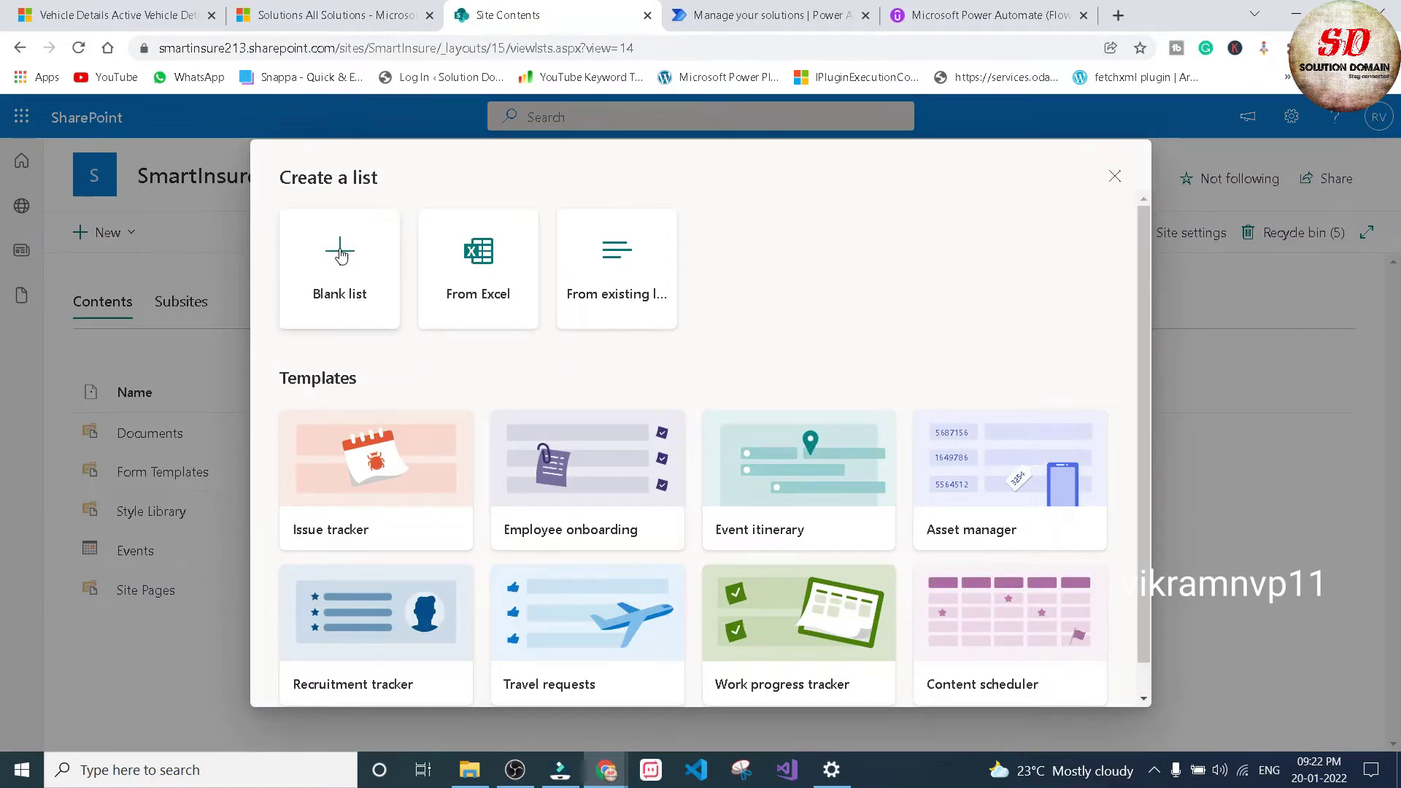
left_click(334, 271)
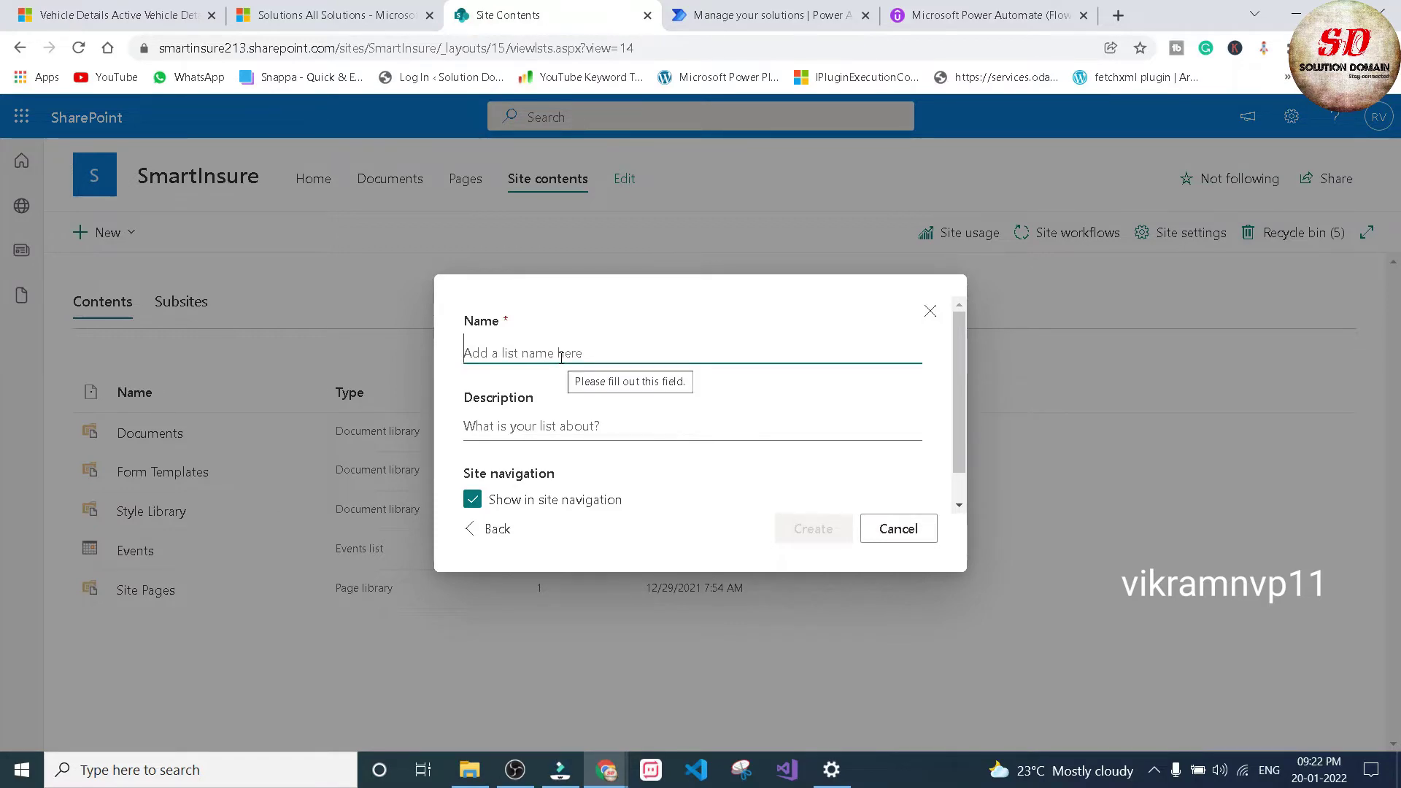
type("Demo List")
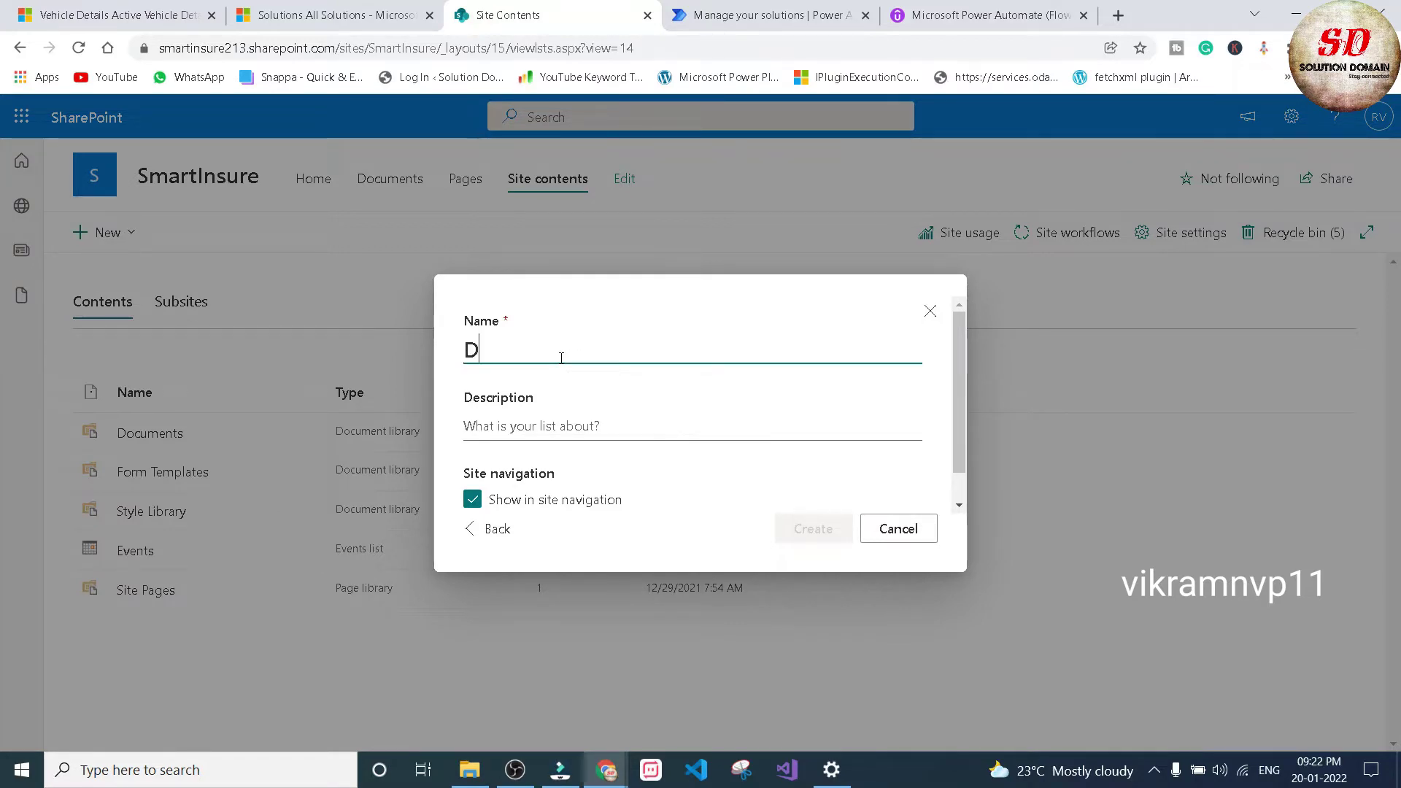
left_click(811, 538)
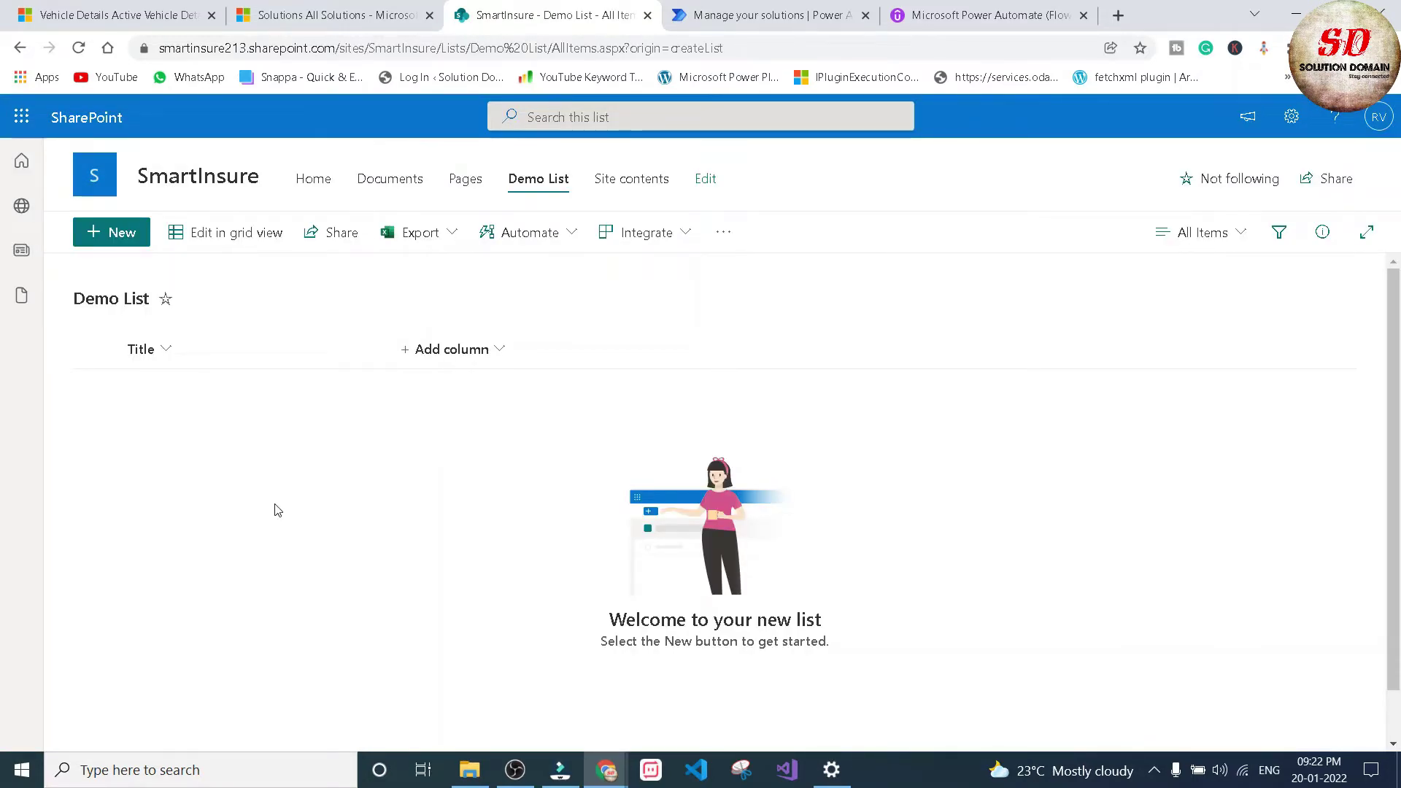
Rename the Title column to 'Product Name' through its column settings.
left_click(167, 351)
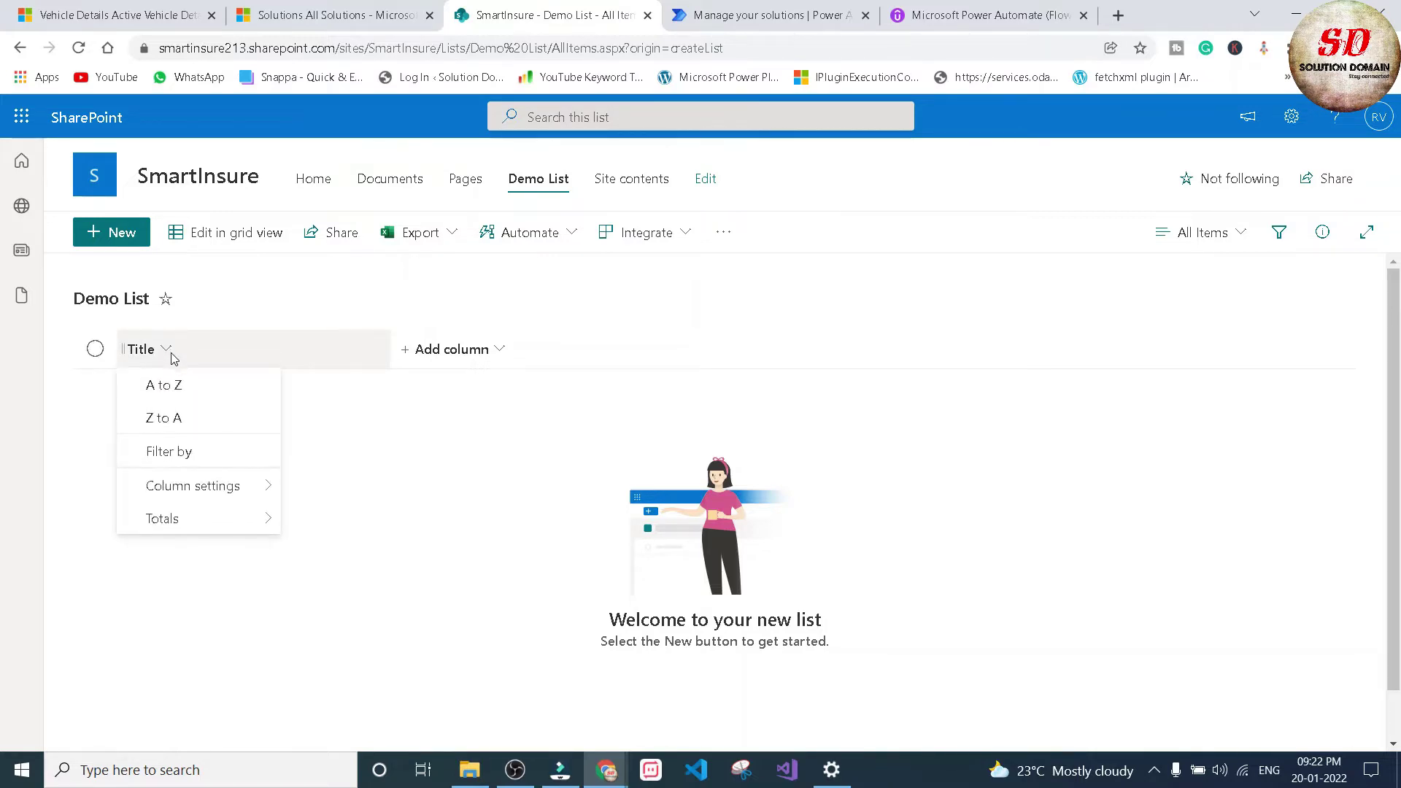
mouse_move(217, 499)
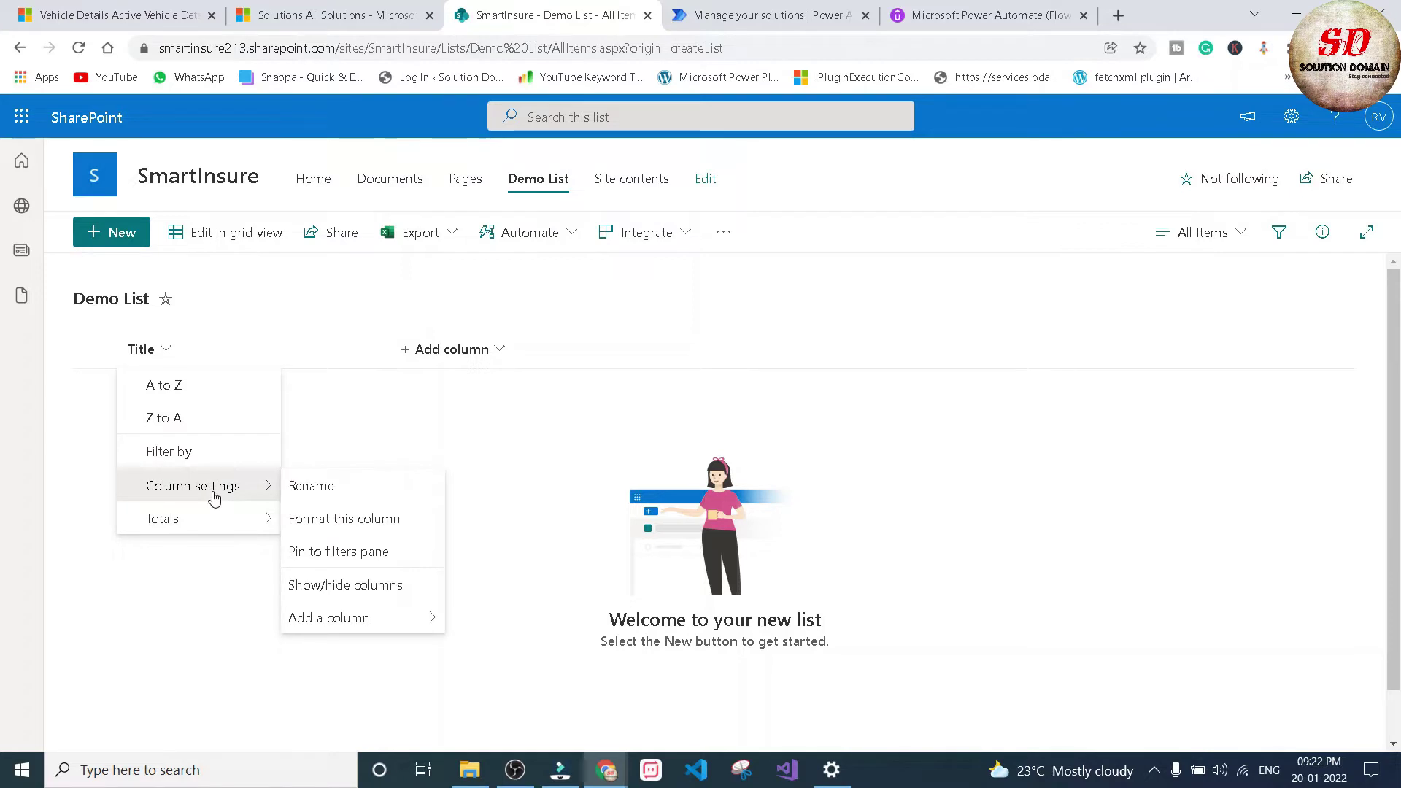
left_click(308, 487)
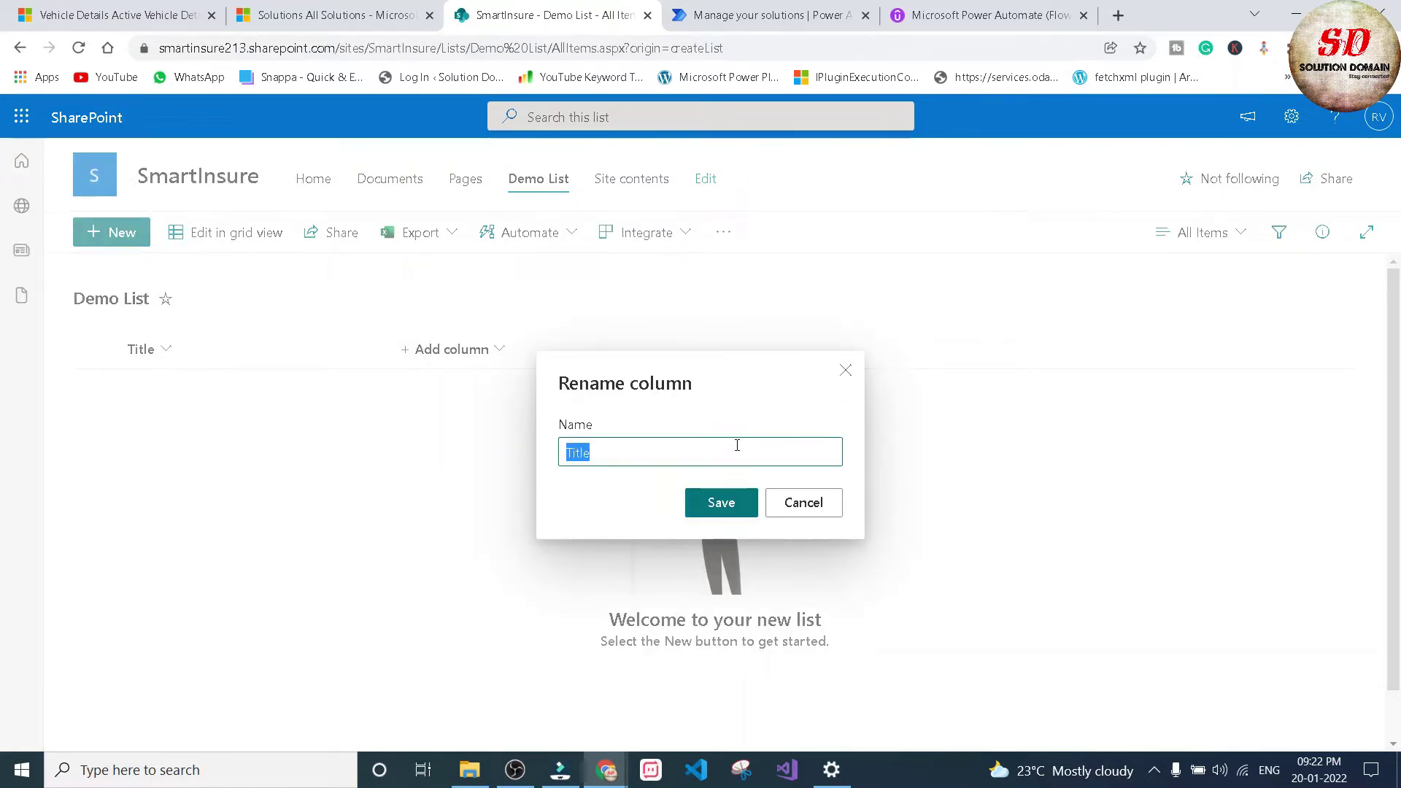
key("BackSpace")
type("Product Name")
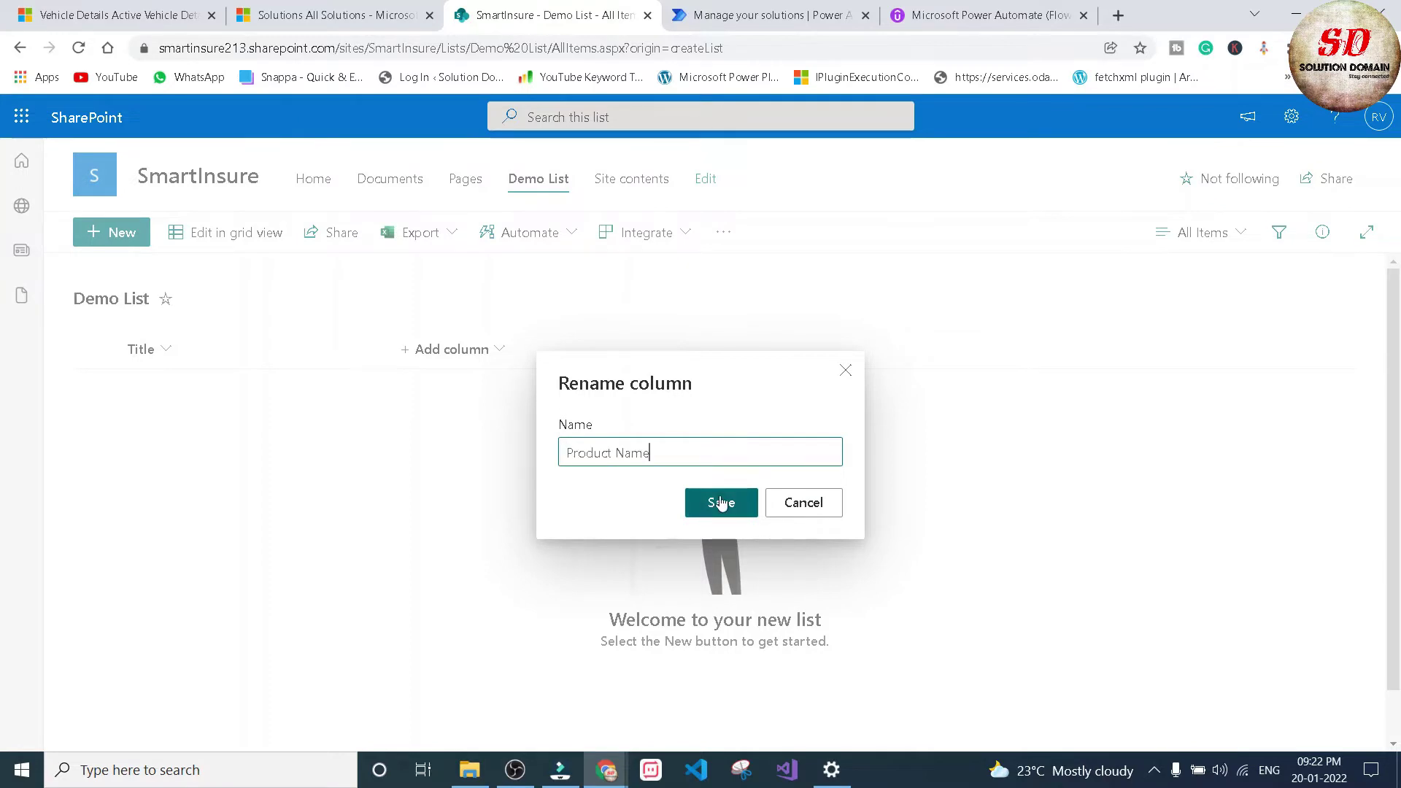
left_click(720, 504)
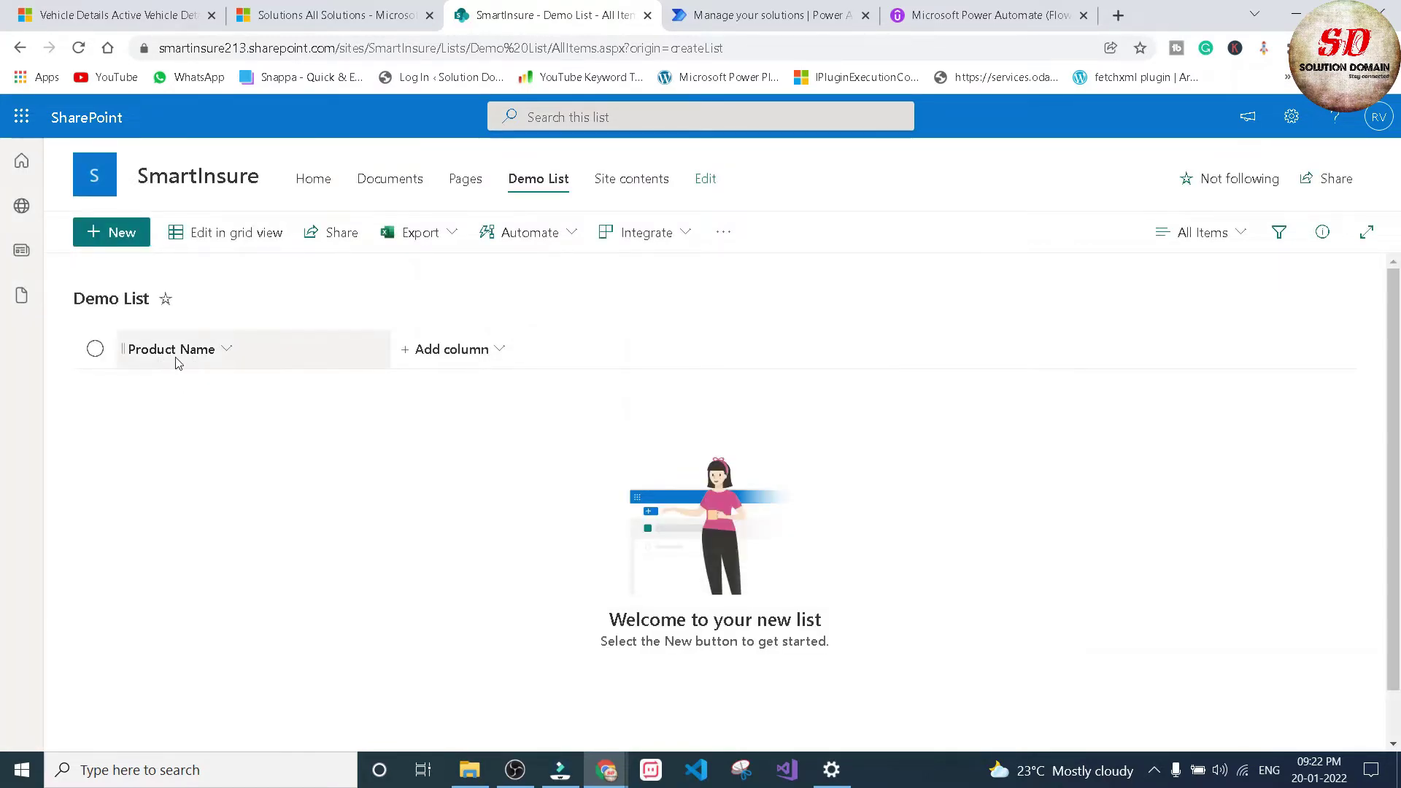
Add a Category choice column with the choices Electronics and Fashion.
left_click(464, 356)
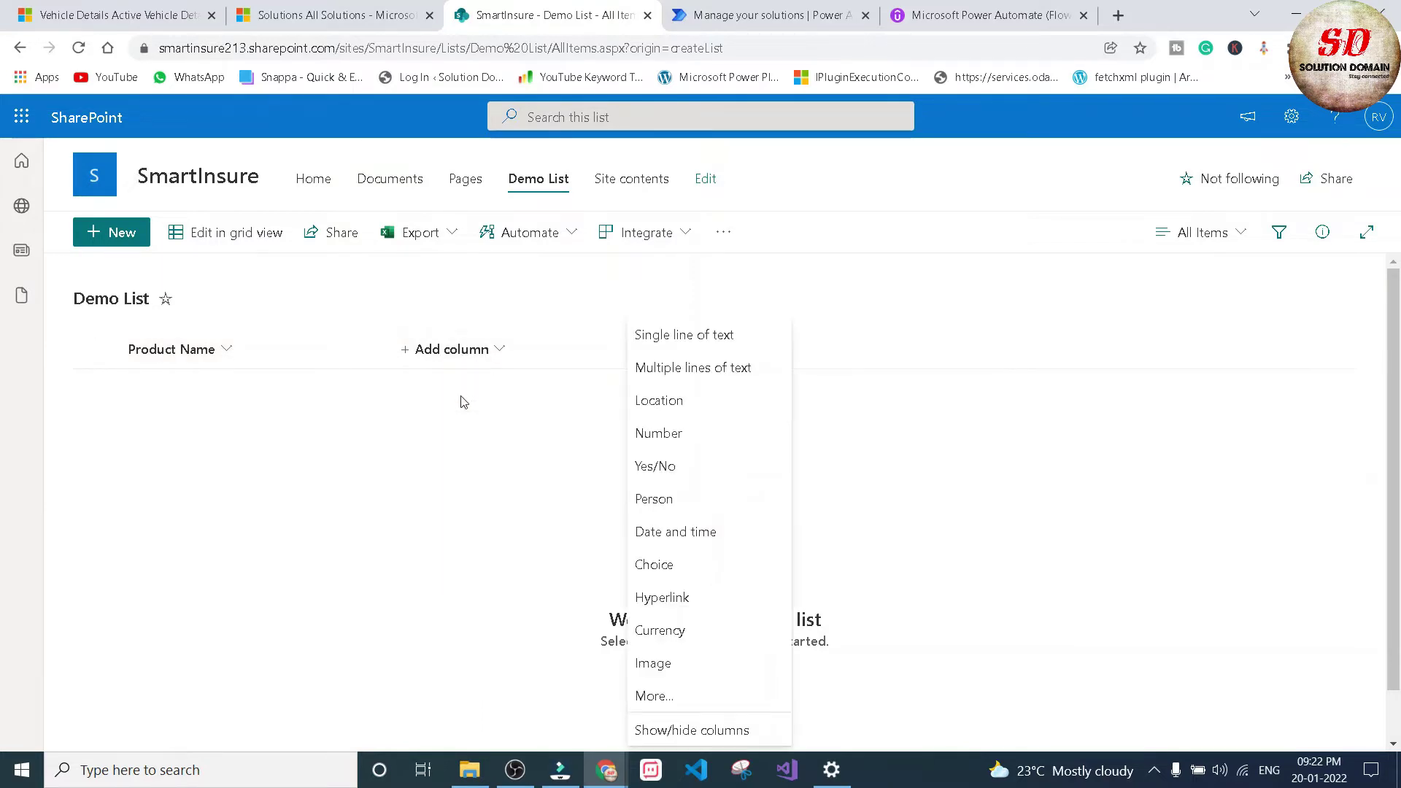
left_click(674, 569)
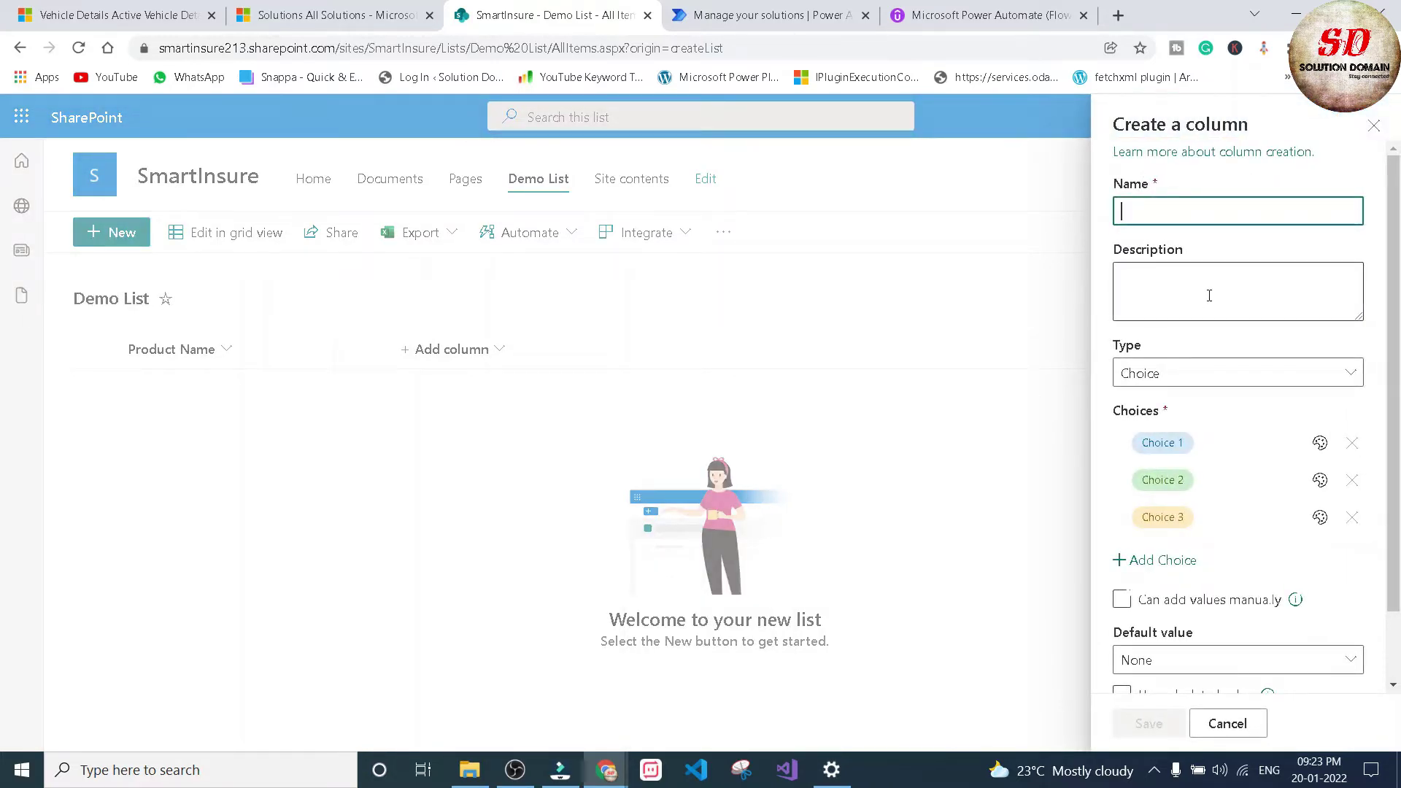
type("Category")
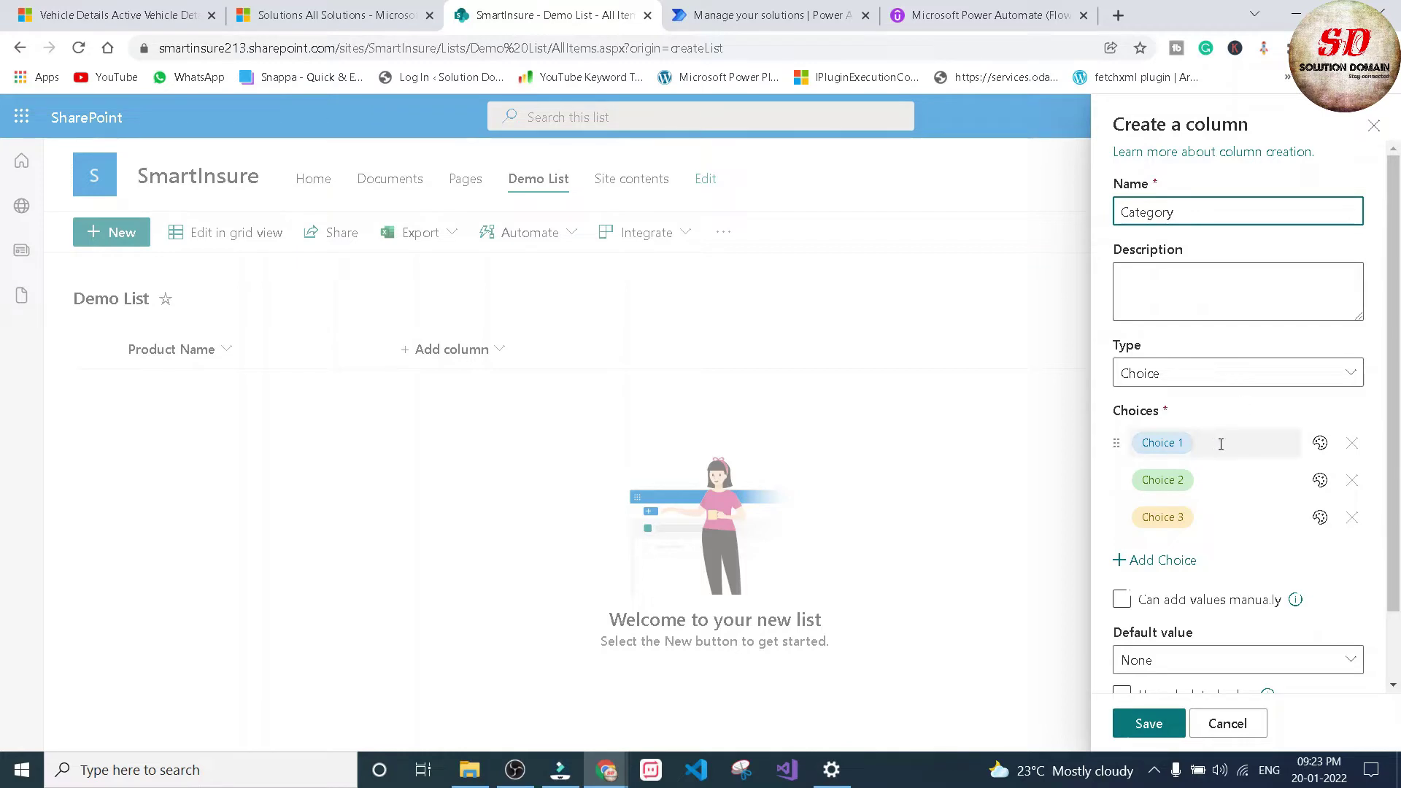
left_click(1221, 445)
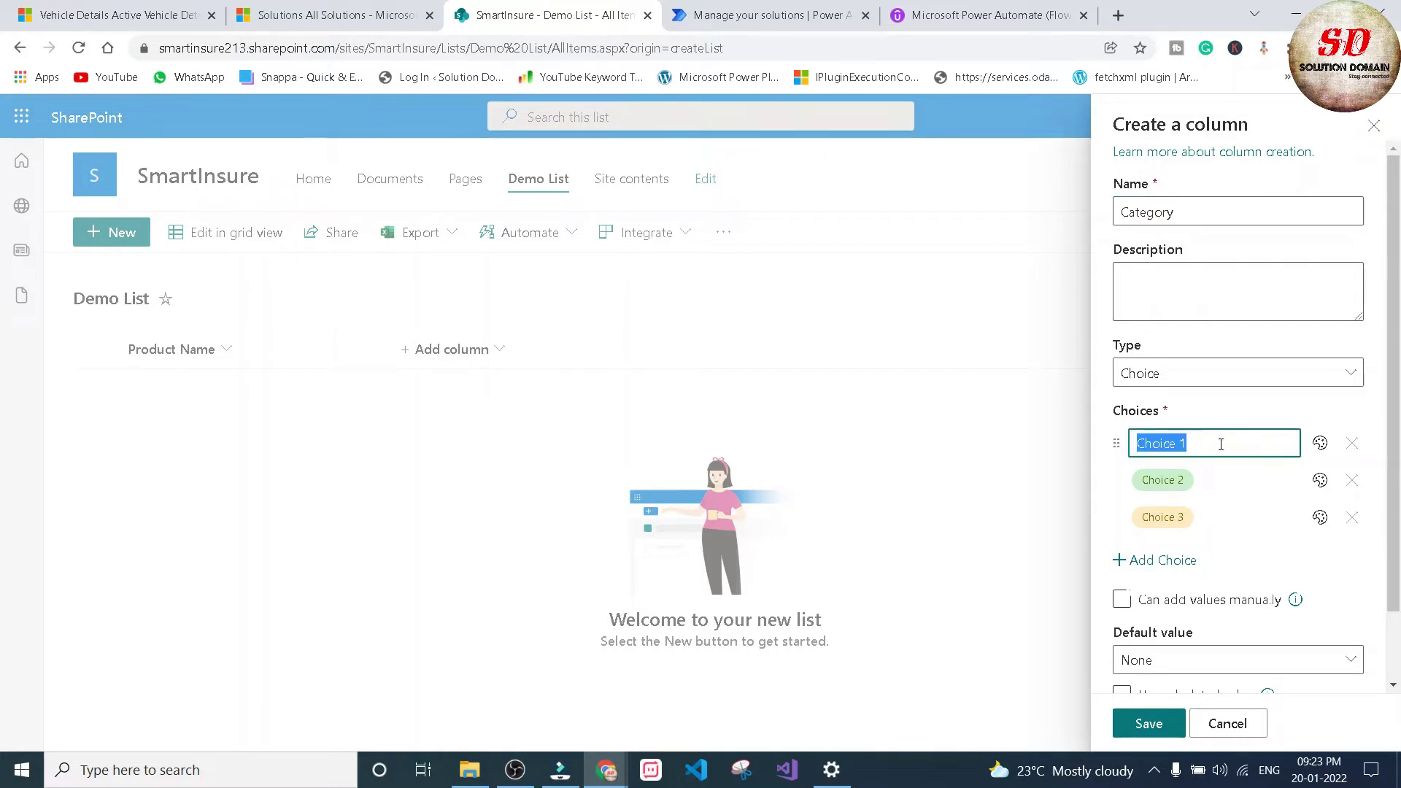
key("BackSpace")
type("Electronics")
left_click(1226, 476)
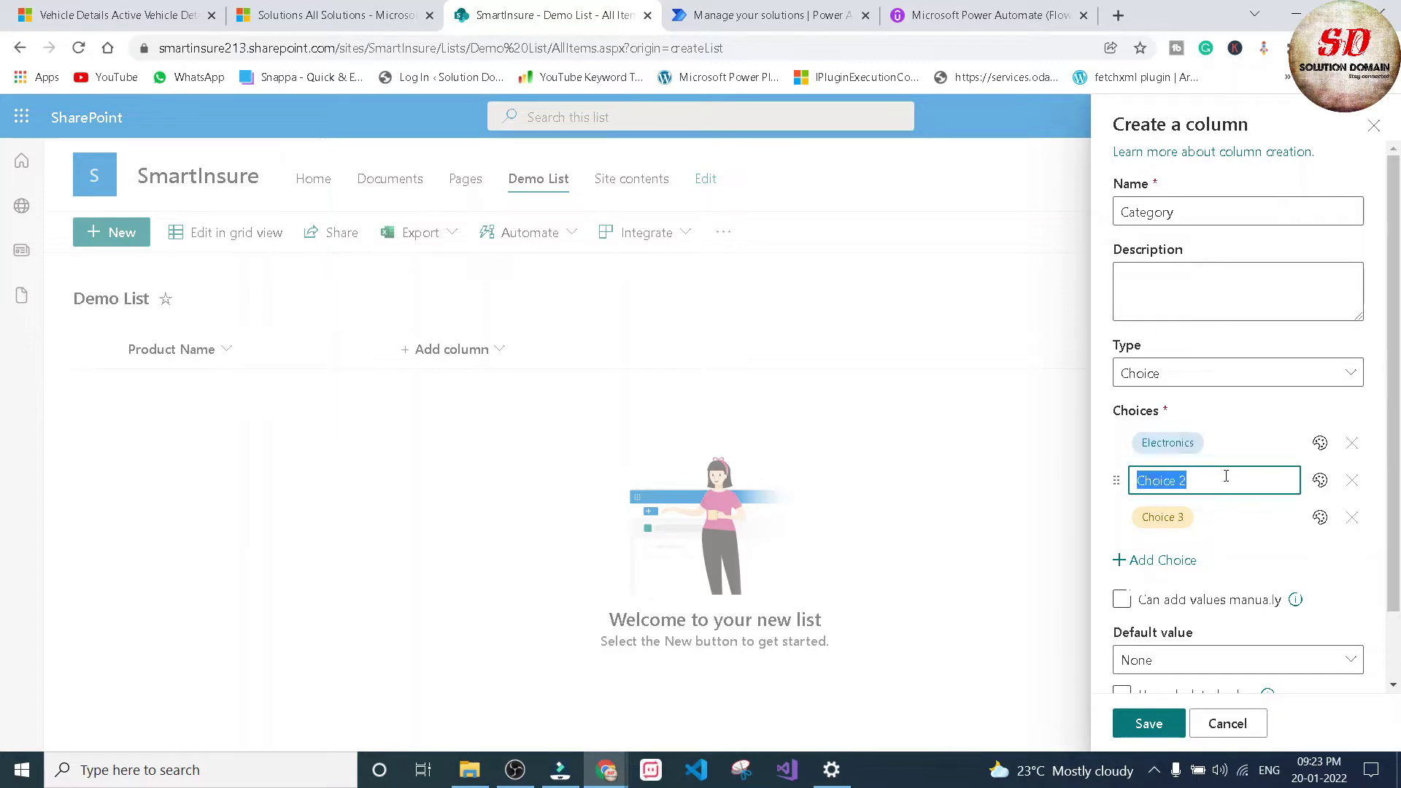
key("BackSpace")
type("Fashion")
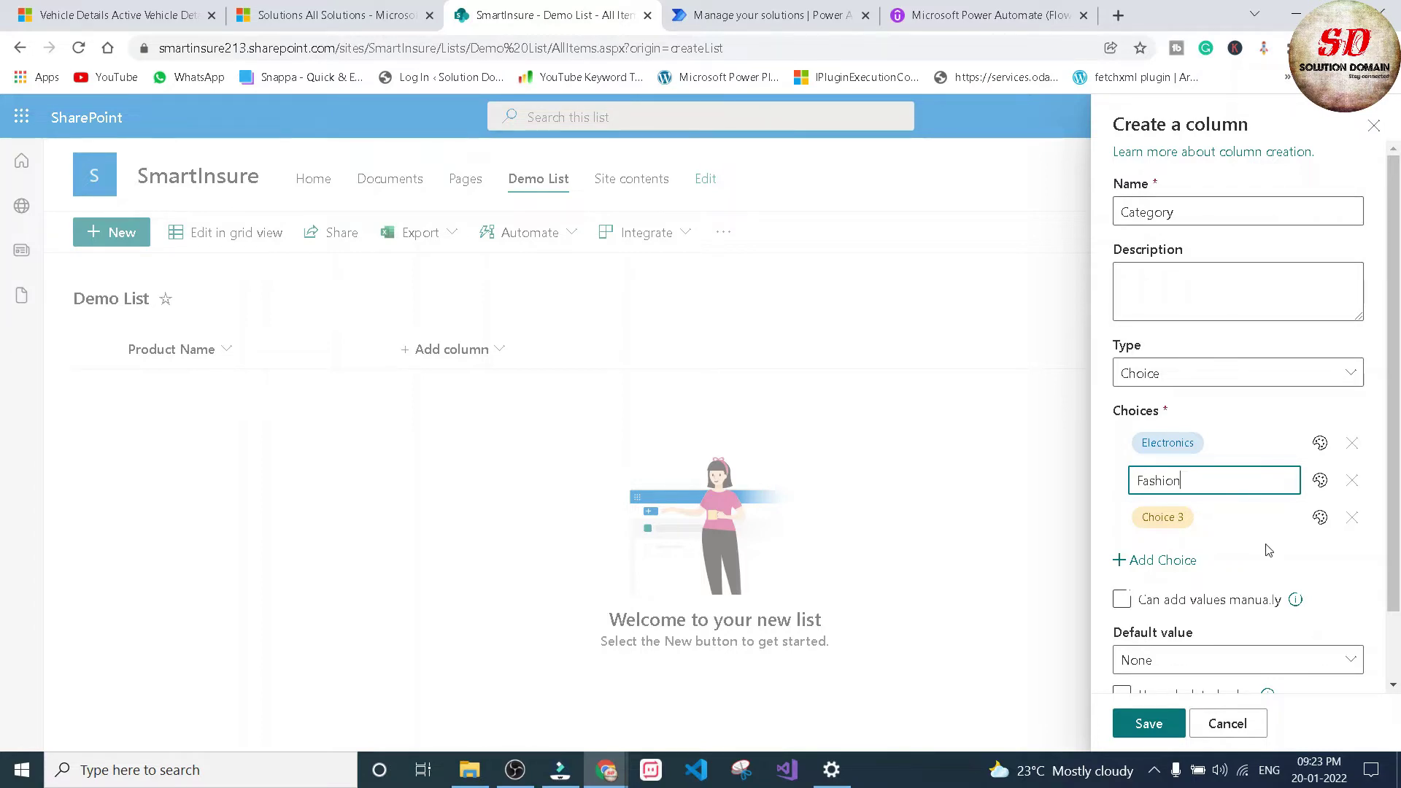
scroll(1248, 558, "down", 1)
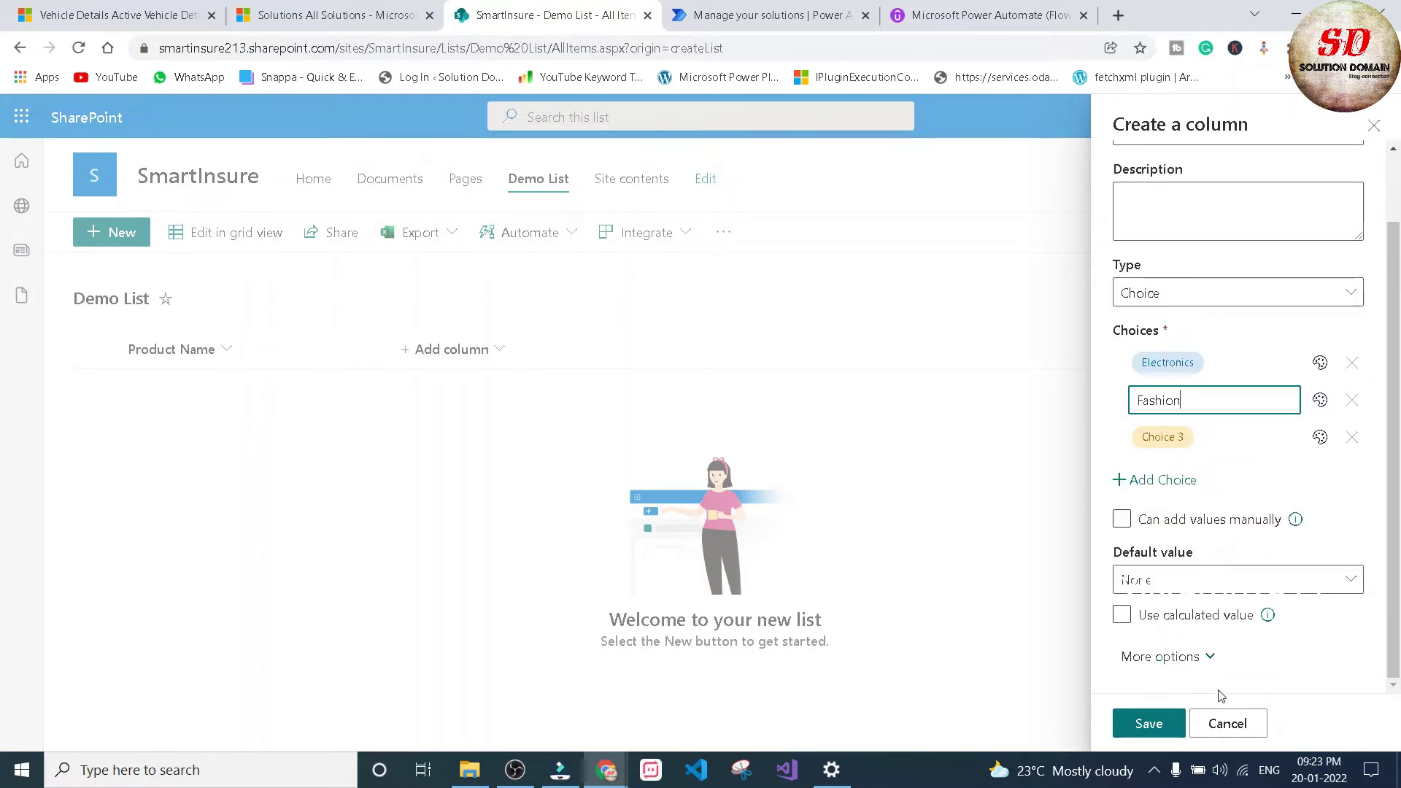
left_click(1149, 723)
left_click(469, 350)
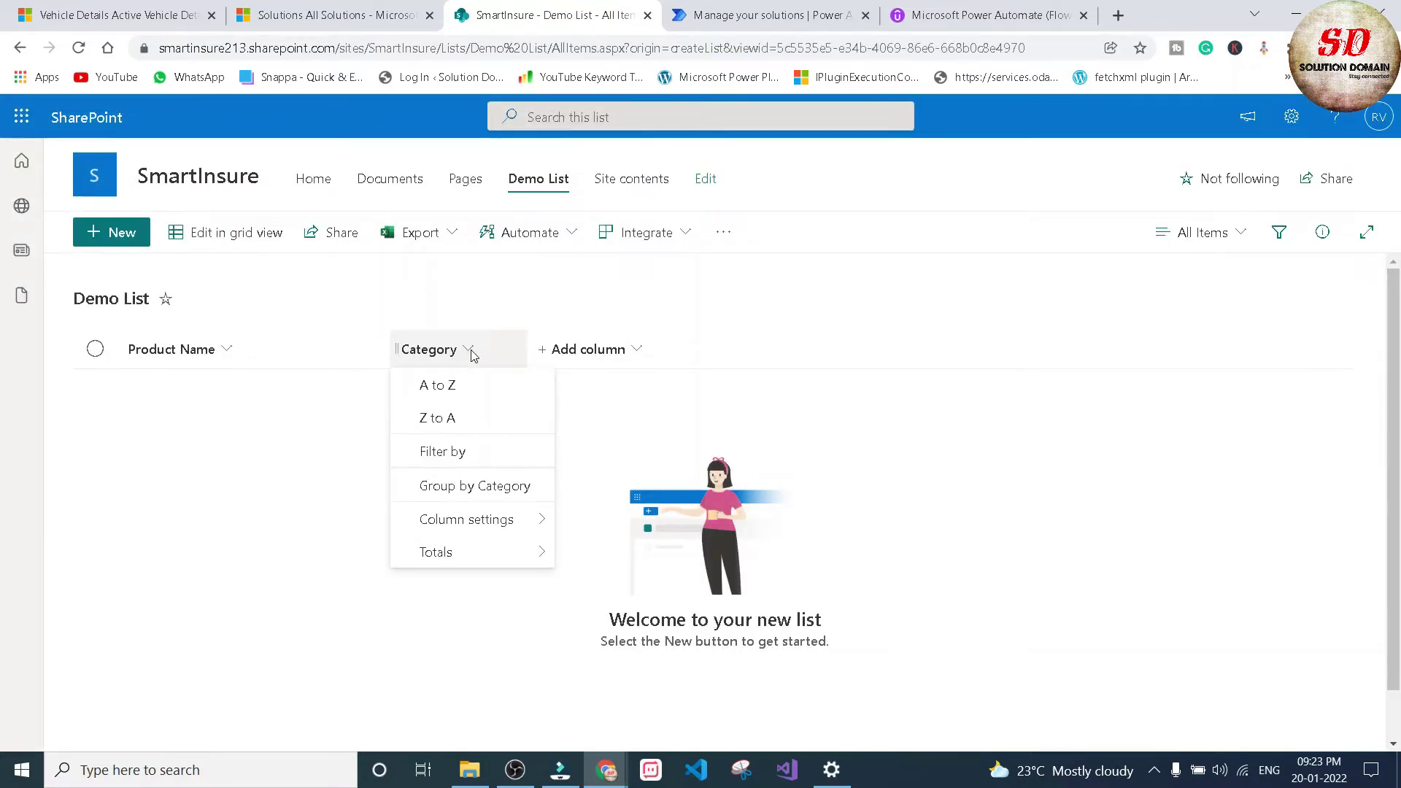
Add a single line of text column named 'Price' to Demo List.
left_click(462, 318)
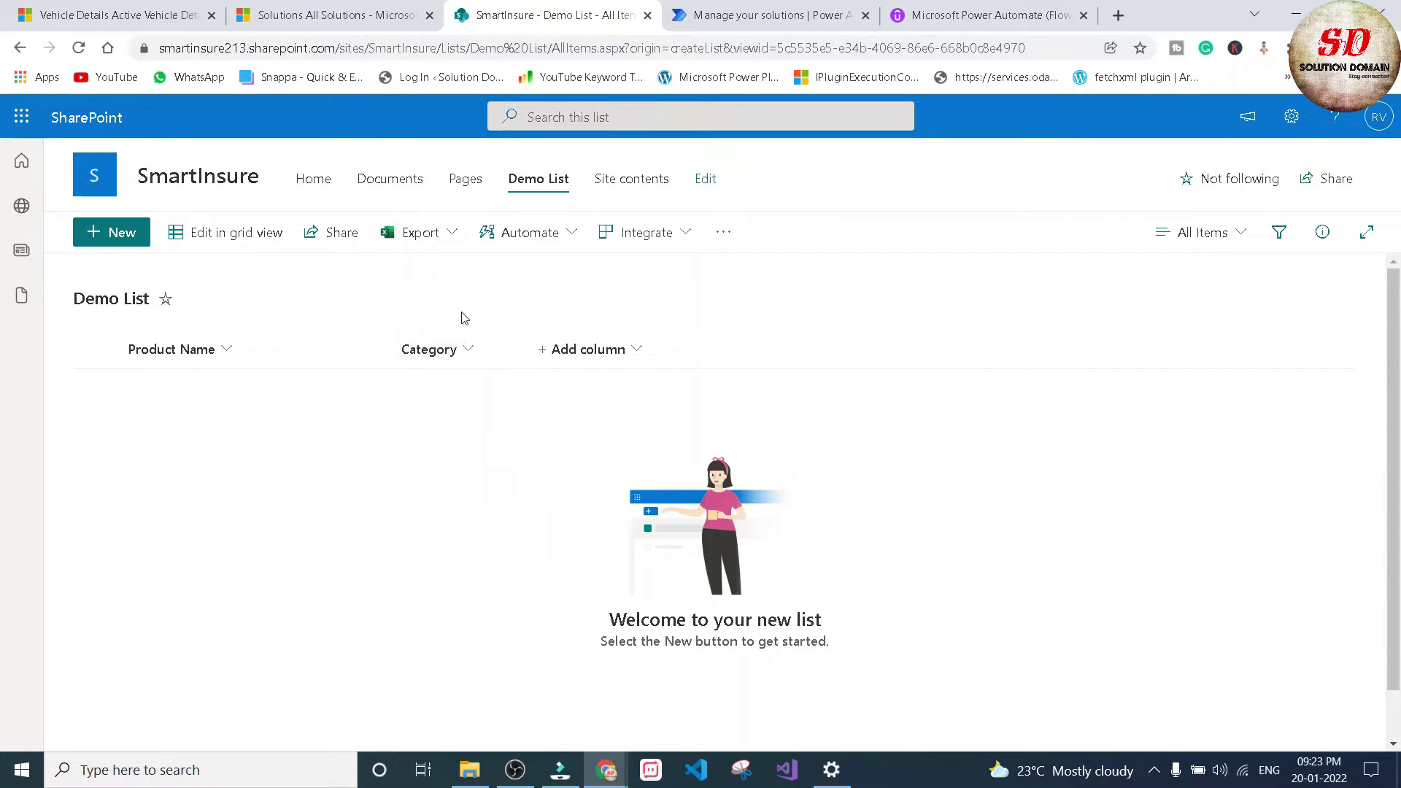
left_click(638, 351)
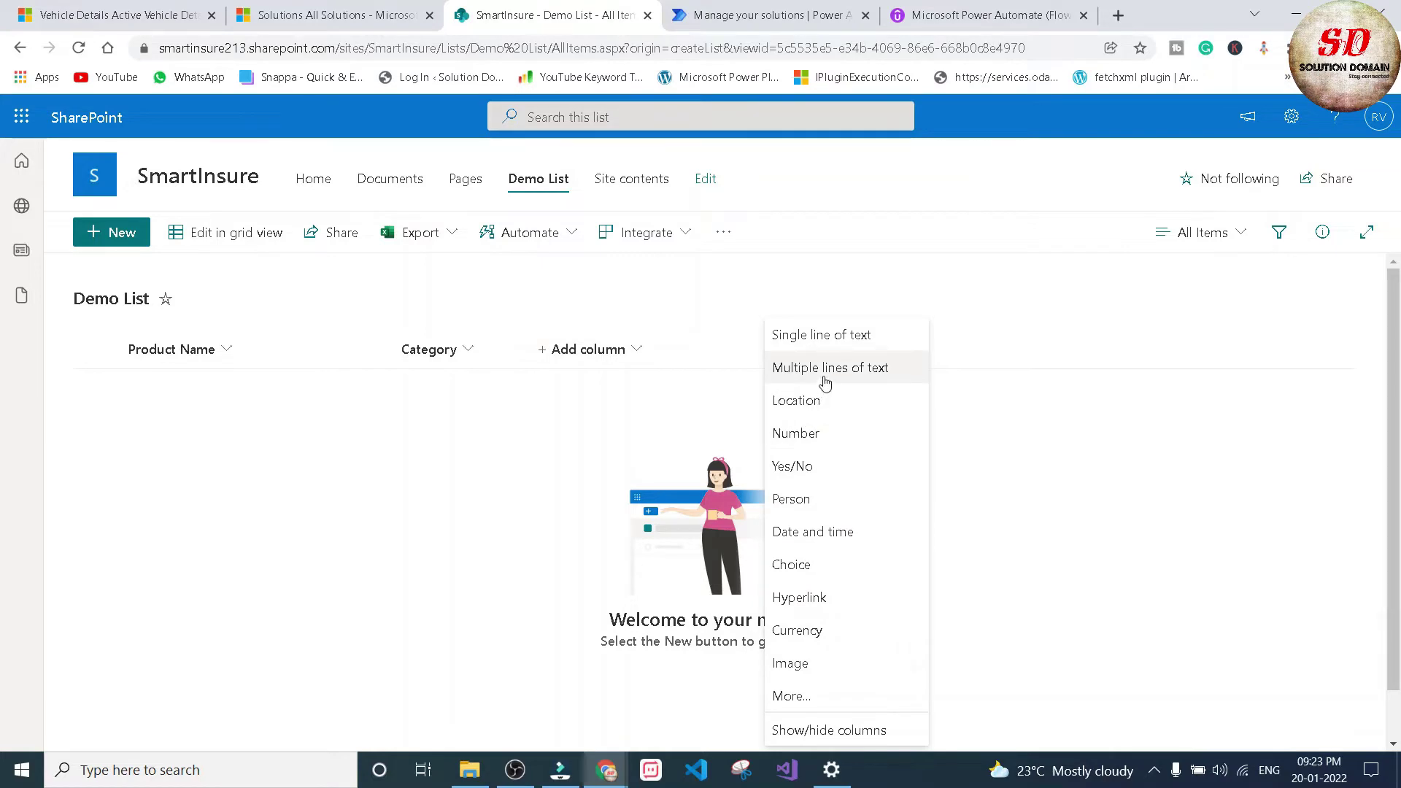
left_click(839, 337)
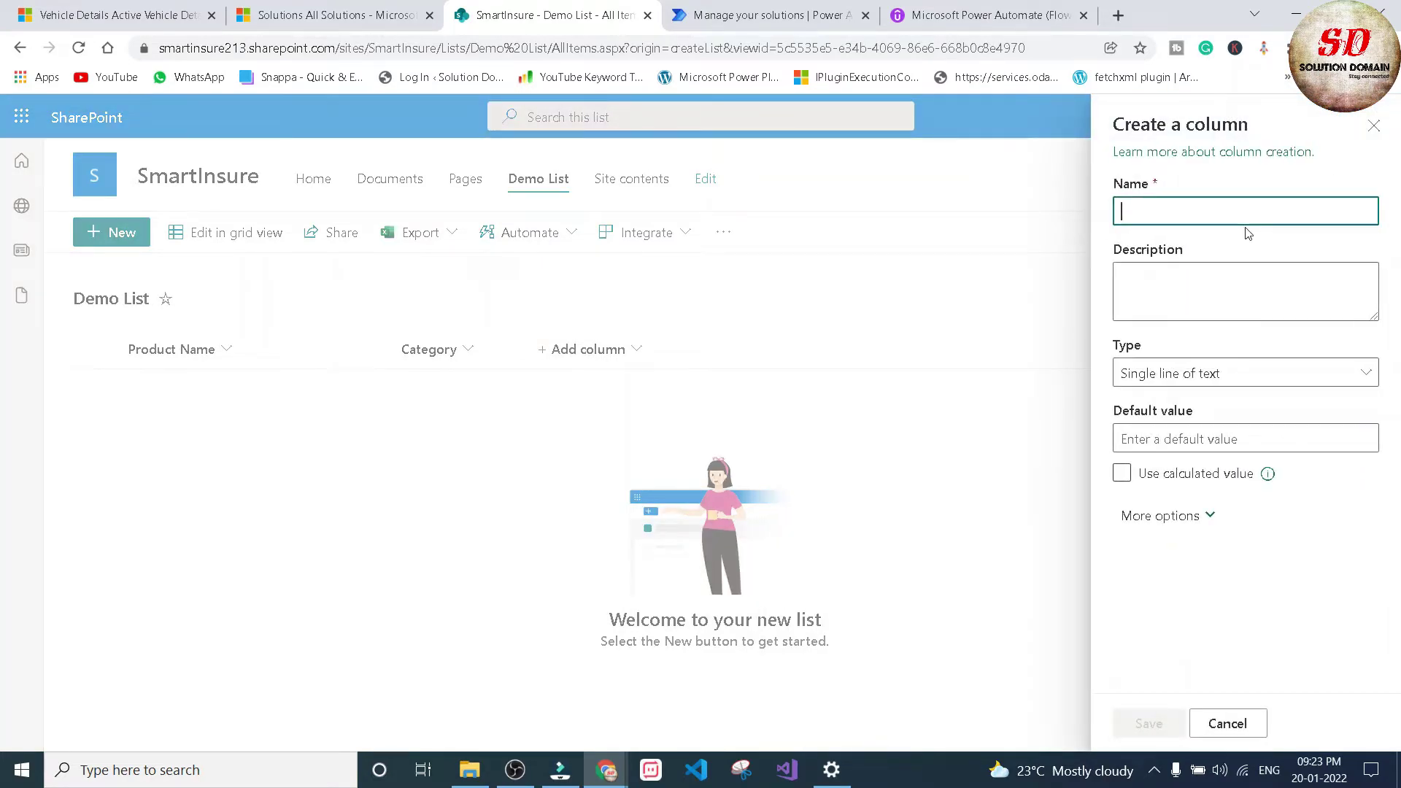
type("P")
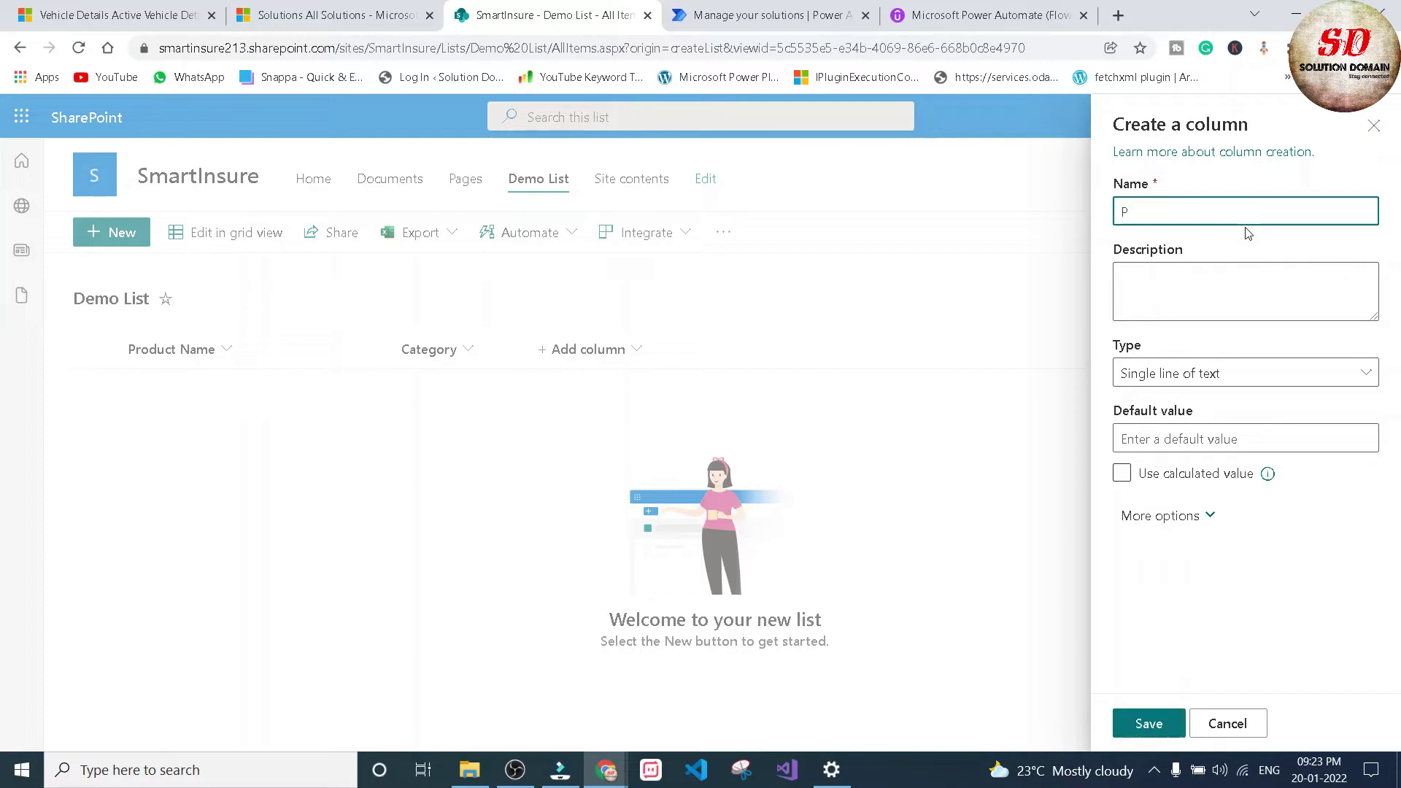
type("rice")
left_click(1144, 723)
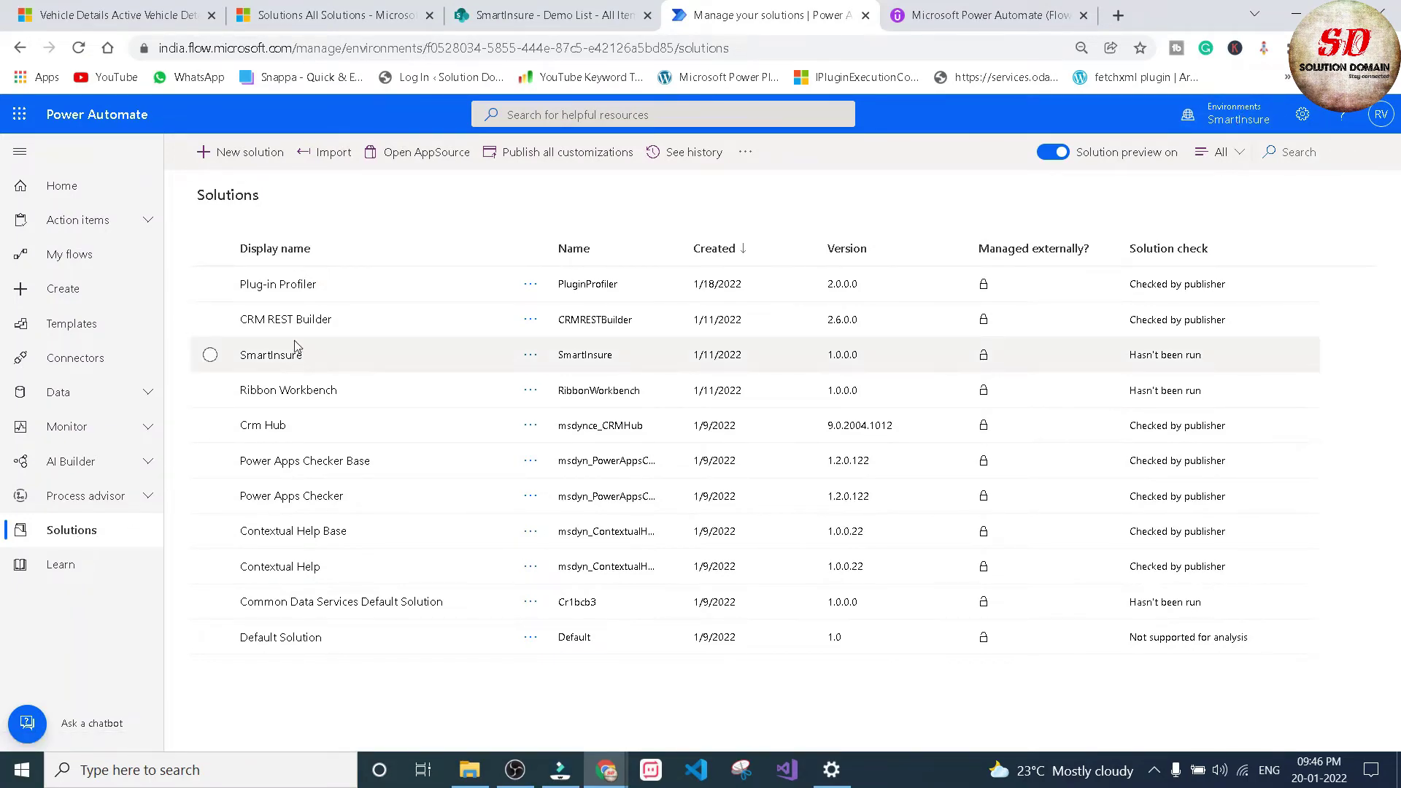
In the SmartInsure solution, create the manually triggered instant flow 'Insert values into sharepoint'.
left_click(274, 356)
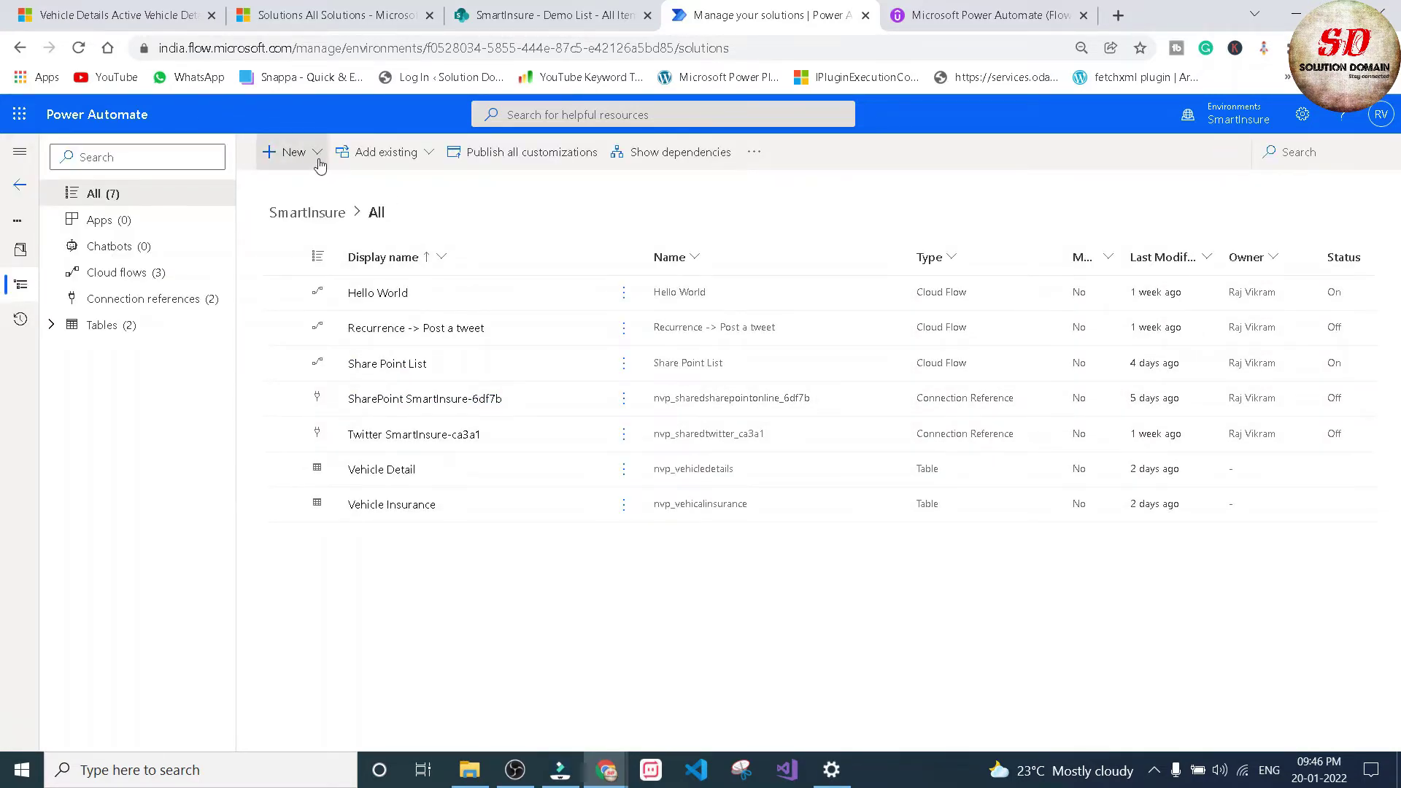
left_click(319, 161)
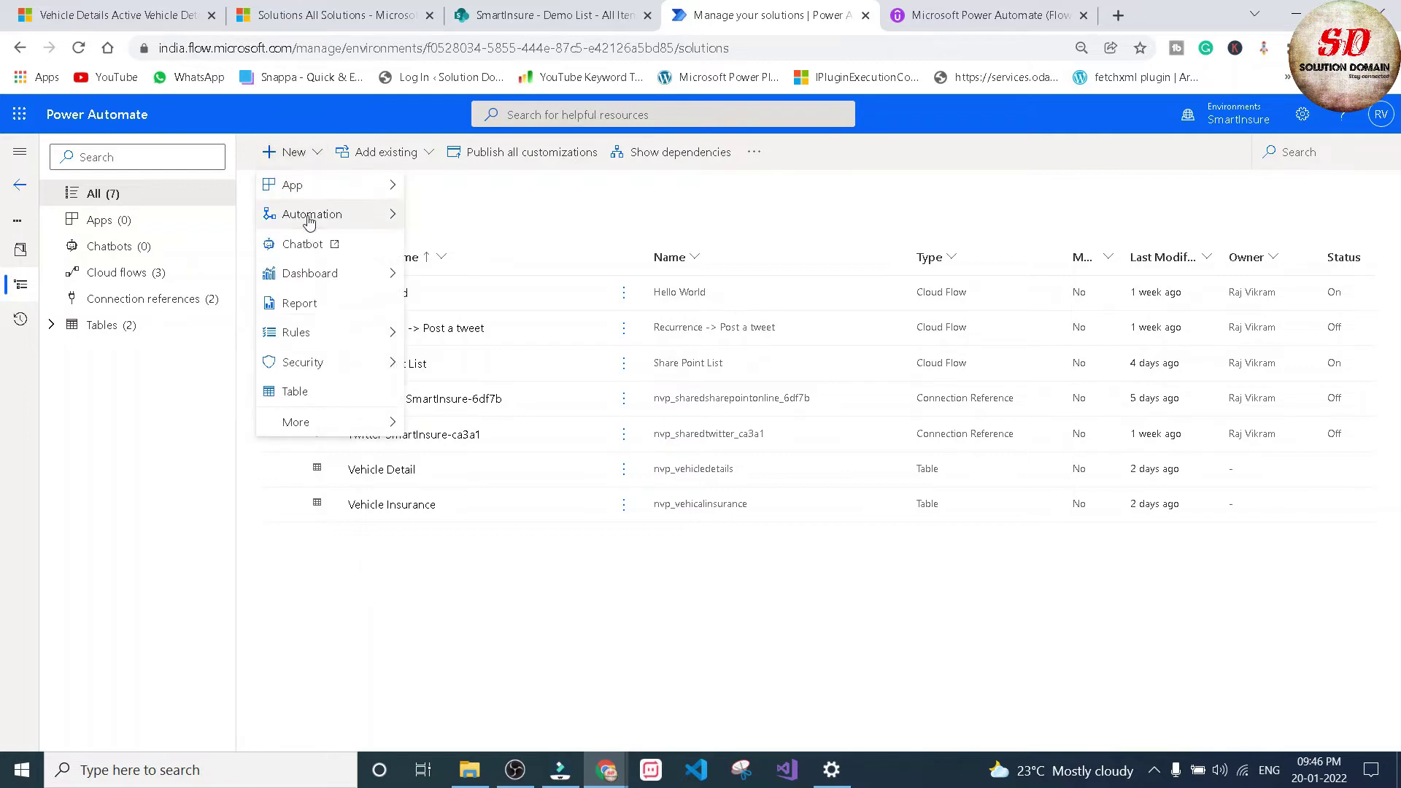
mouse_move(313, 213)
mouse_move(467, 216)
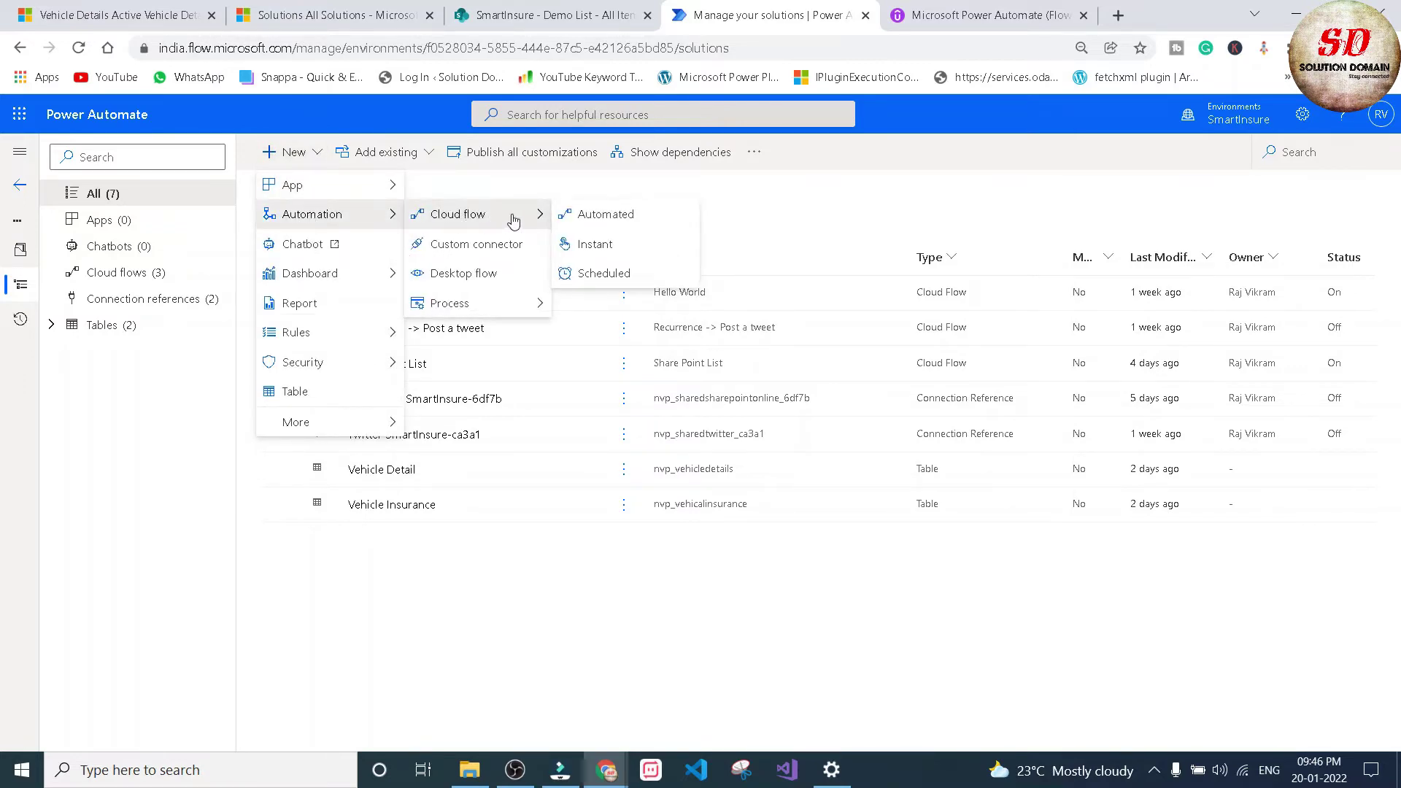
left_click(614, 251)
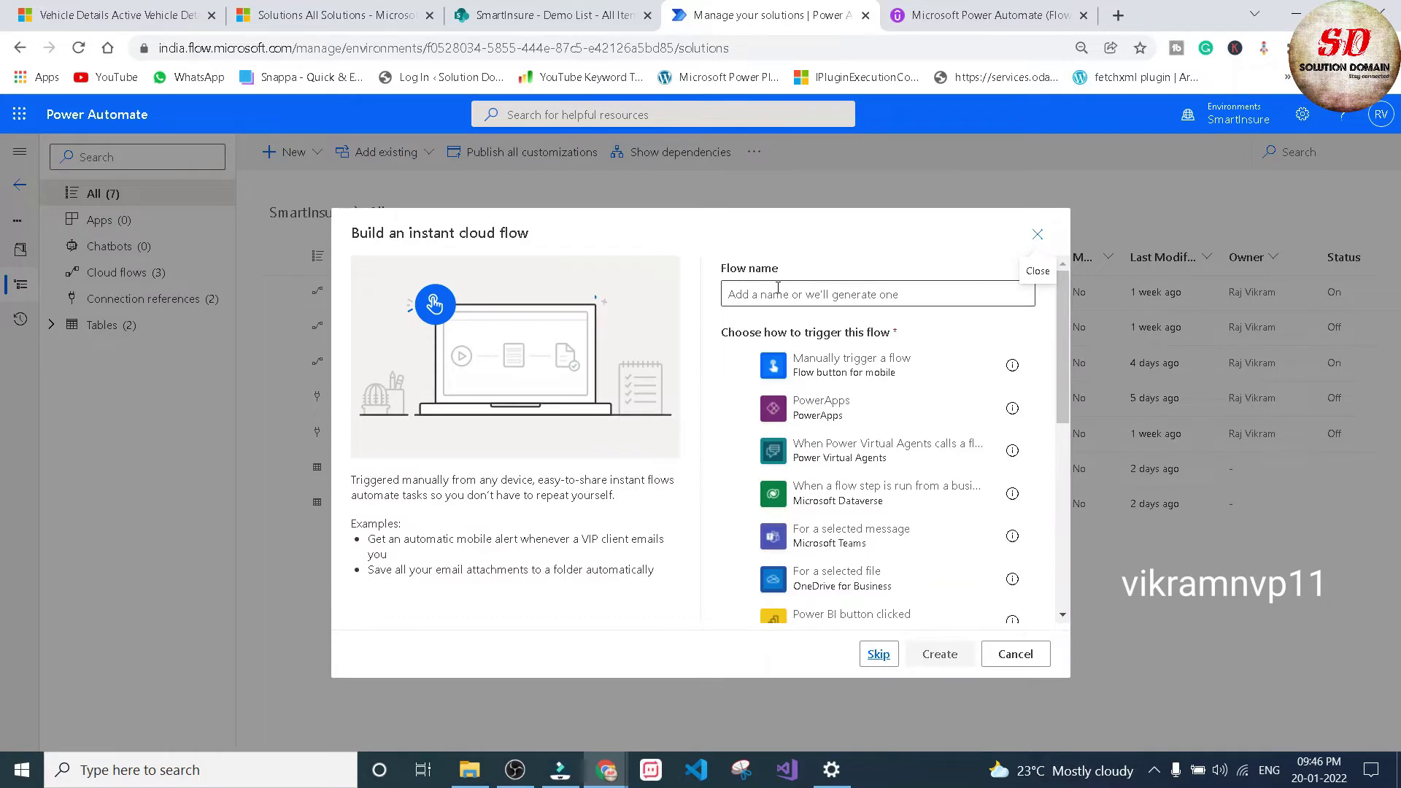
left_click(778, 292)
type("Insert values into sharepoint")
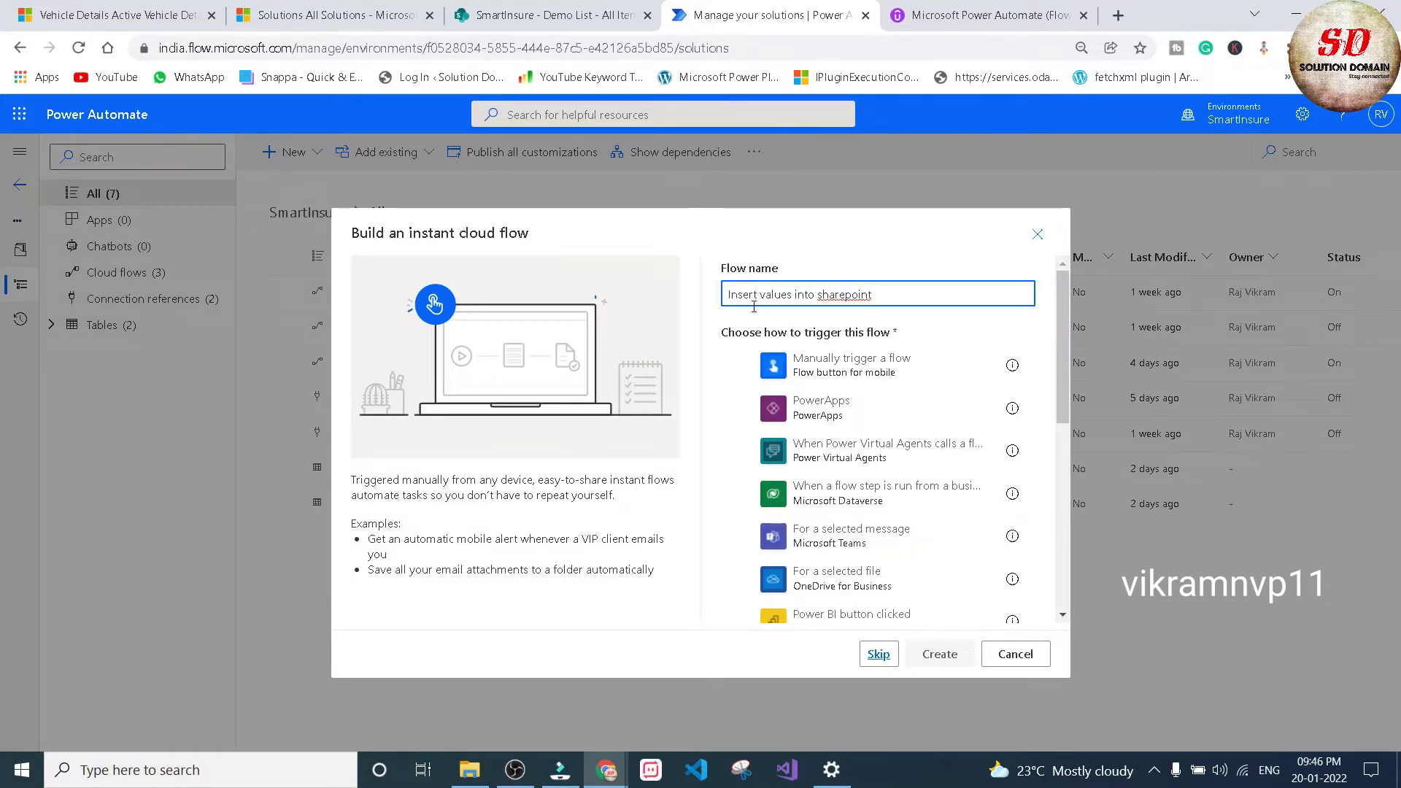
left_click(726, 347)
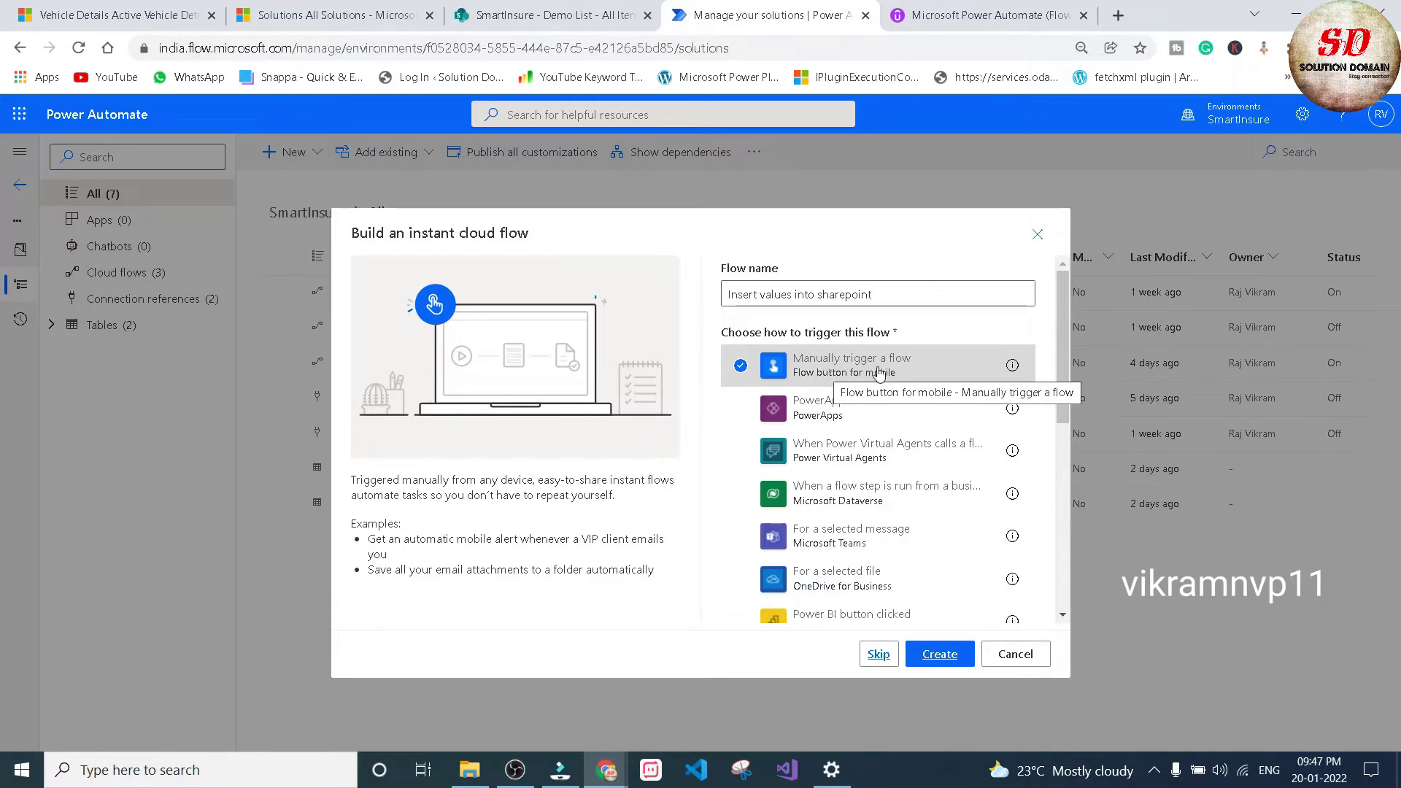
left_click(959, 657)
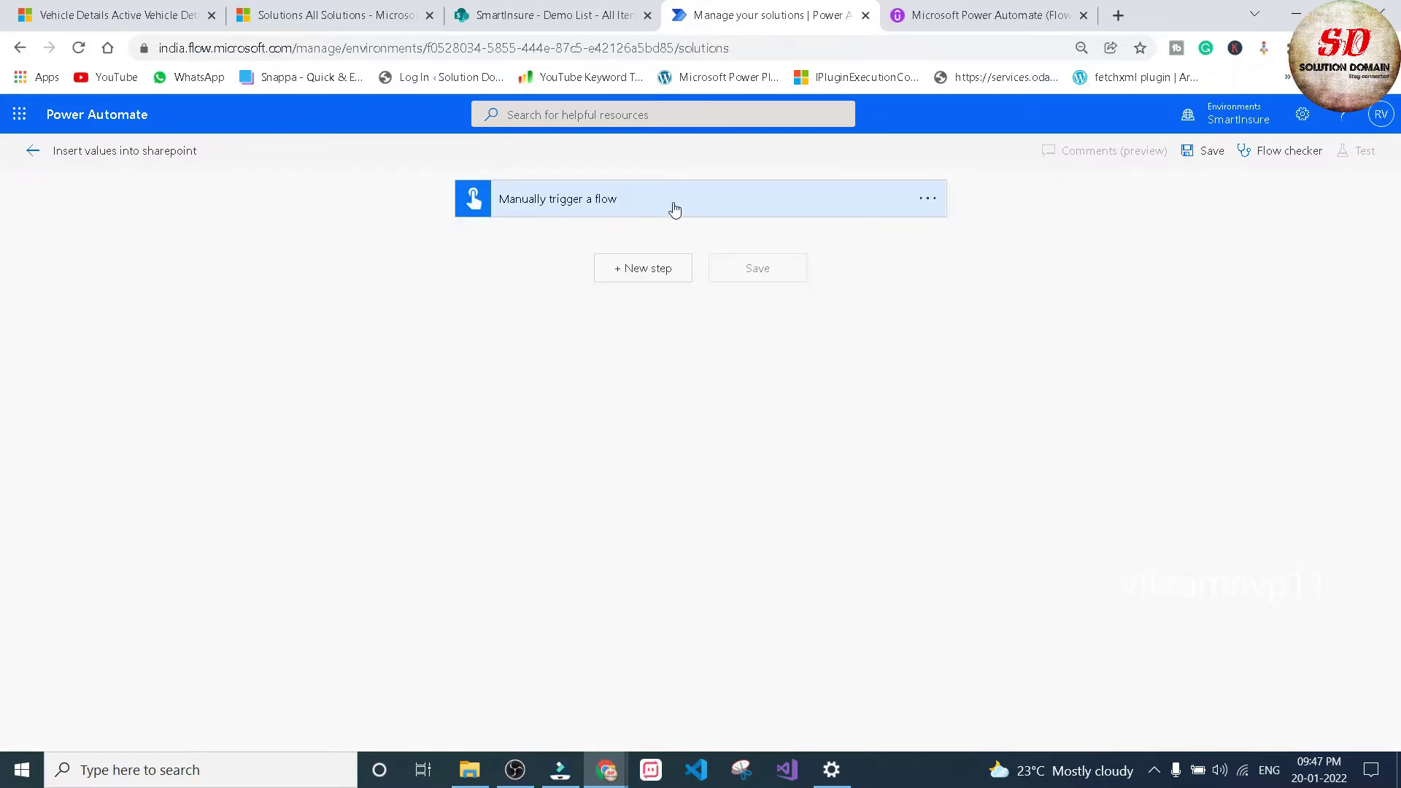
Add a text input named 'Product Name' to the manual trigger.
left_click(675, 210)
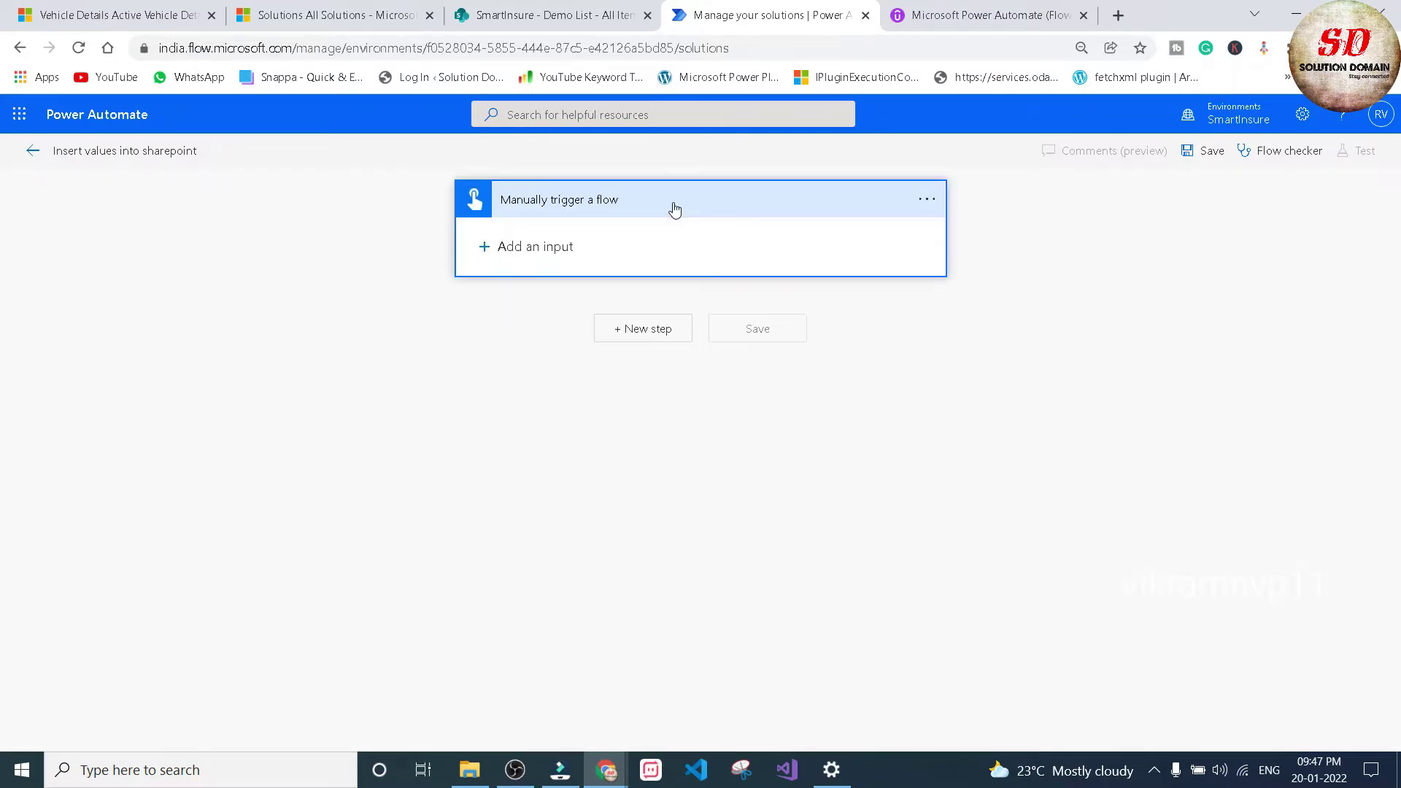
left_click(483, 248)
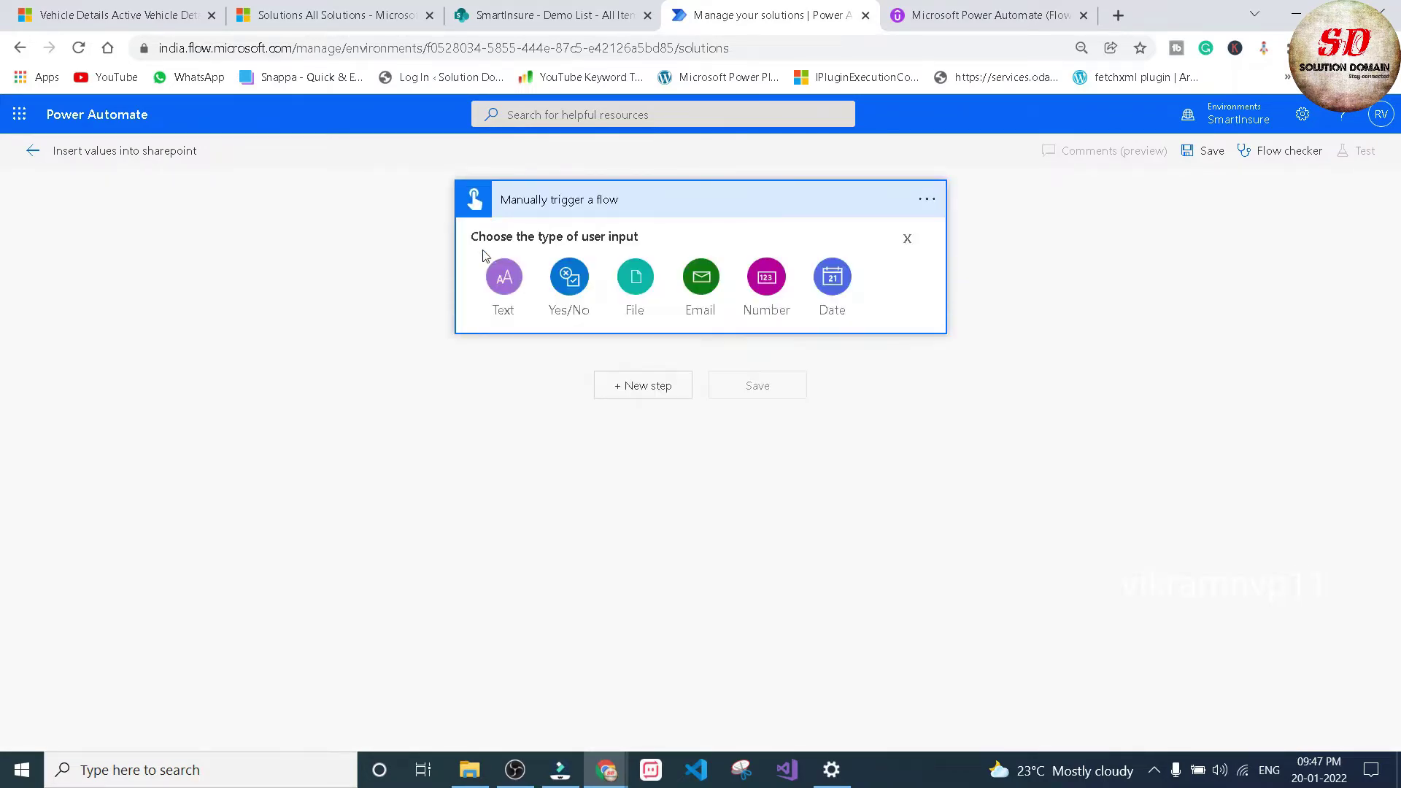
left_click(503, 286)
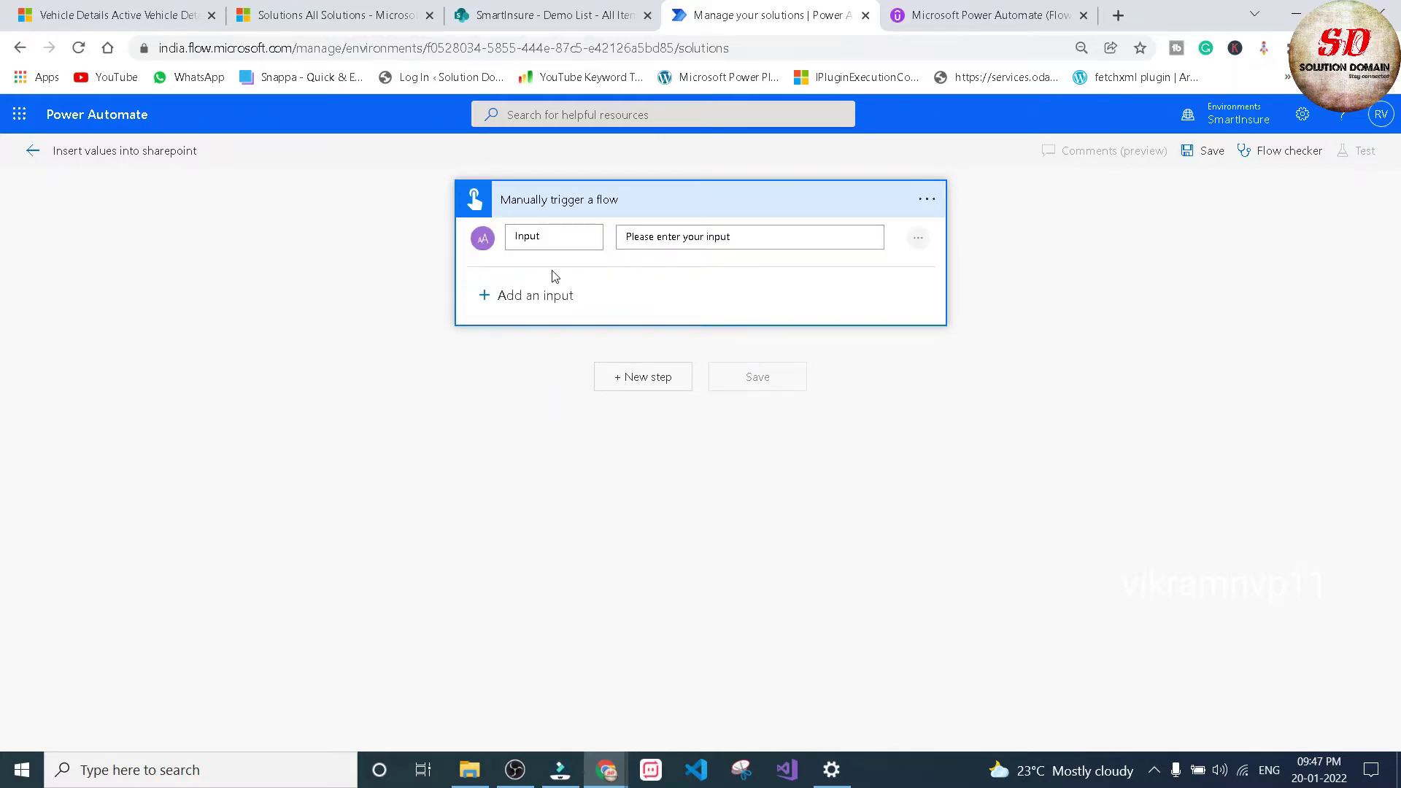
key("BackSpace")
key("BackSpace")
key("BackSpace")
key("BackSpace")
key("BackSpace")
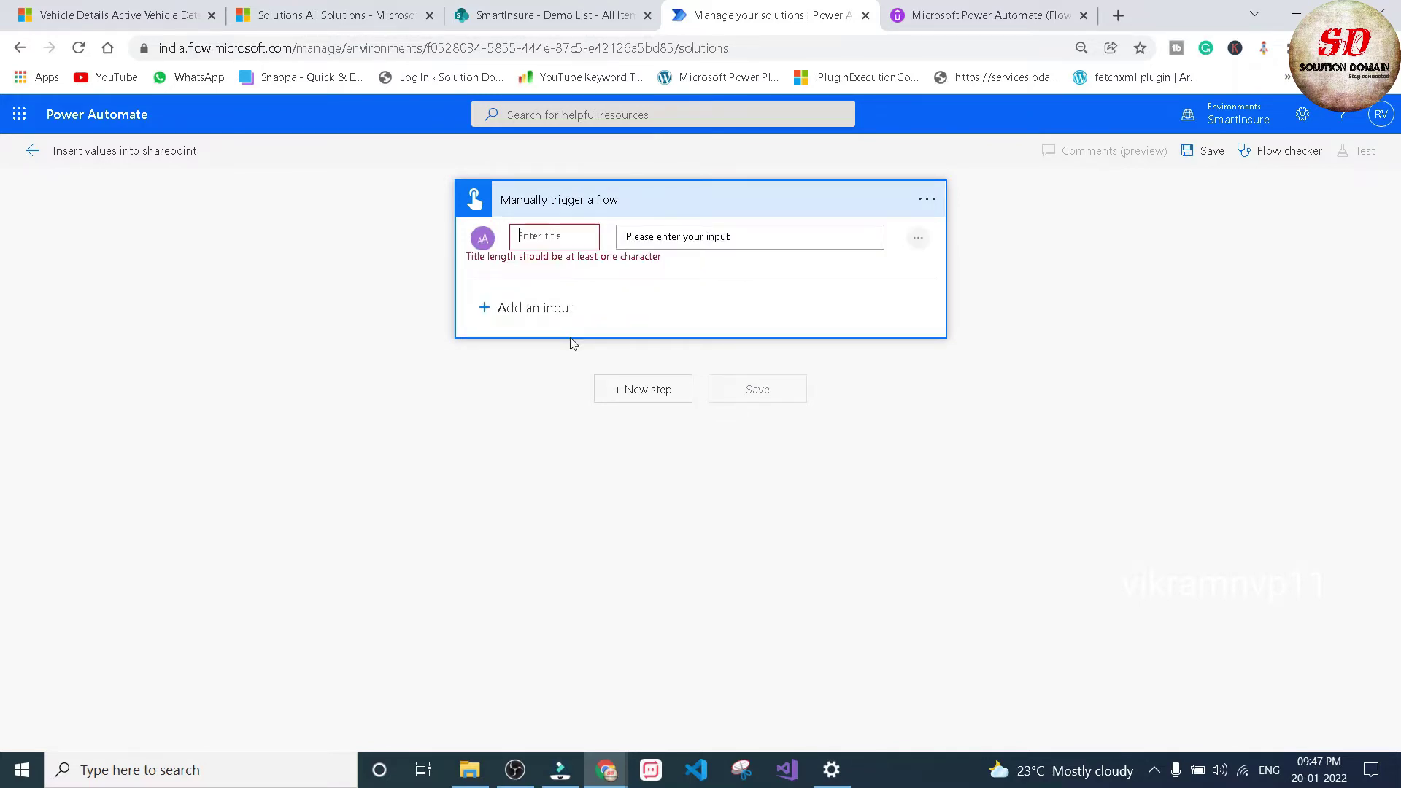
type("Product Name")
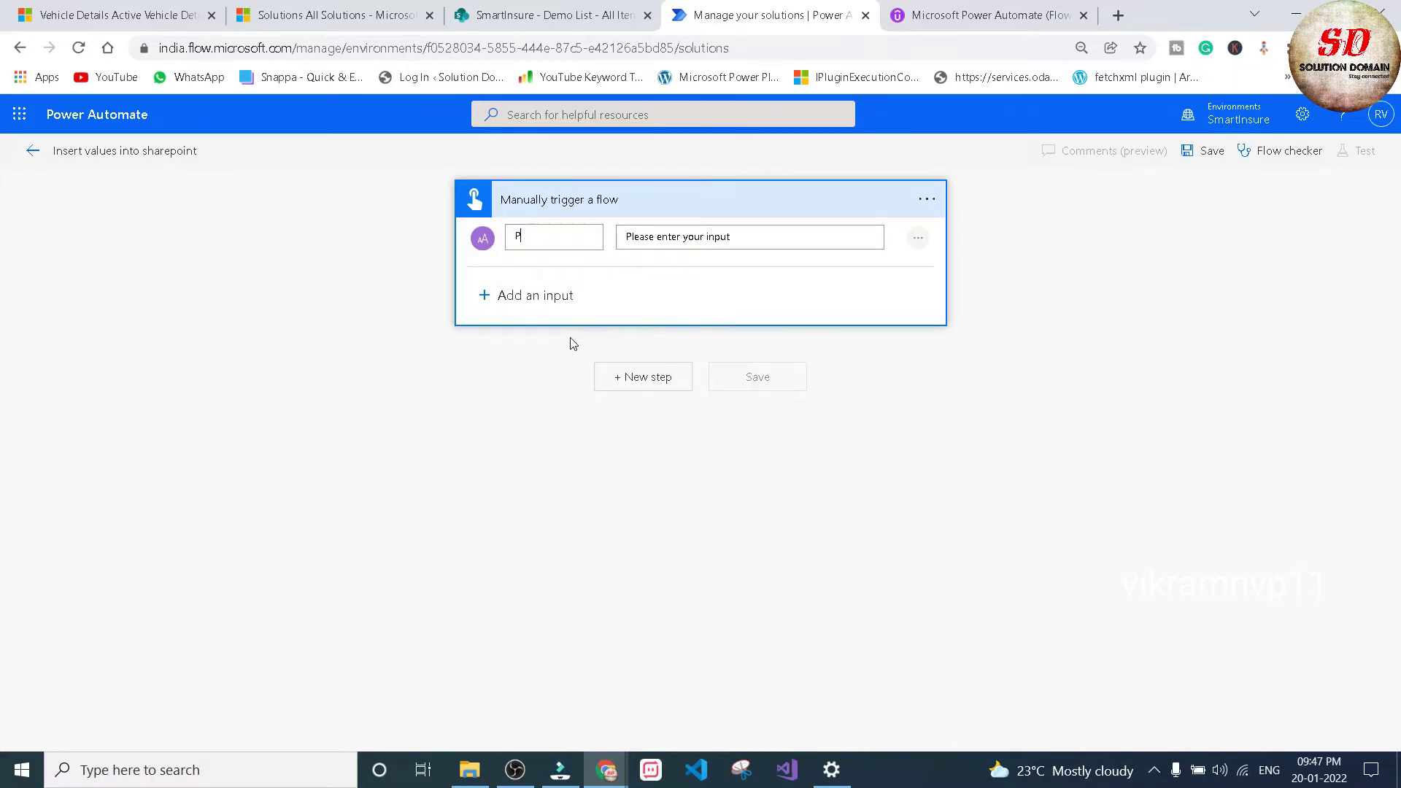
left_click(549, 16)
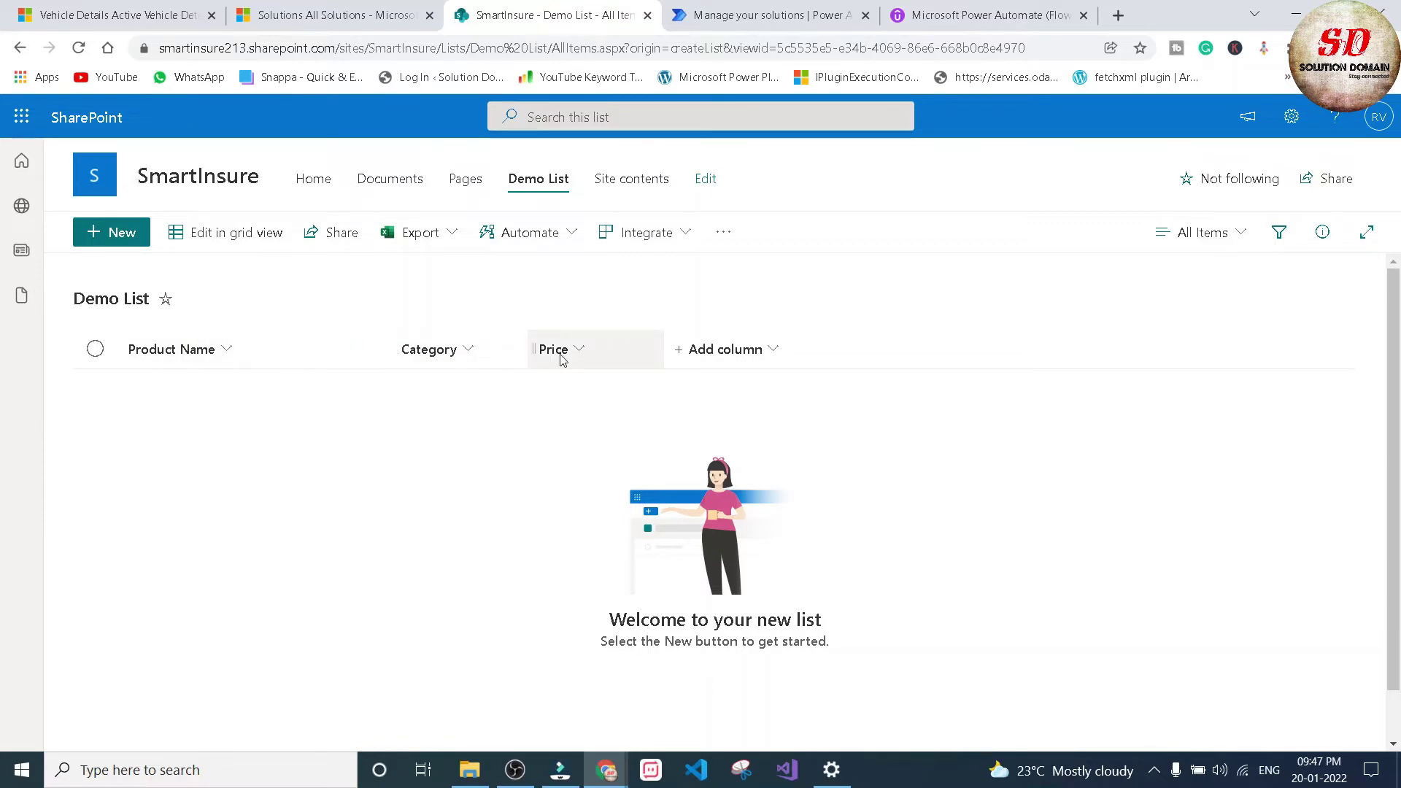
left_click(835, 10)
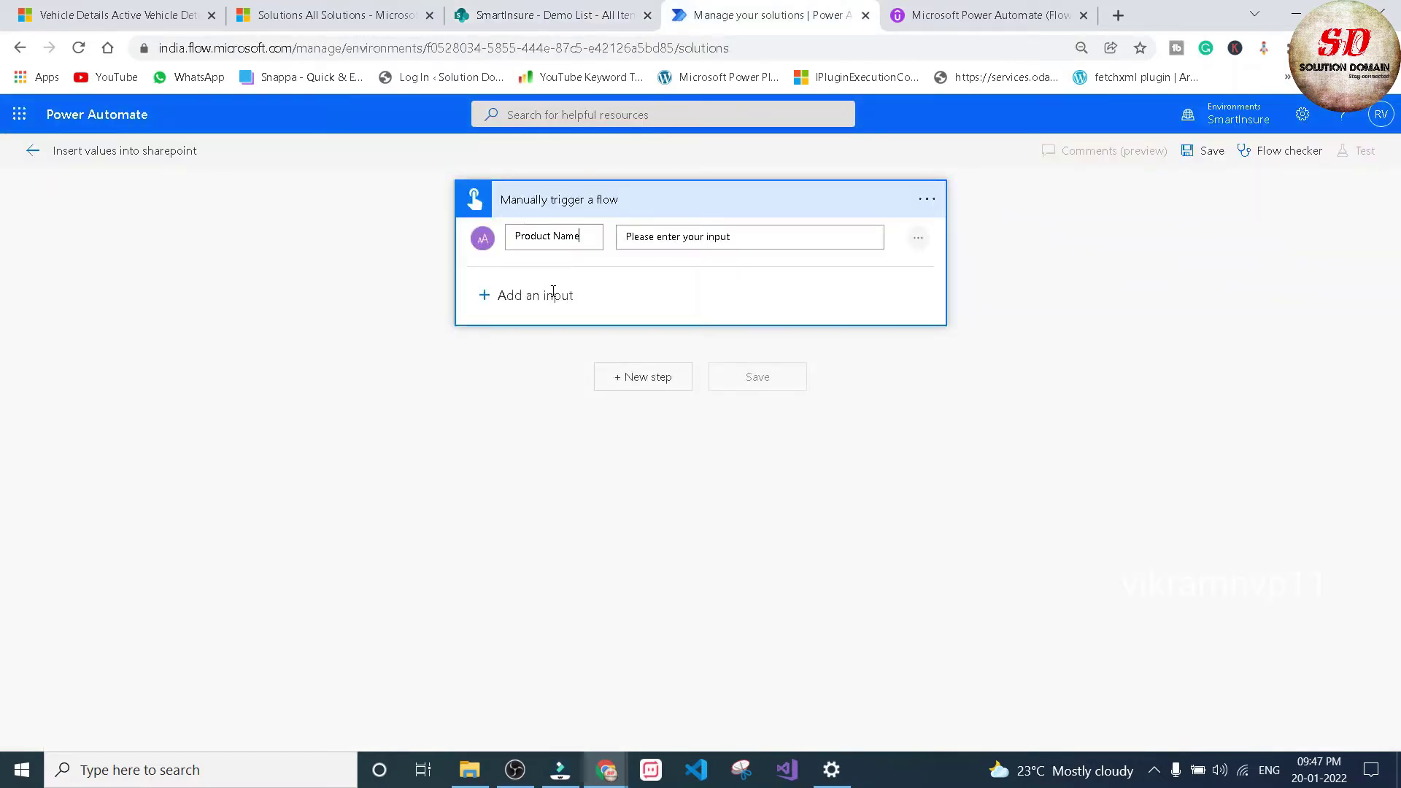
Add two more text inputs named 'Category' and 'Price'.
left_click(484, 296)
left_click(510, 332)
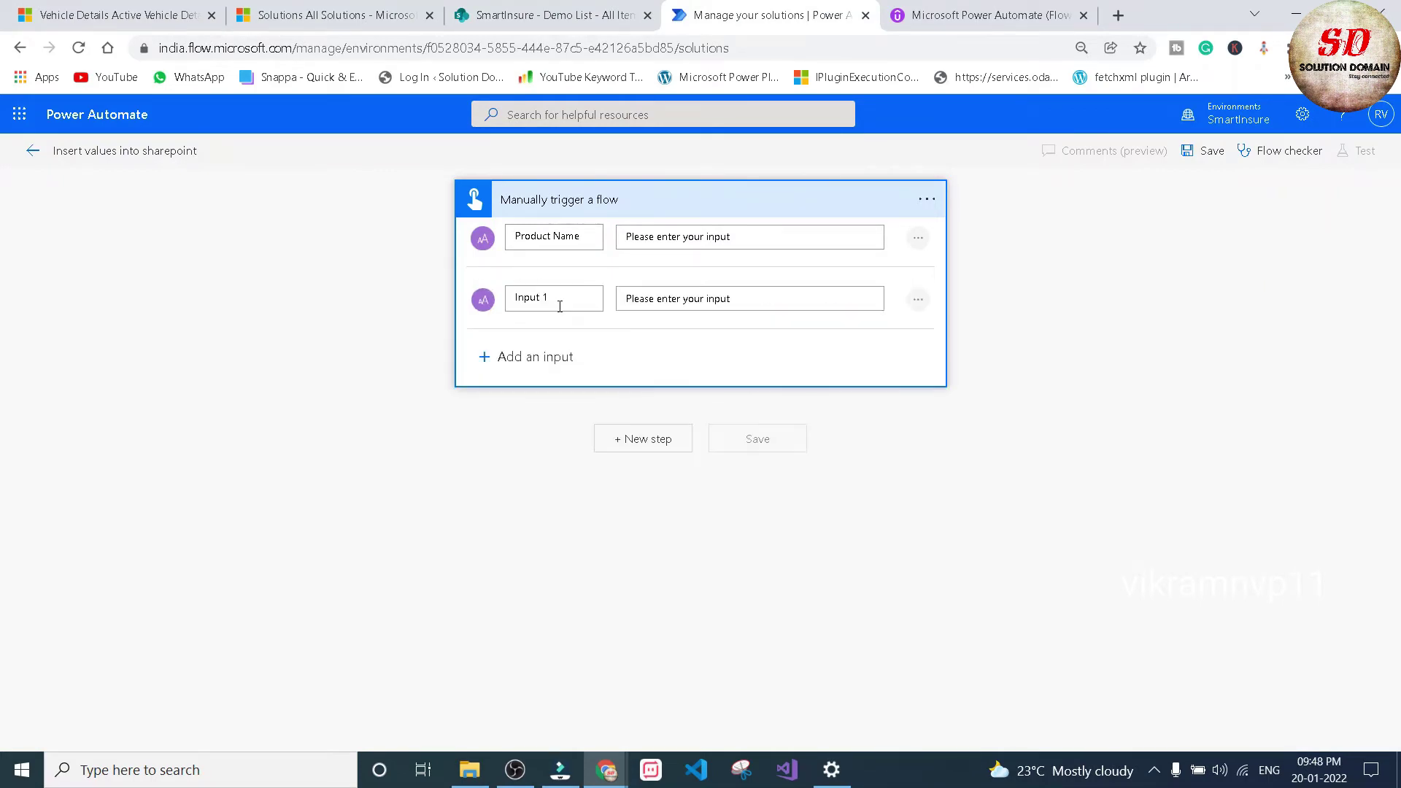
key("BackSpace")
key("BackSpace")
key("BackSpace")
key("BackSpace")
key("BackSpace")
type("Category")
left_click(498, 361)
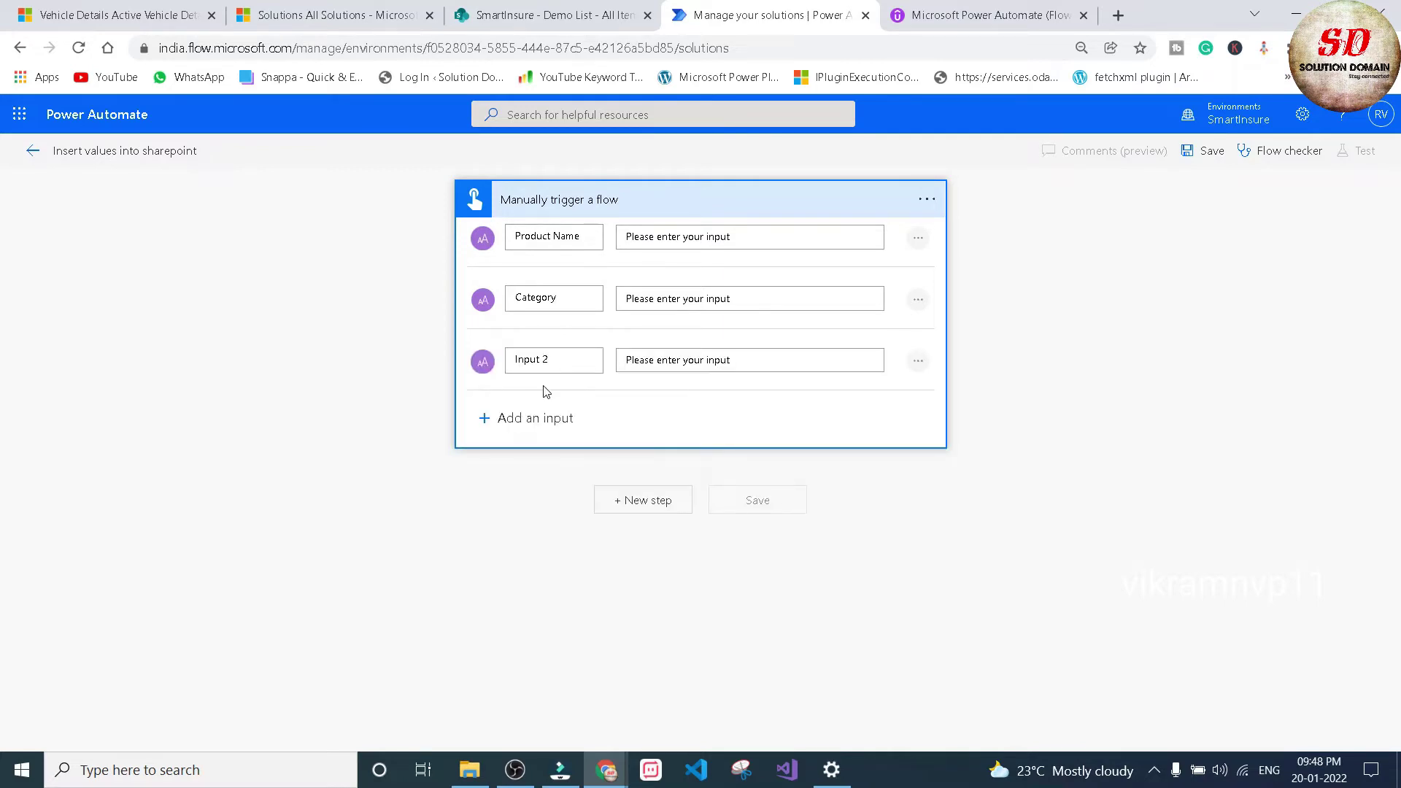
key("ctrl+a")
type("Price")
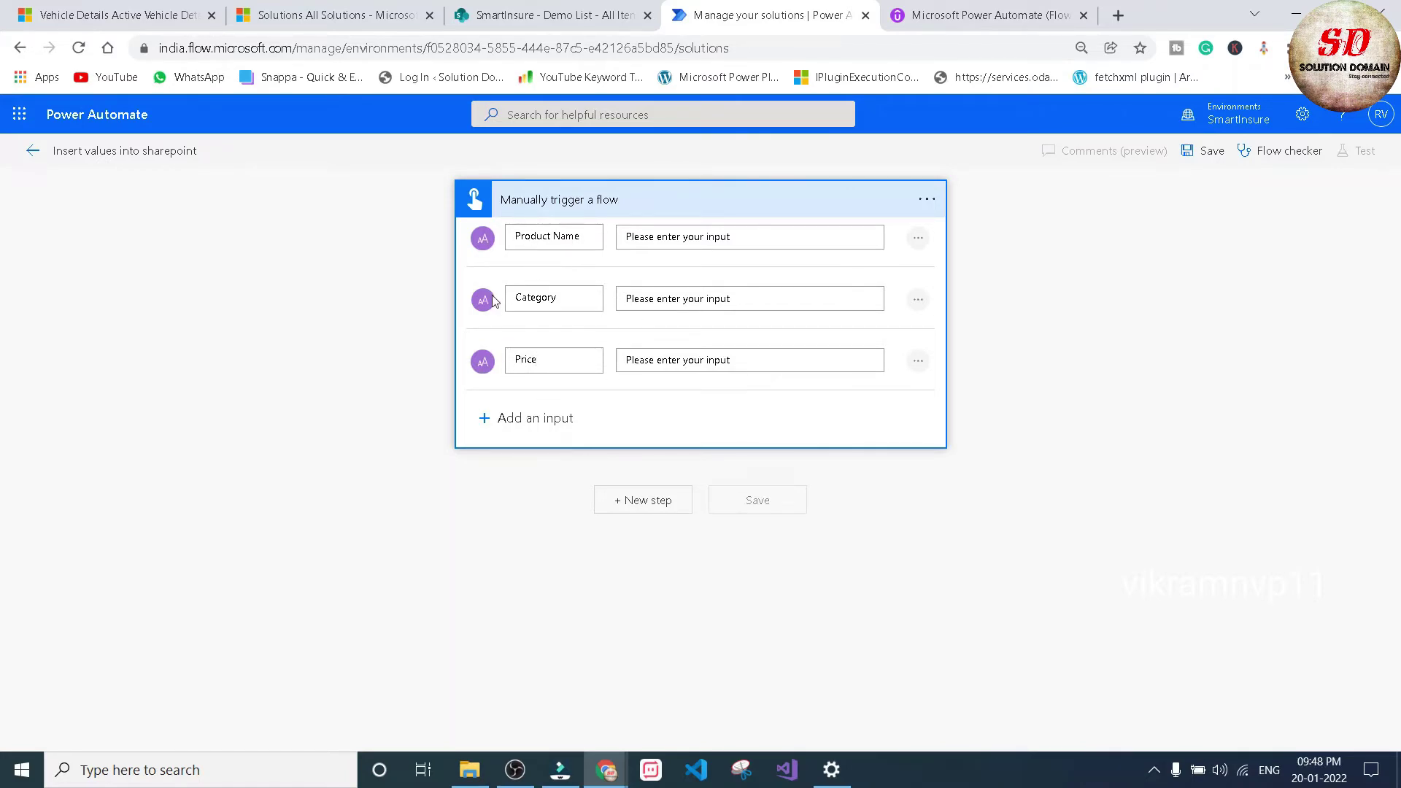
Add a SharePoint 'Create item' action as a new step after the trigger.
left_click(648, 505)
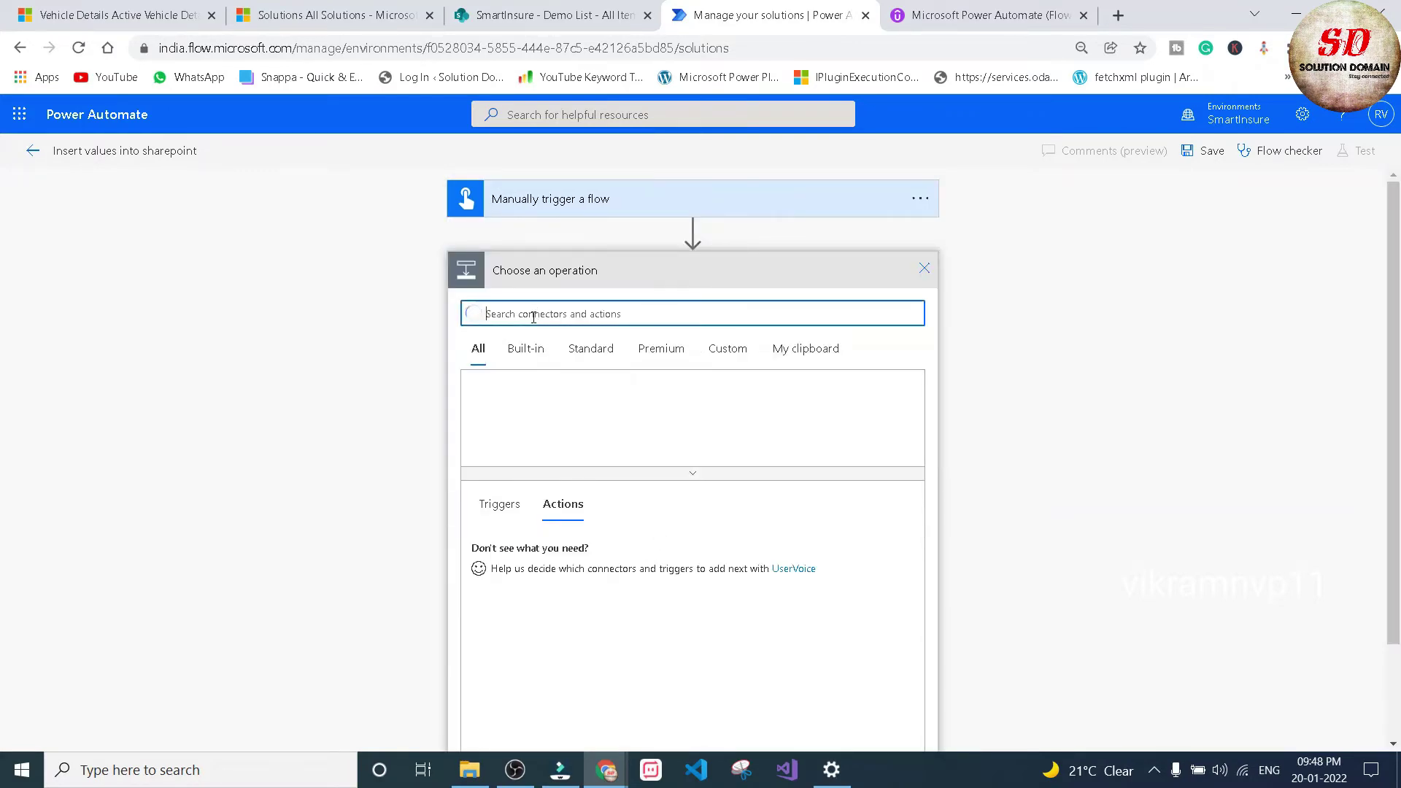
type("s")
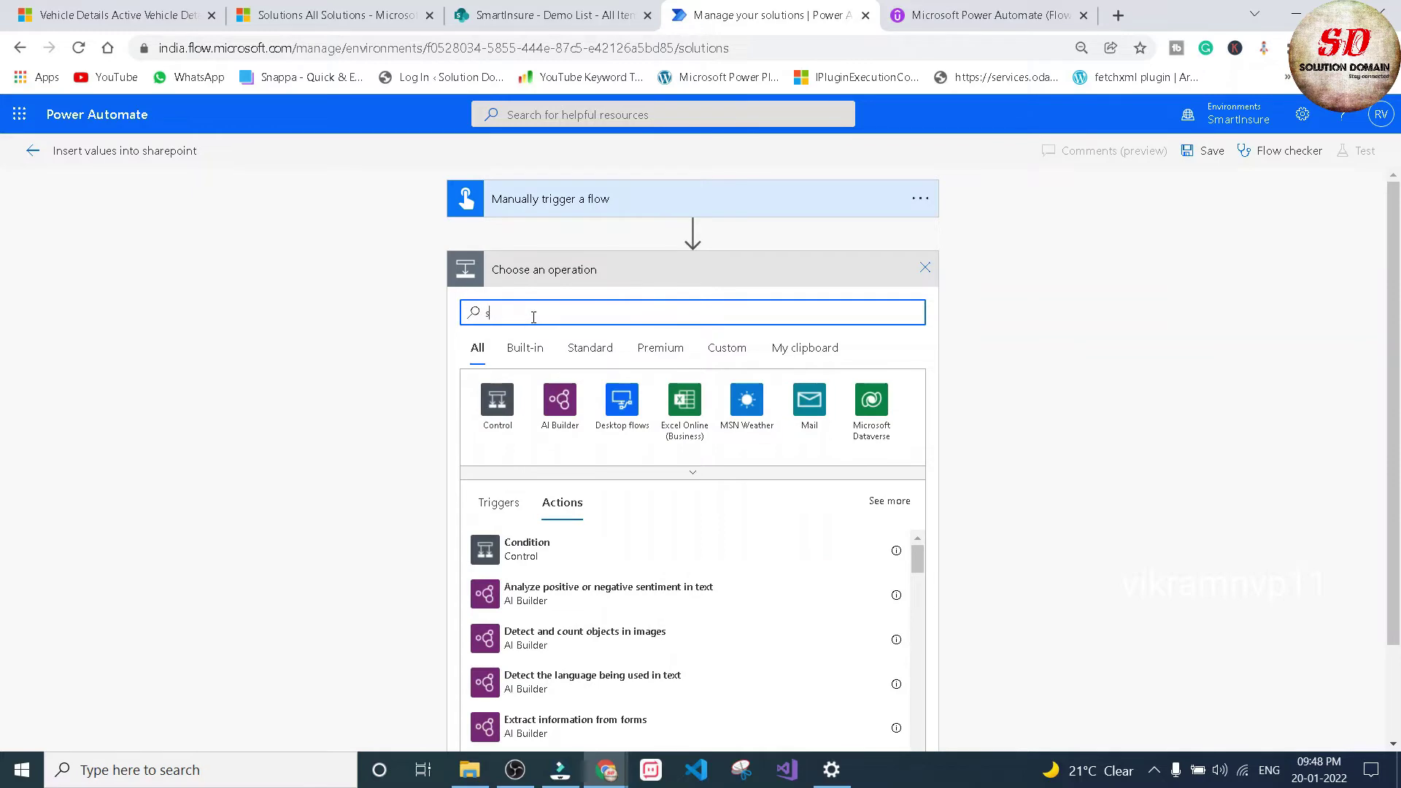
type("harepoint")
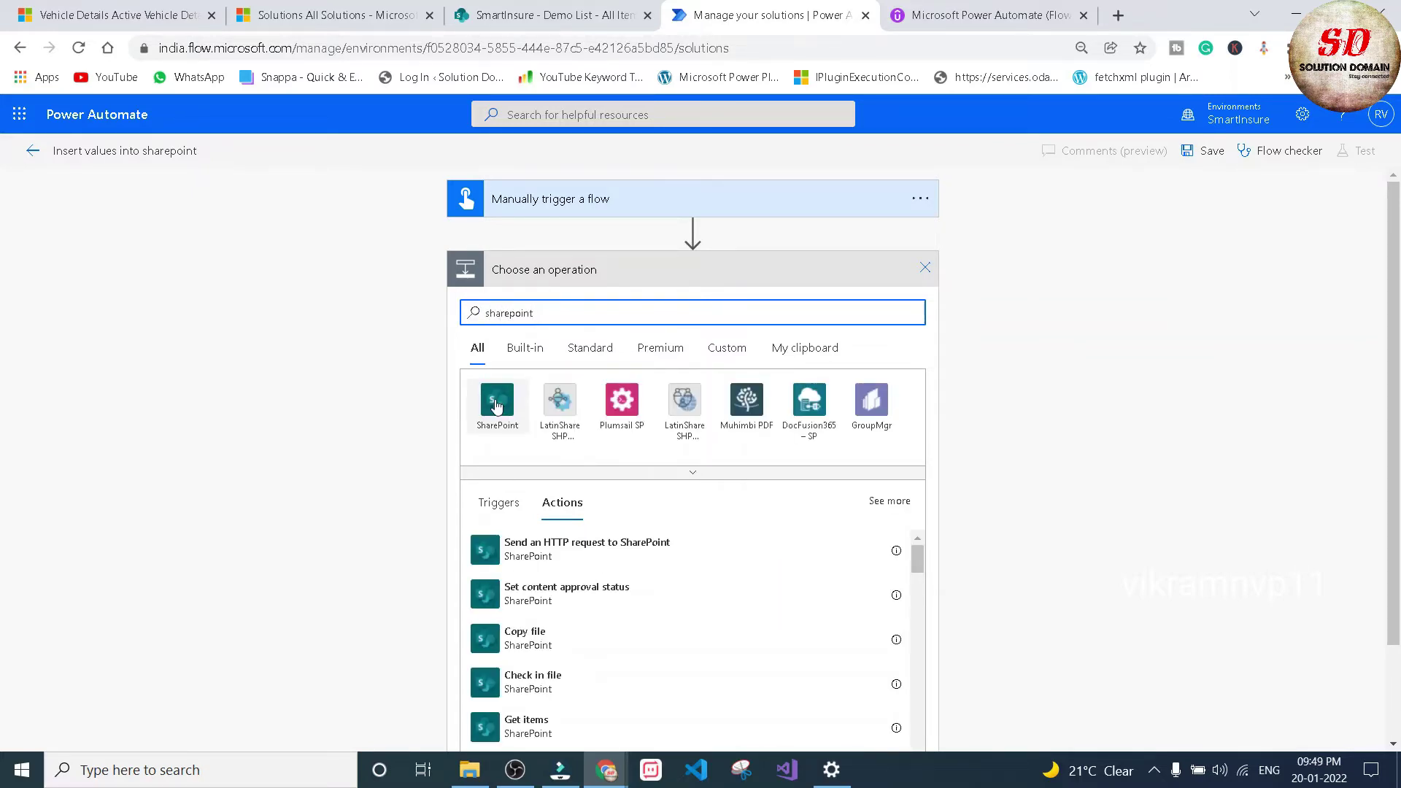
left_click(496, 403)
type("create")
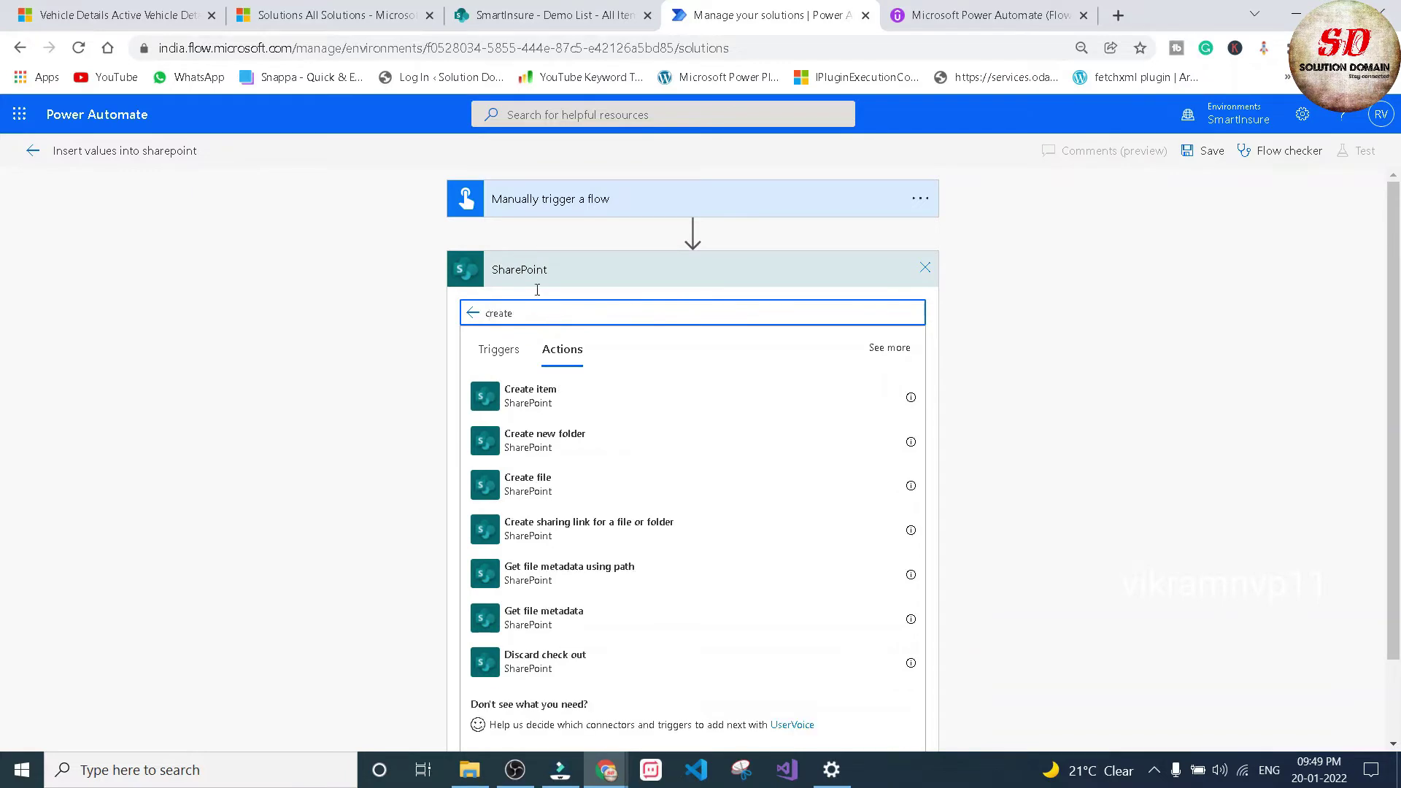
left_click(532, 398)
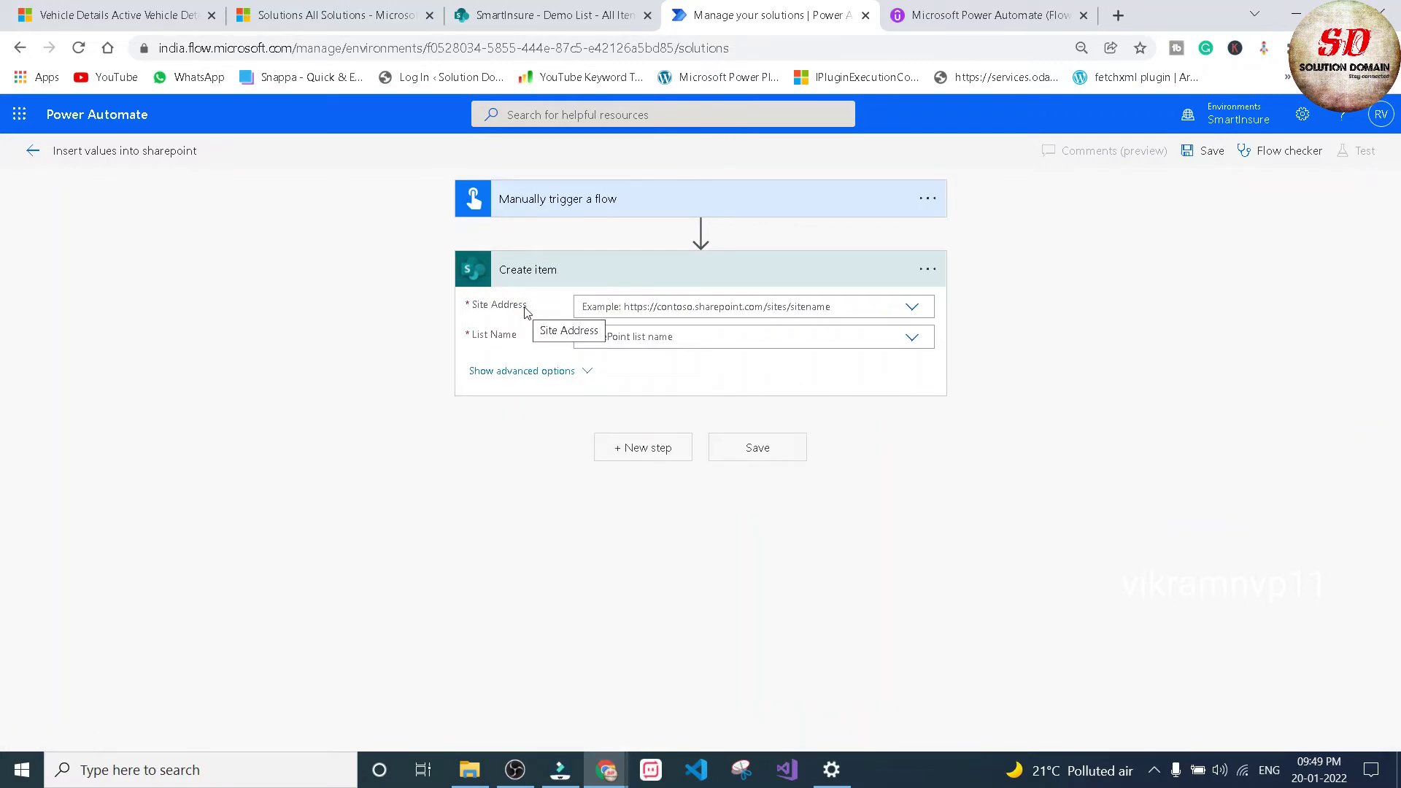
left_click(515, 22)
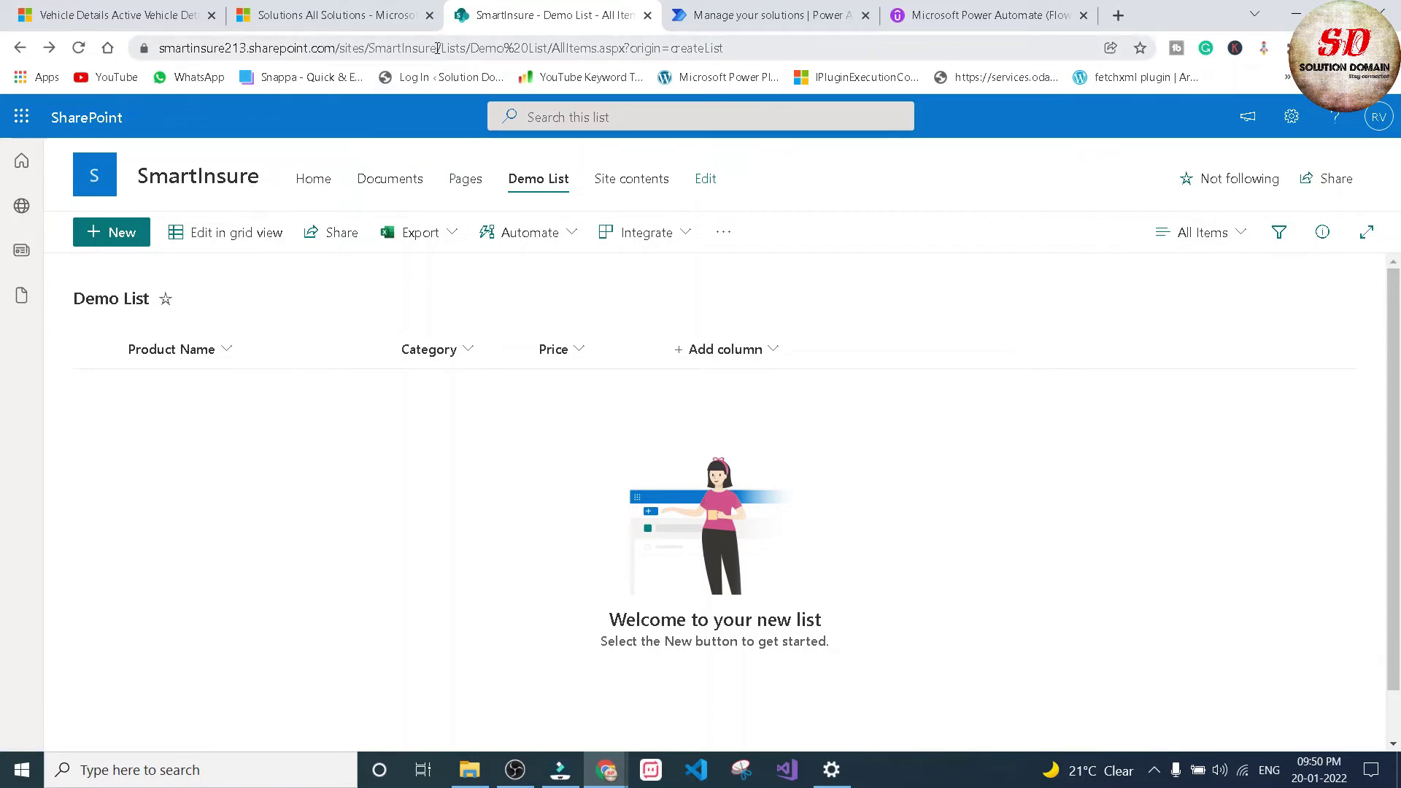
Copy the SmartInsure site URL from the Demo List address bar.
left_click_drag(437, 48, 159, 45)
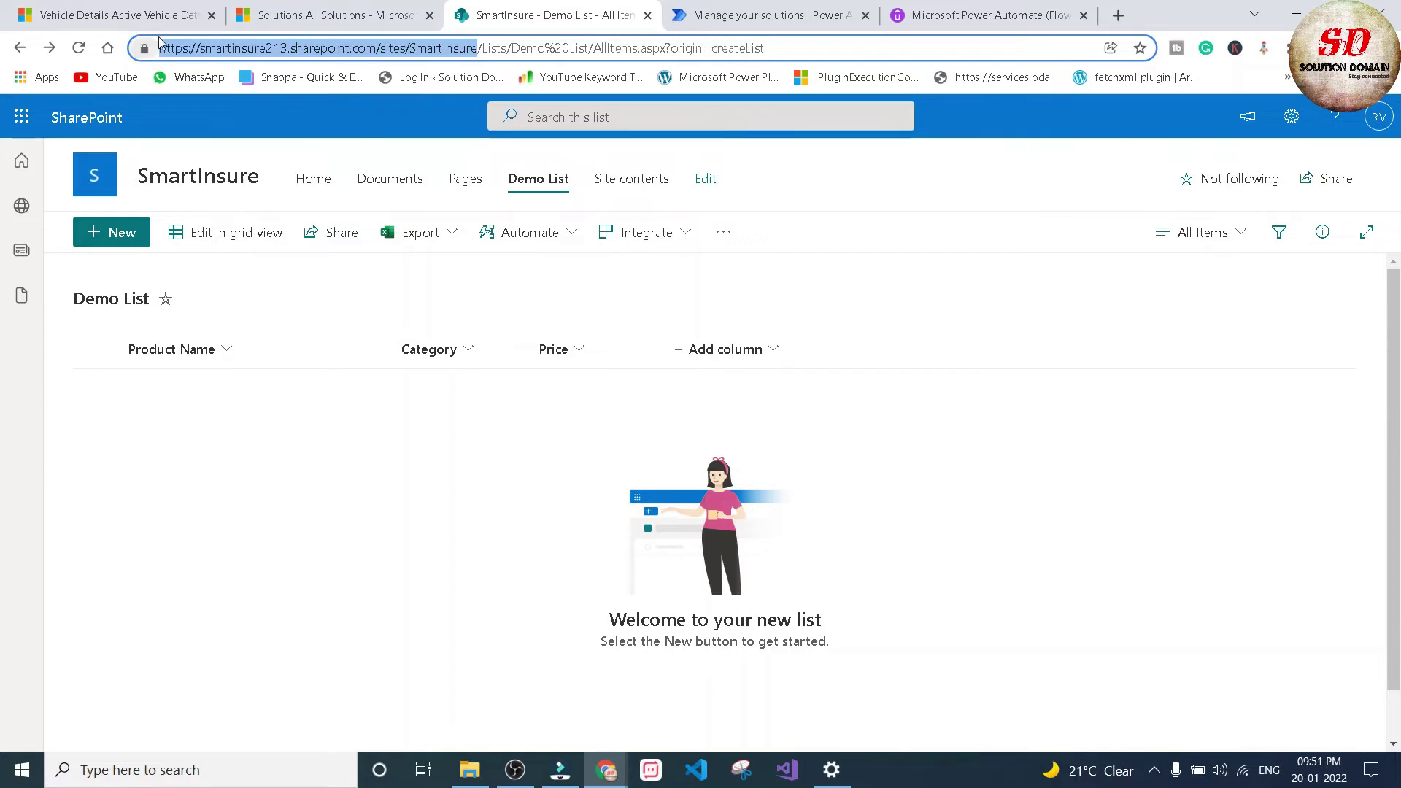
right_click(294, 53)
left_click(334, 144)
left_click(705, 11)
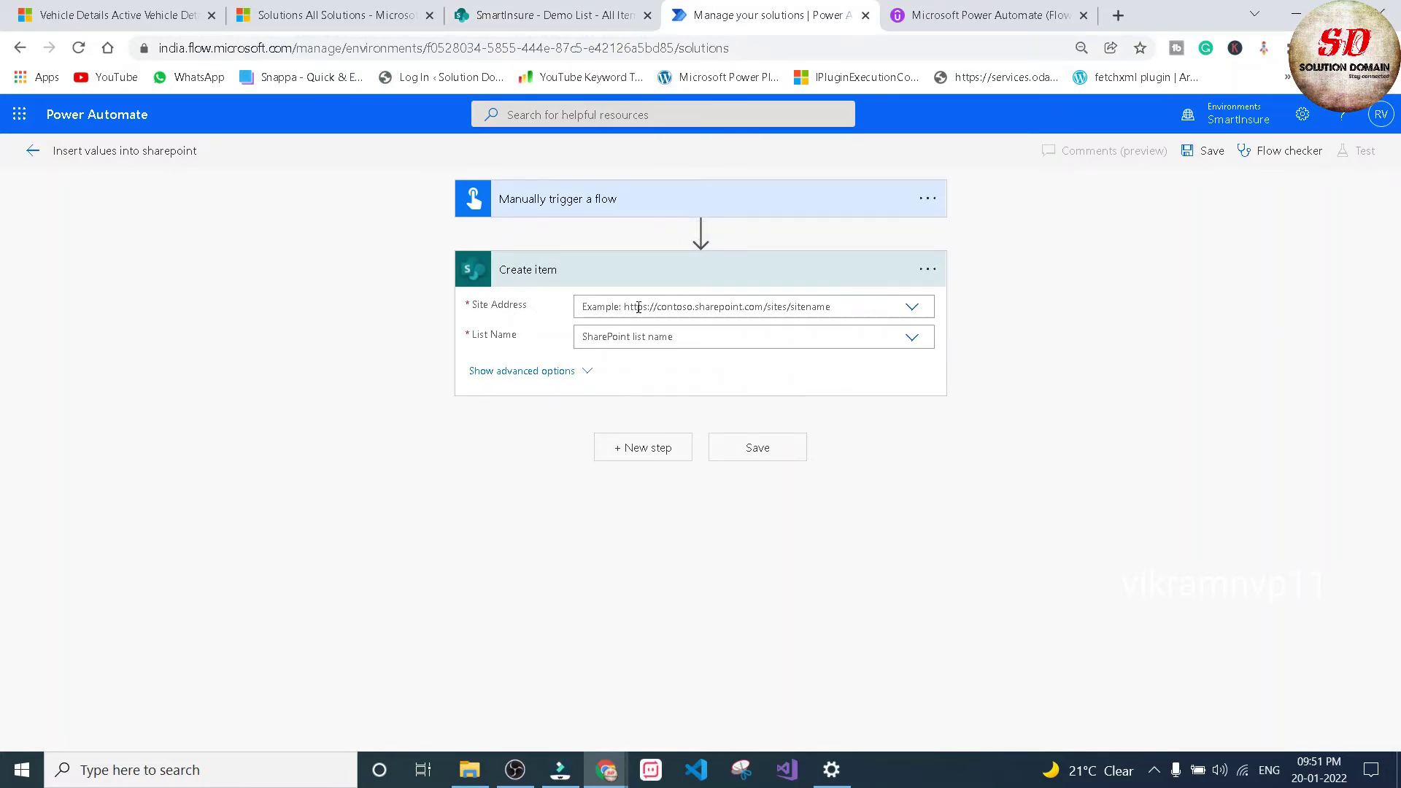
Set Create item's Site Address to the copied SmartInsure URL and List Name to Demo List.
left_click(912, 307)
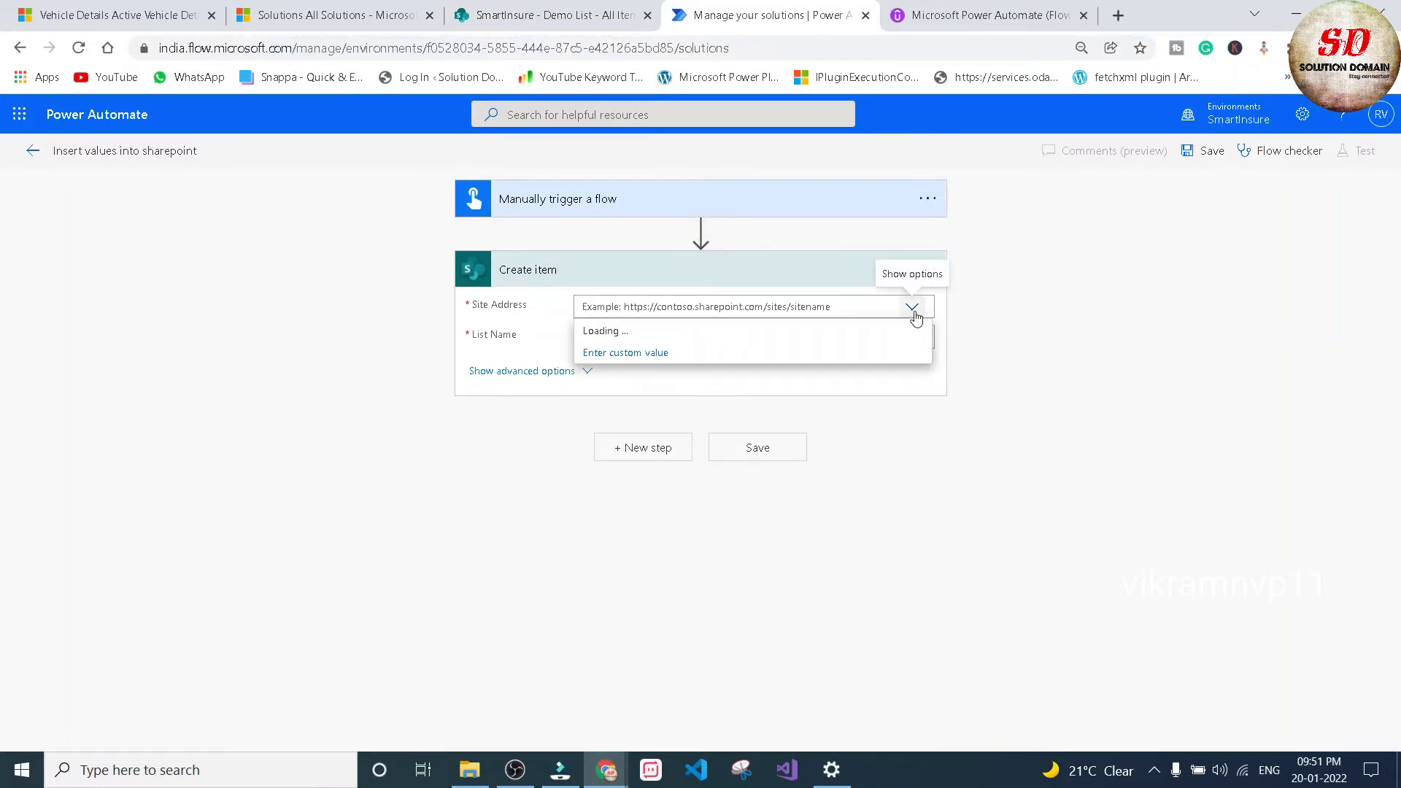
left_click(624, 358)
right_click(607, 310)
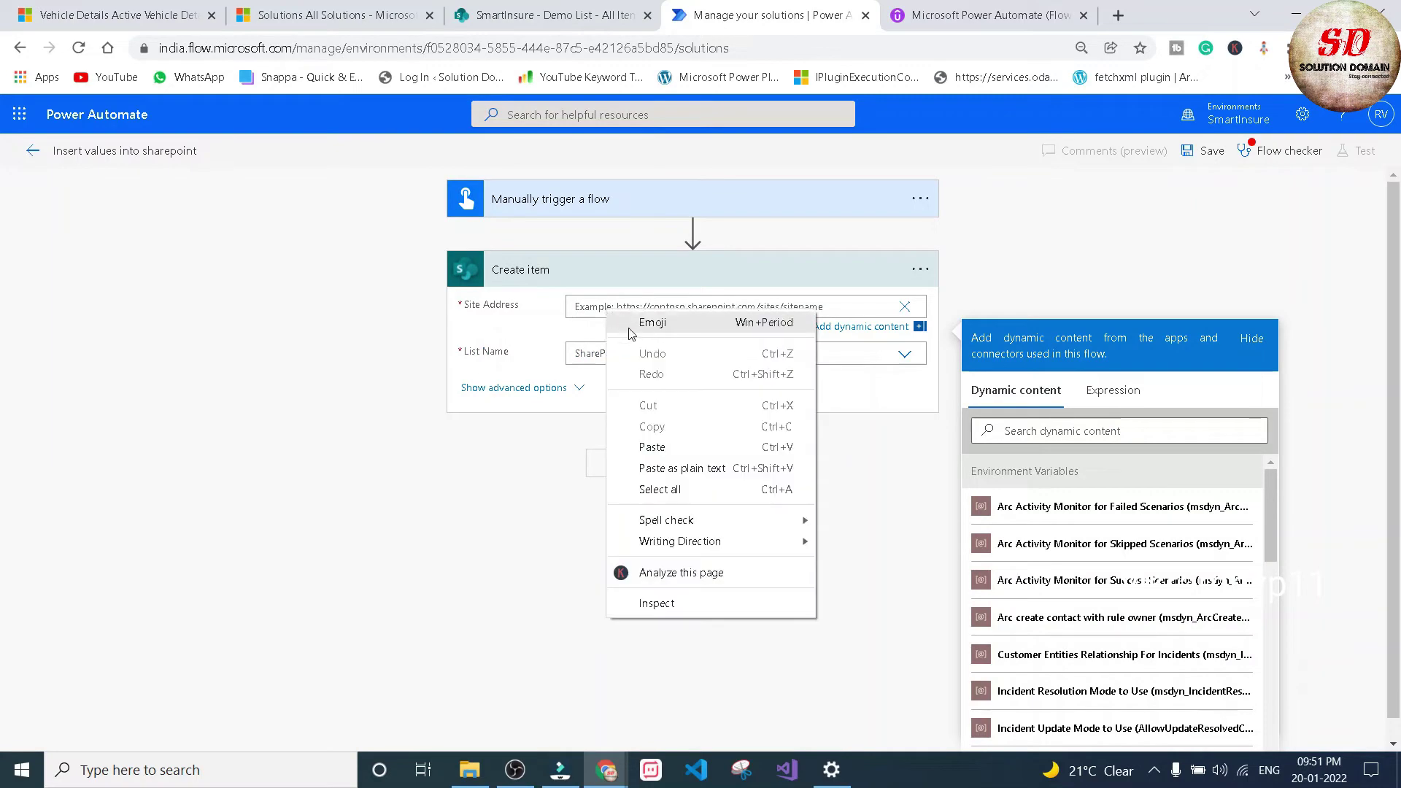
left_click(666, 446)
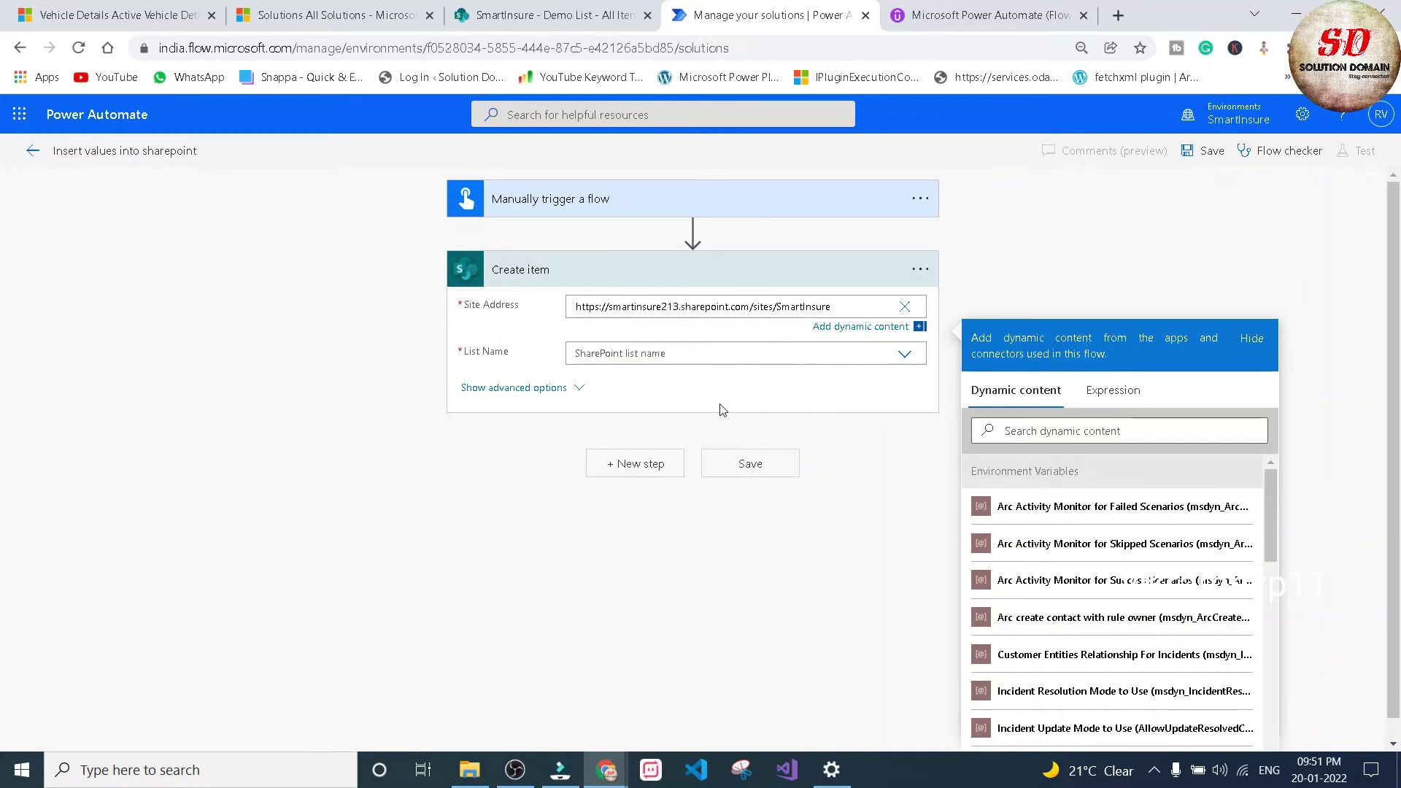
left_click(642, 354)
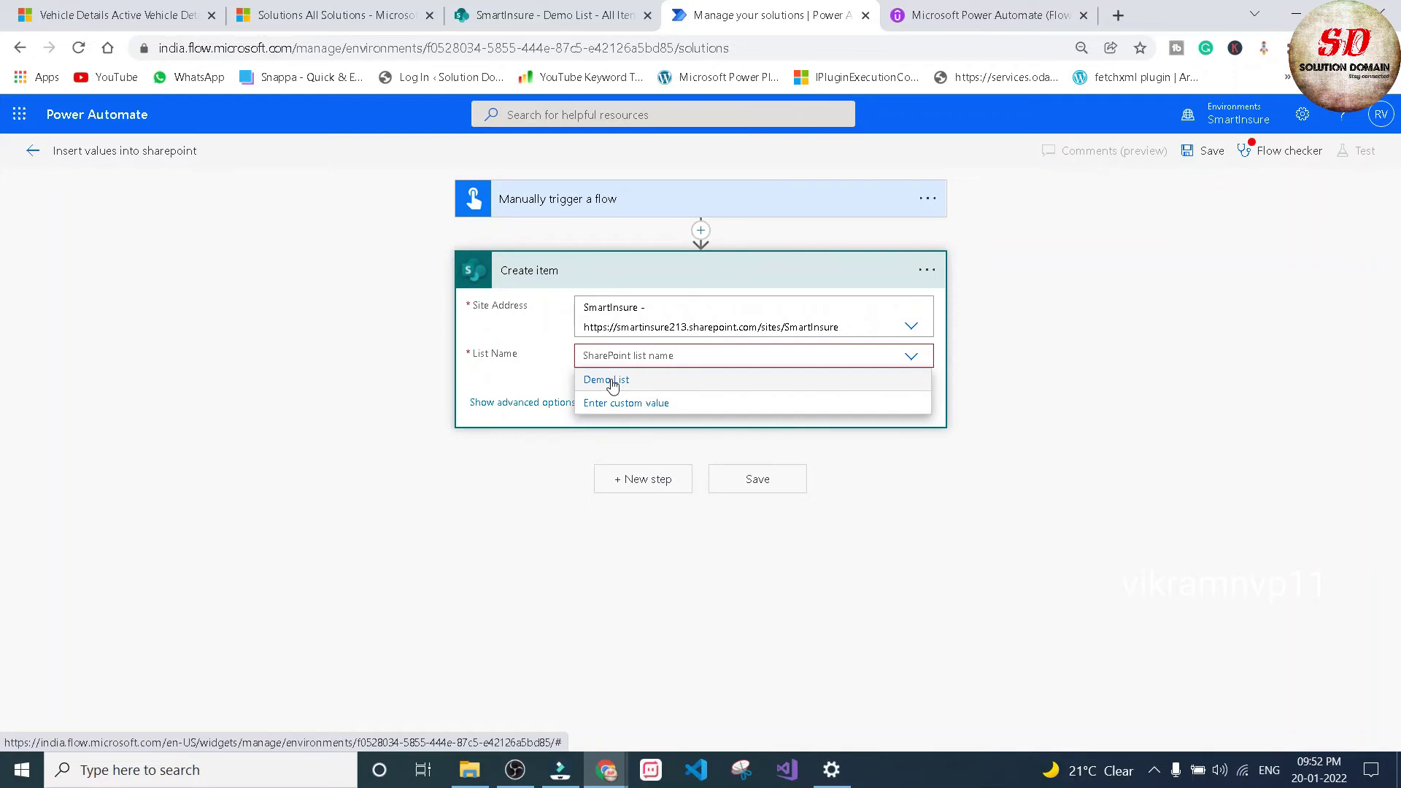
left_click(611, 382)
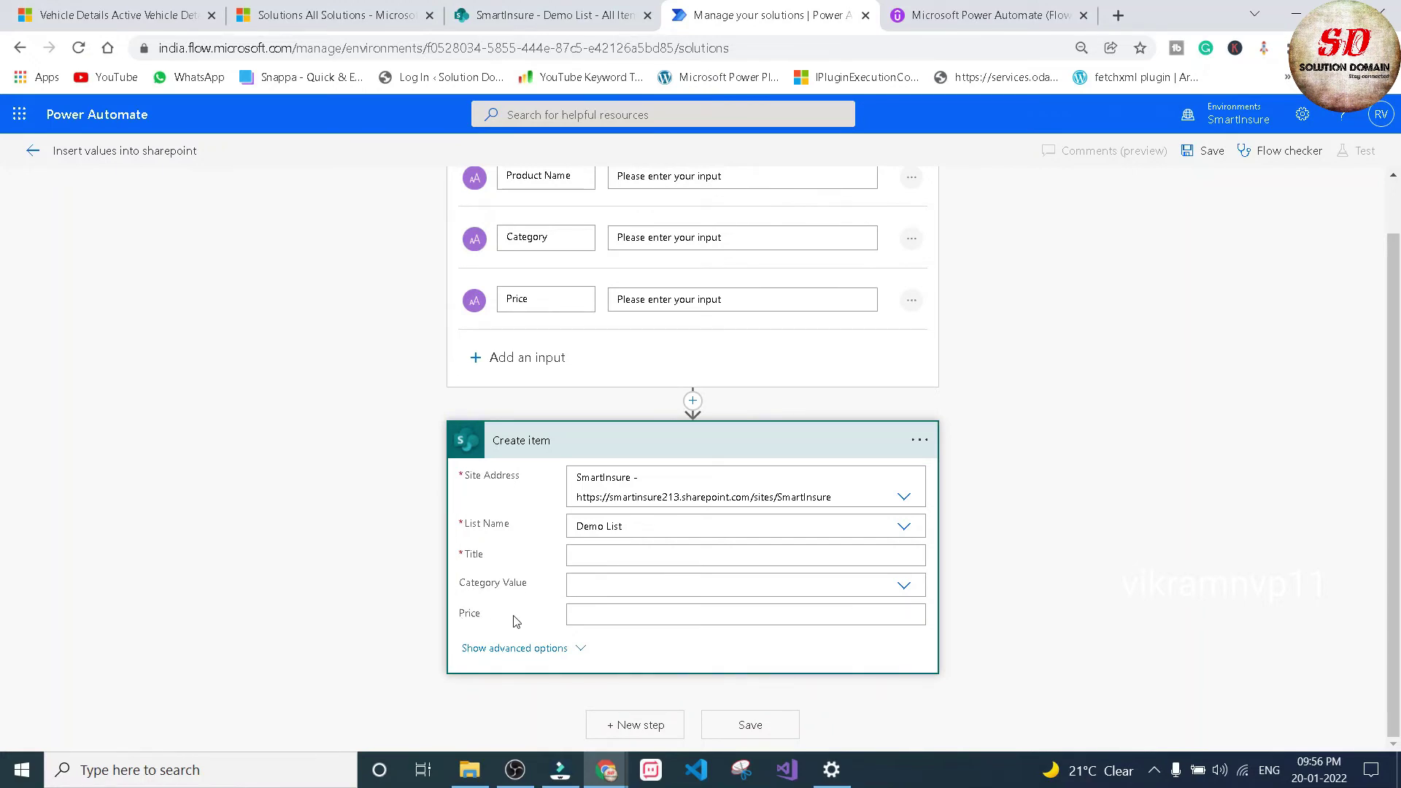
Map the item's Title to the trigger's Product Name input.
left_click(614, 557)
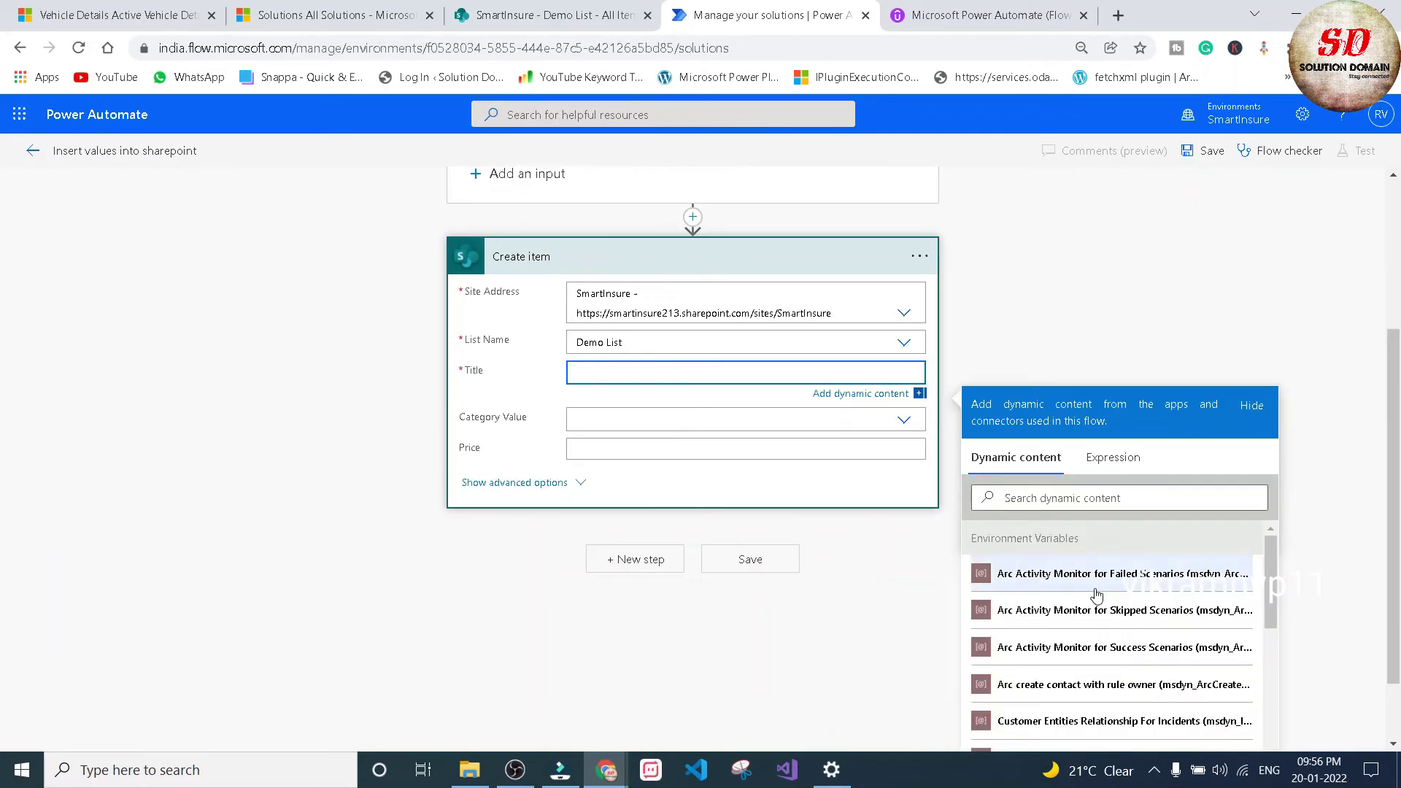
scroll(1097, 595, "down", 10)
scroll(1094, 594, "up", 3)
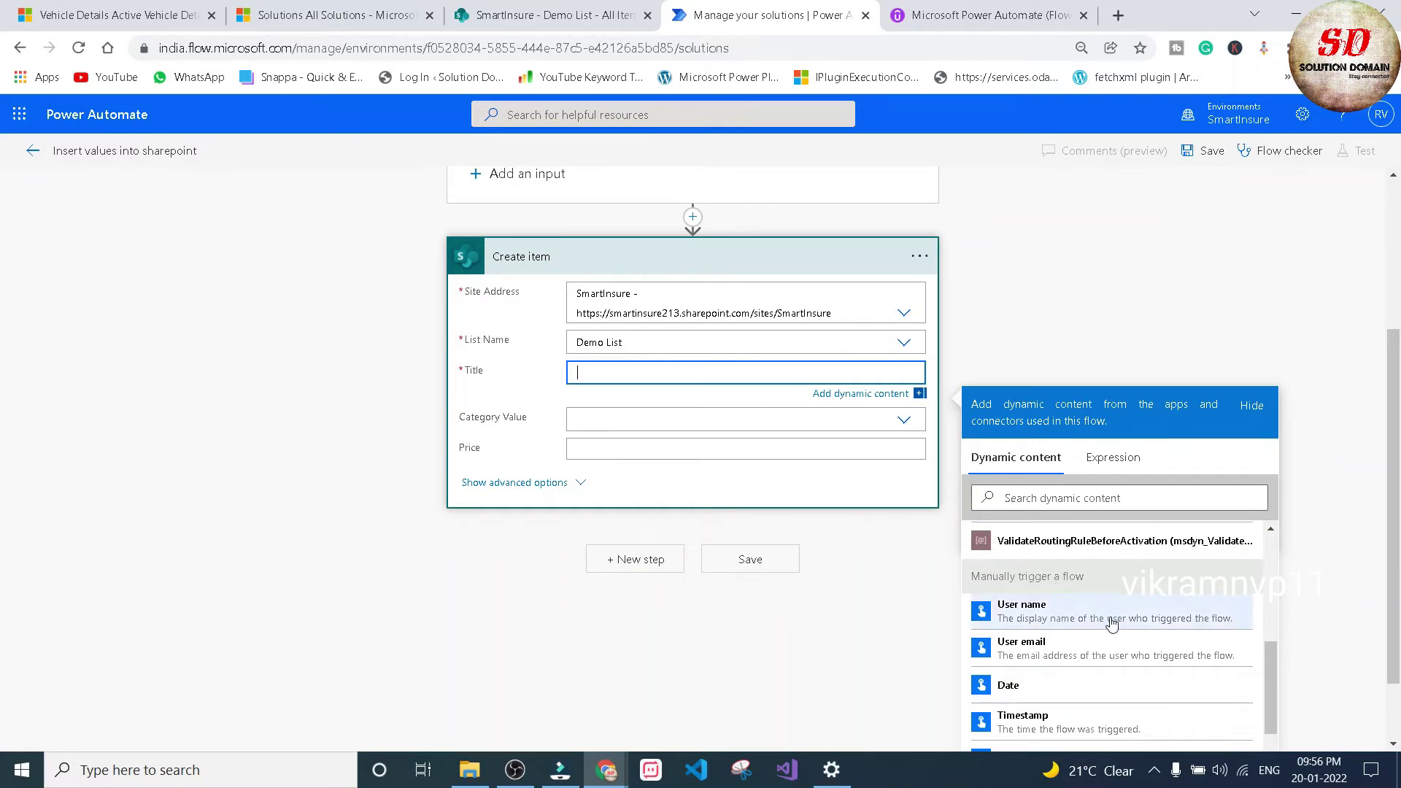
scroll(1111, 625, "down", 3)
scroll(1111, 625, "down", 1)
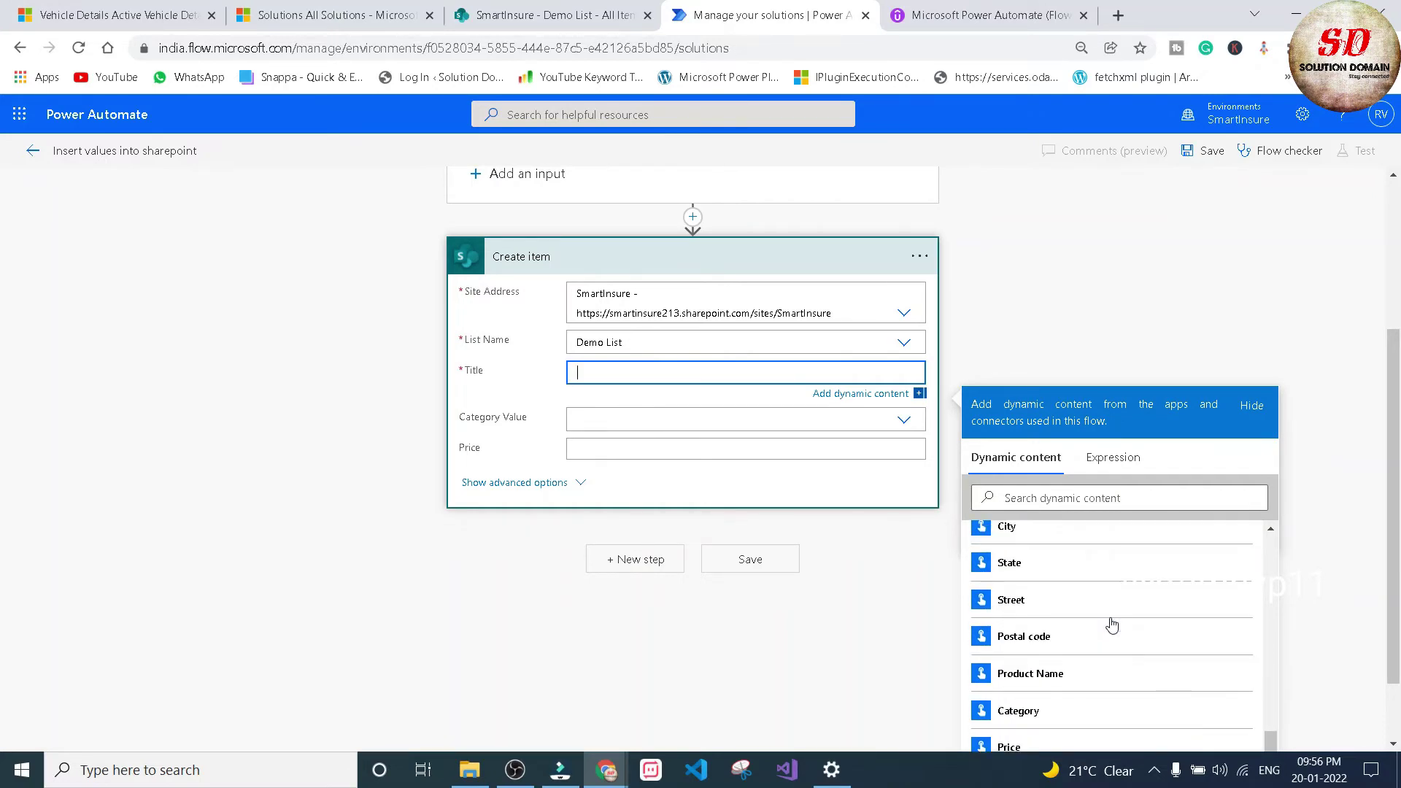
left_click(1029, 682)
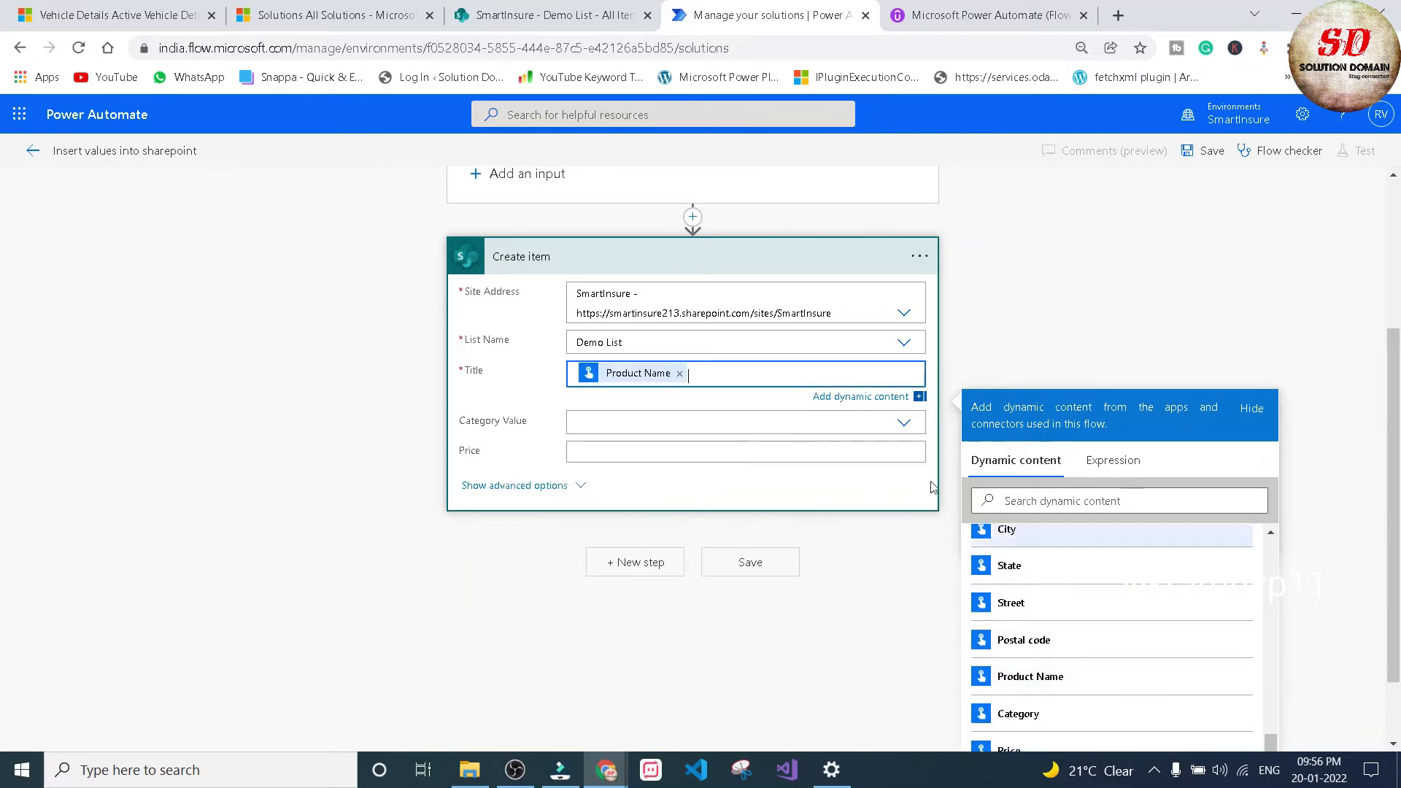
Set Category Value to a custom value using the trigger's Category input.
left_click(586, 427)
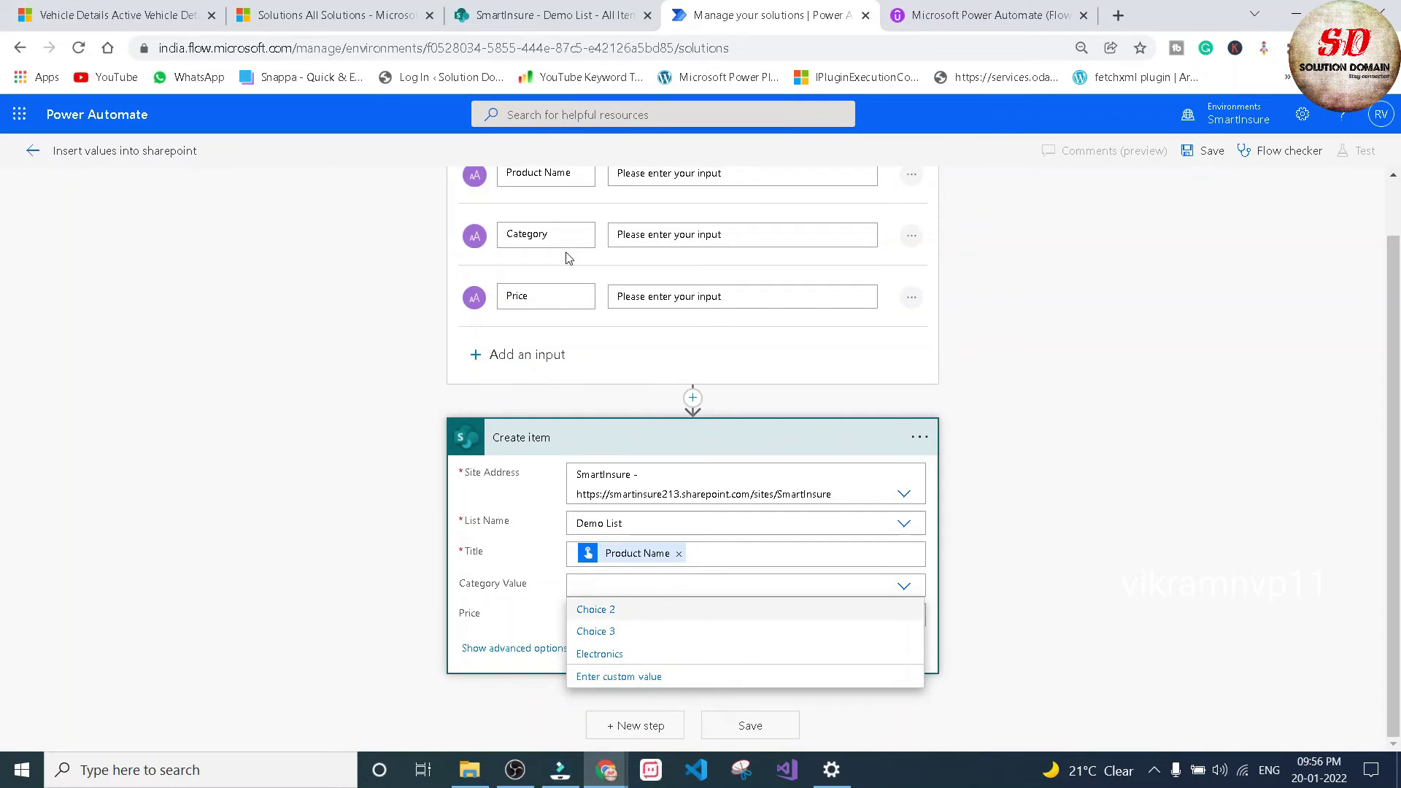
left_click(614, 677)
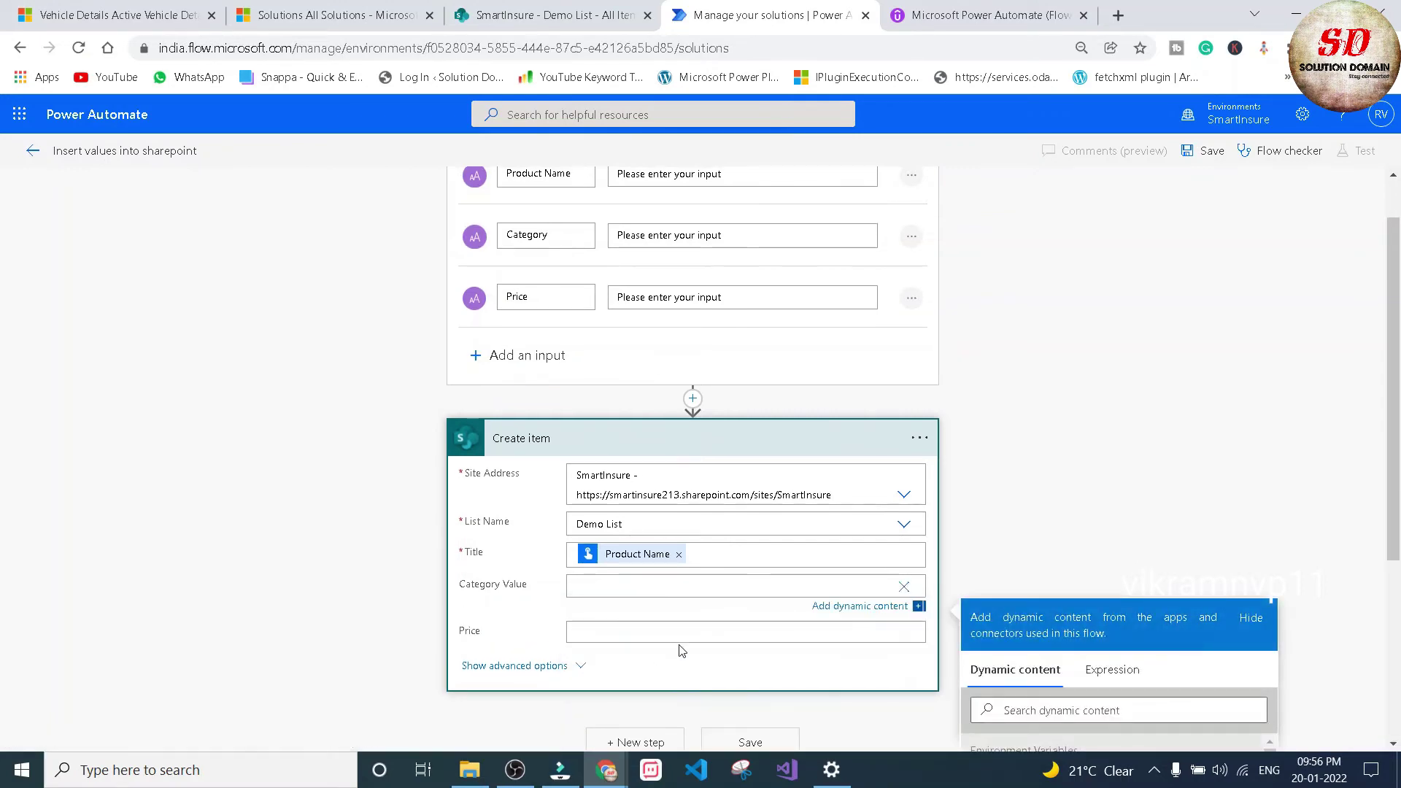
scroll(1067, 579, "down", 5)
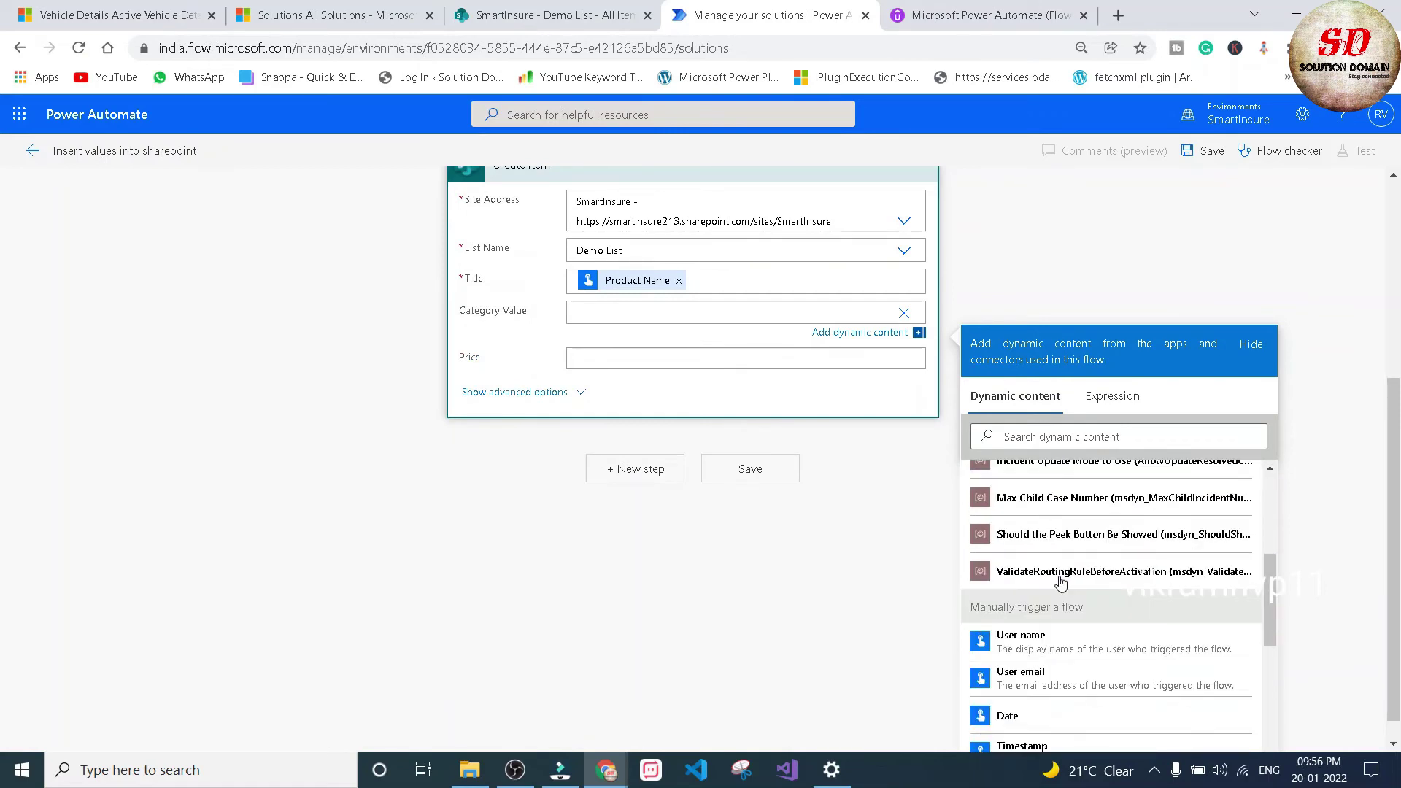
scroll(1061, 621, "down", 1)
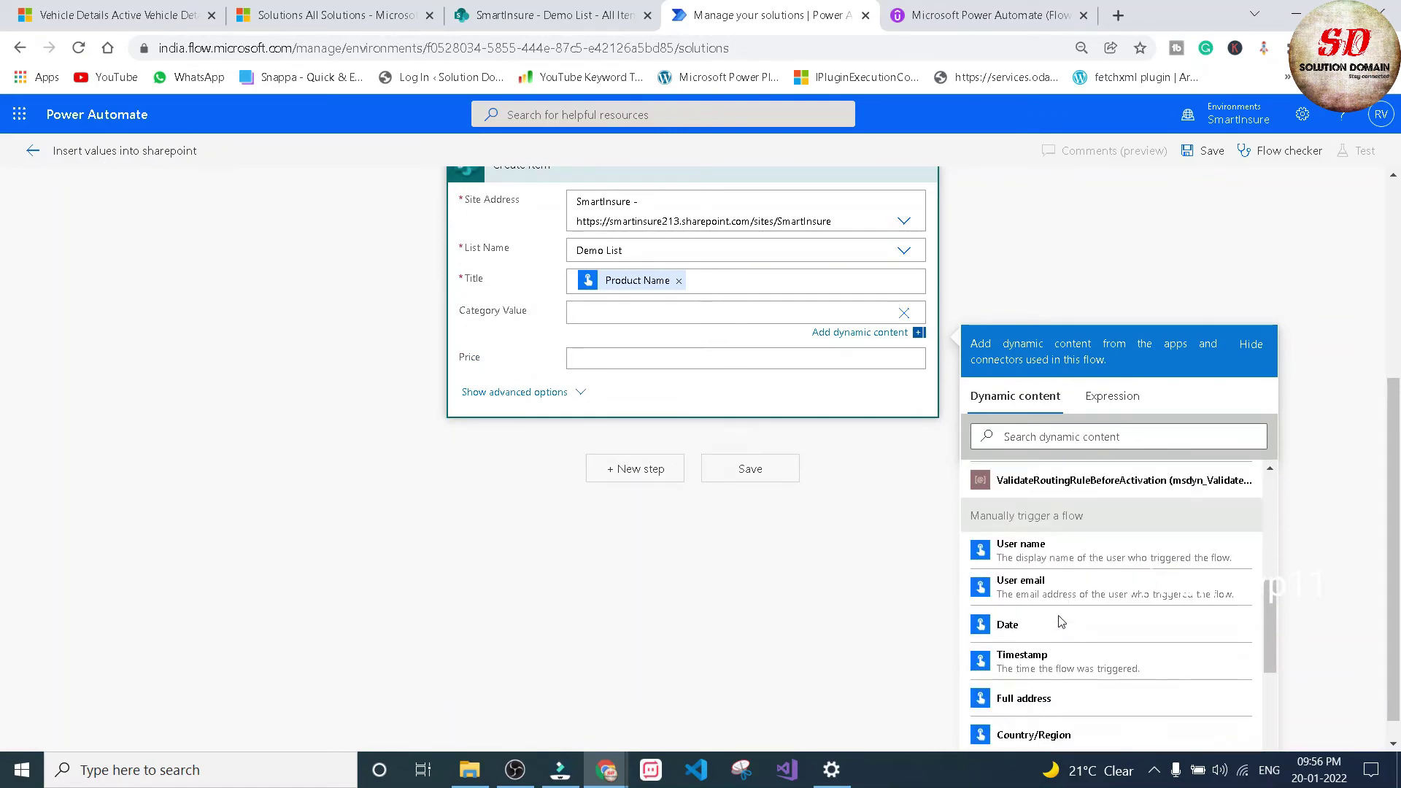
scroll(1061, 621, "down", 1)
scroll(1059, 622, "down", 1)
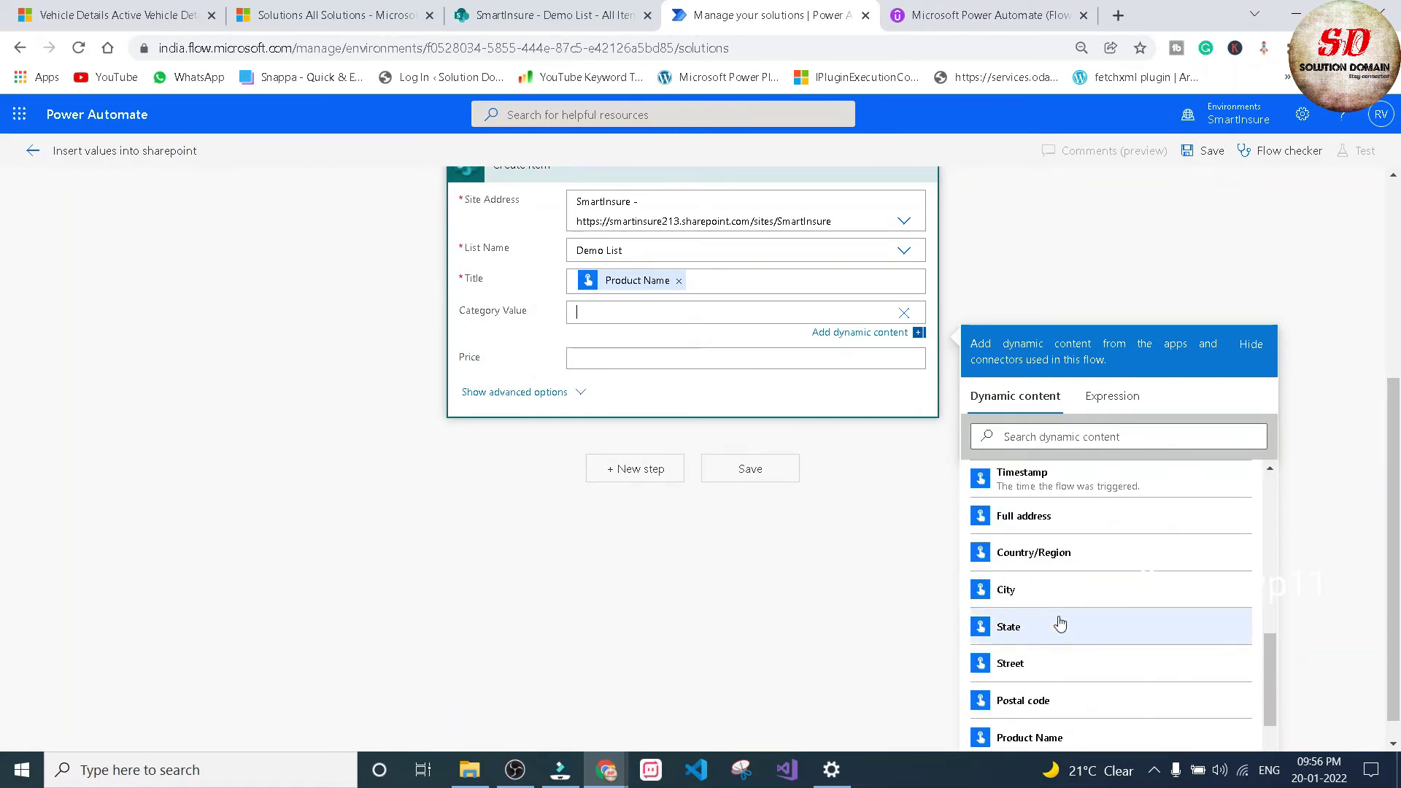
scroll(1059, 623, "up", 3)
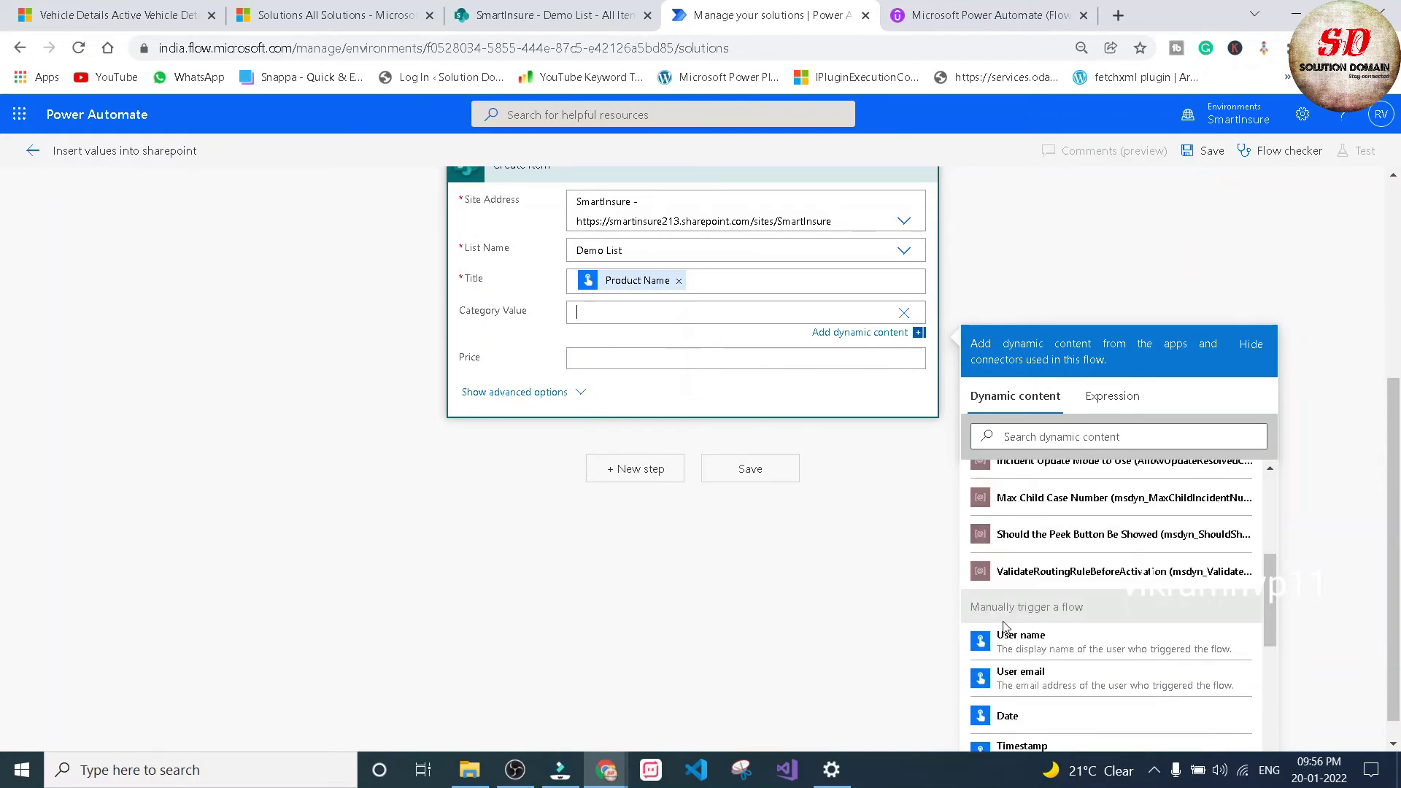
scroll(1067, 627, "down", 4)
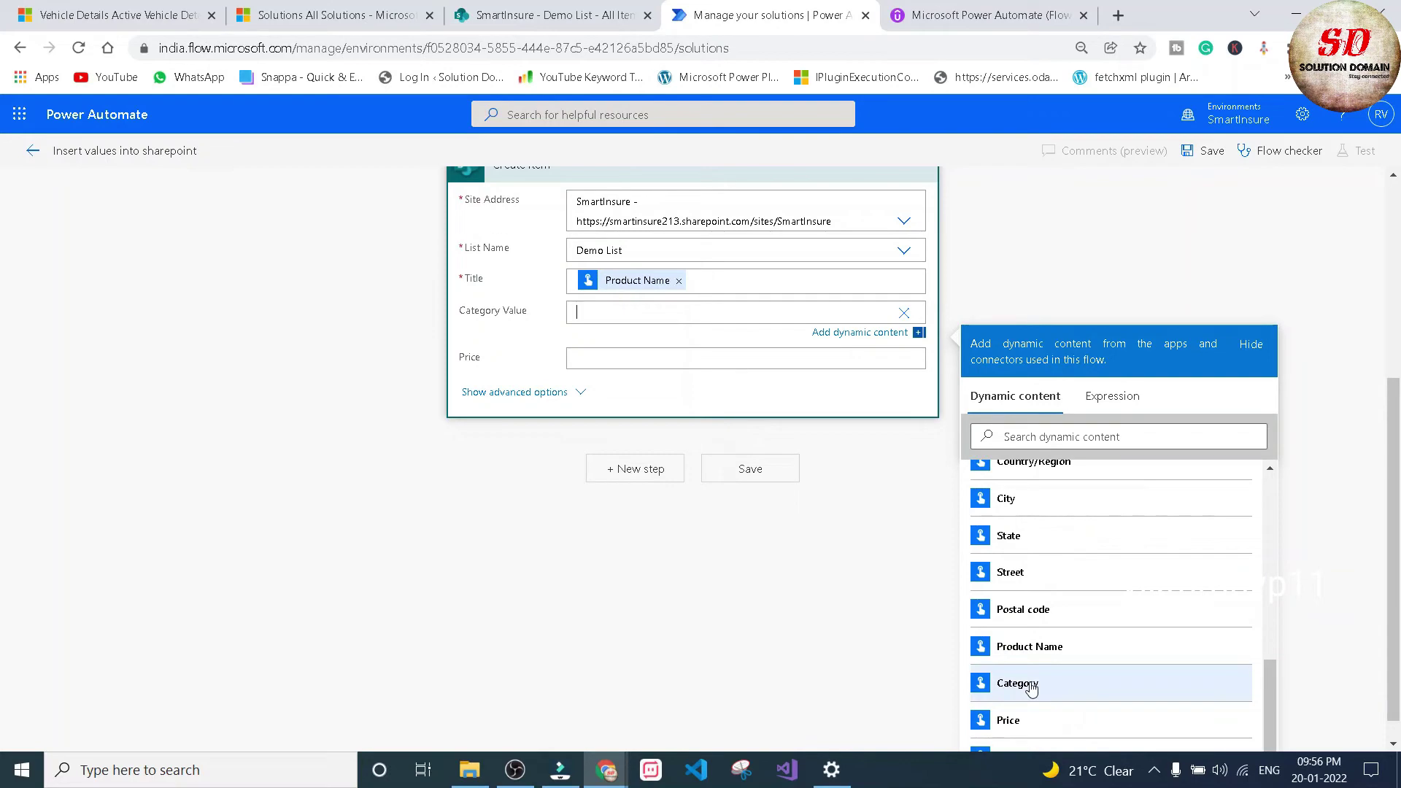
left_click(1030, 683)
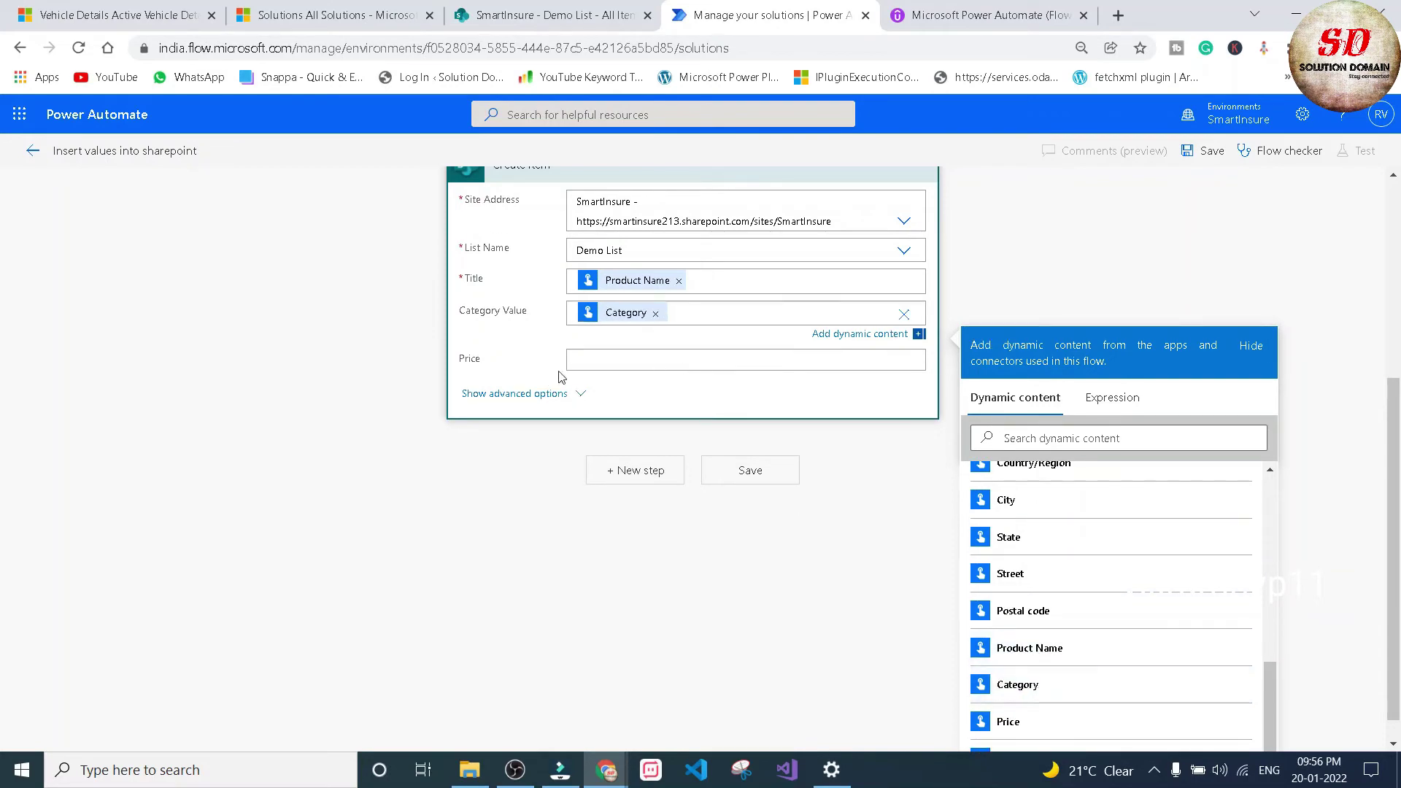
Map the item's Price field to the trigger's Price input.
left_click(593, 367)
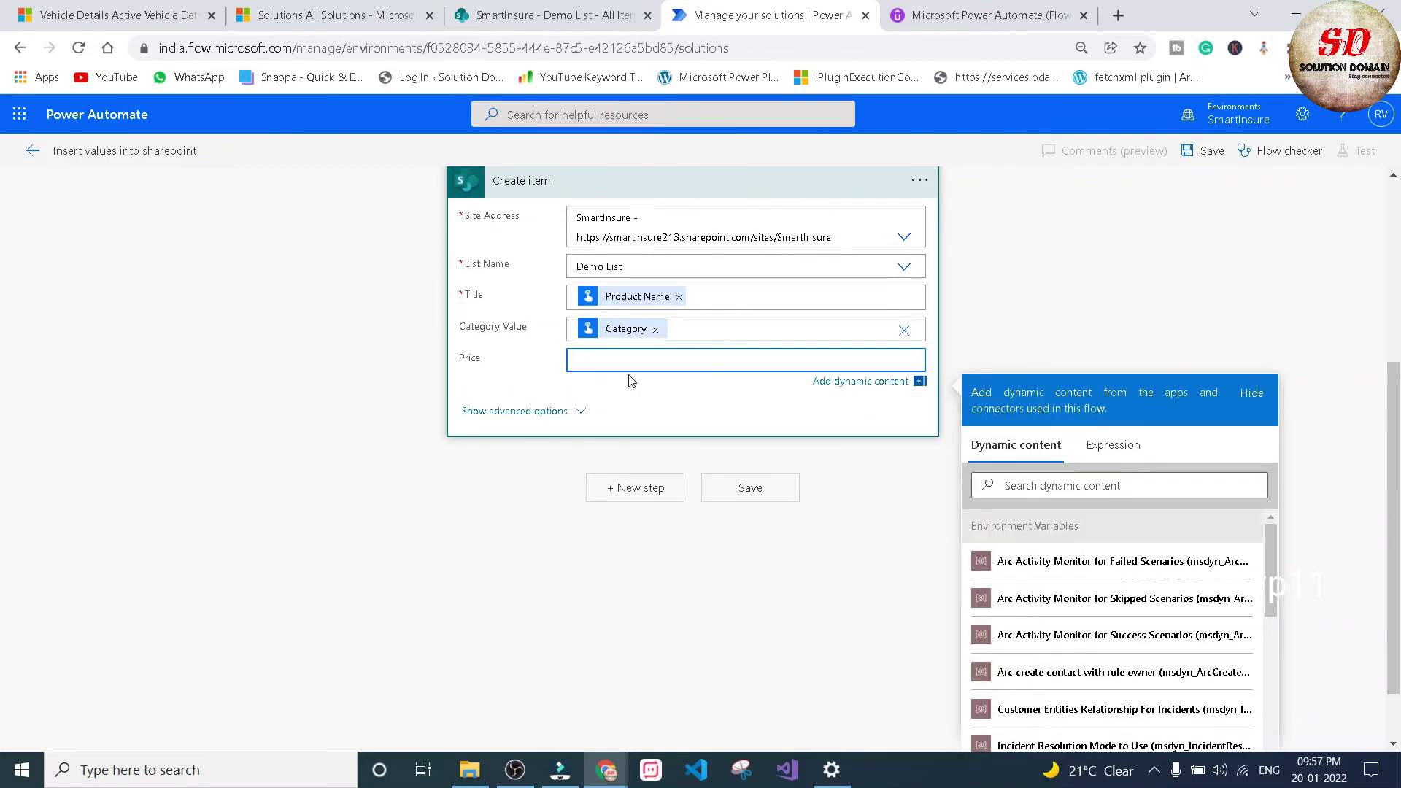
scroll(1074, 646, "down", 2)
scroll(1074, 646, "down", 2)
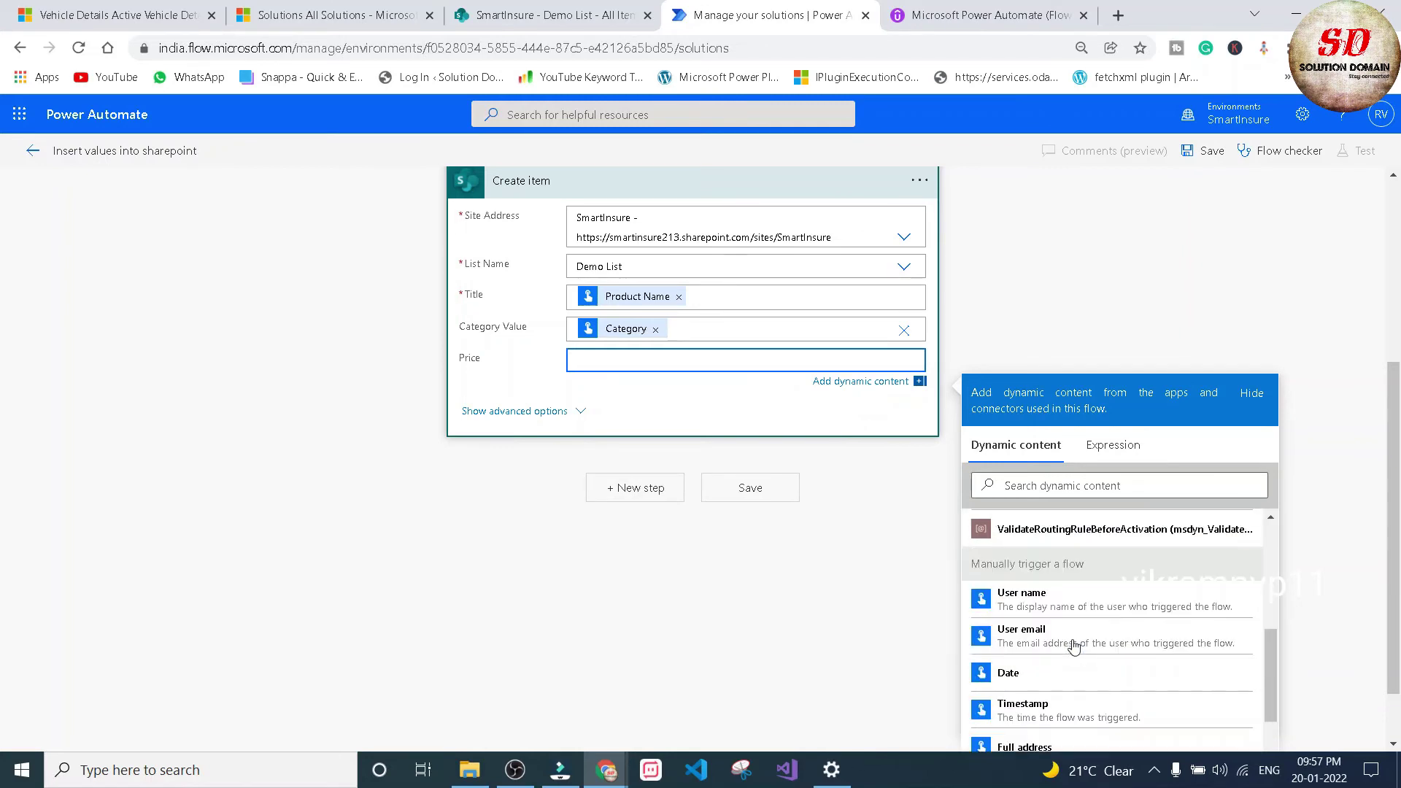
scroll(1051, 654, "down", 3)
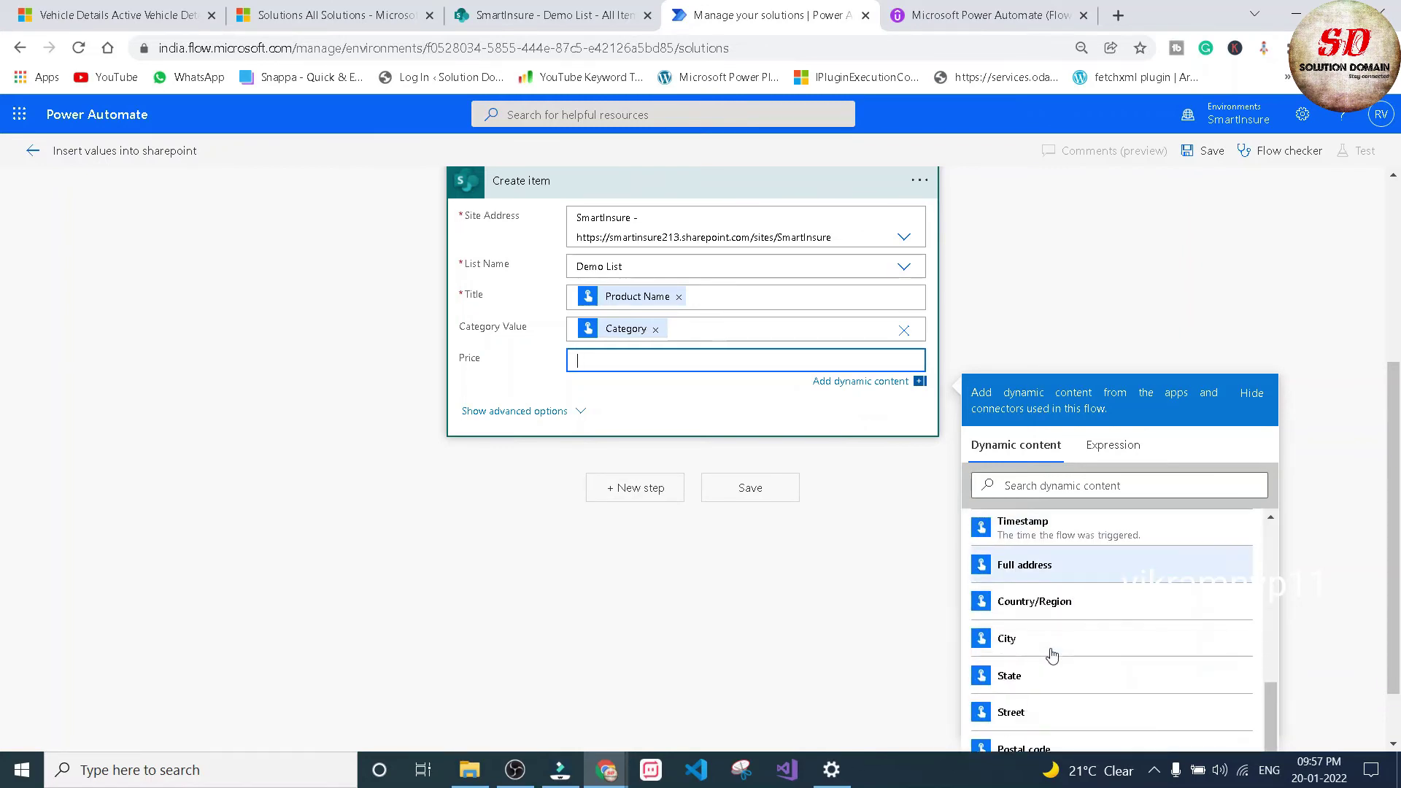
scroll(1051, 654, "down", 1)
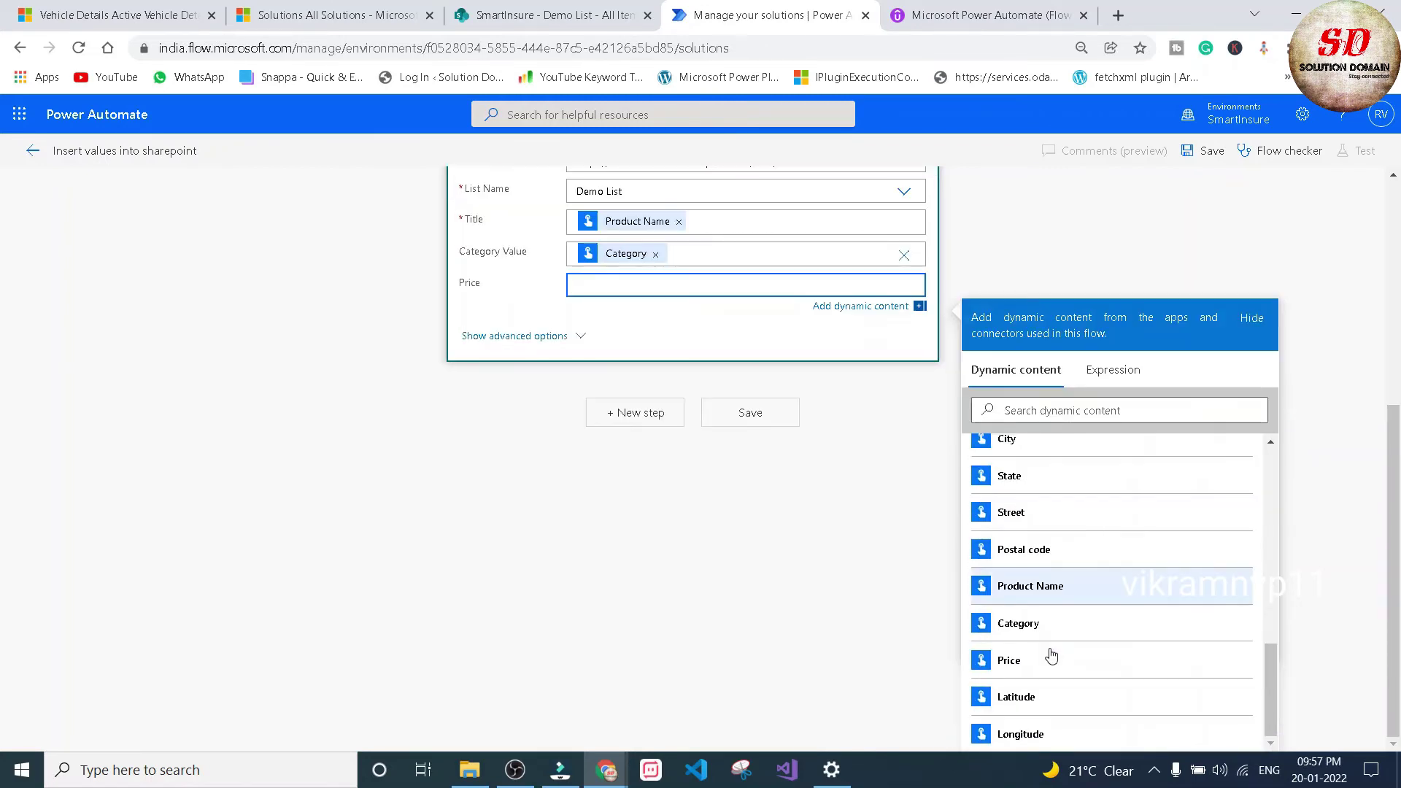
left_click(1015, 669)
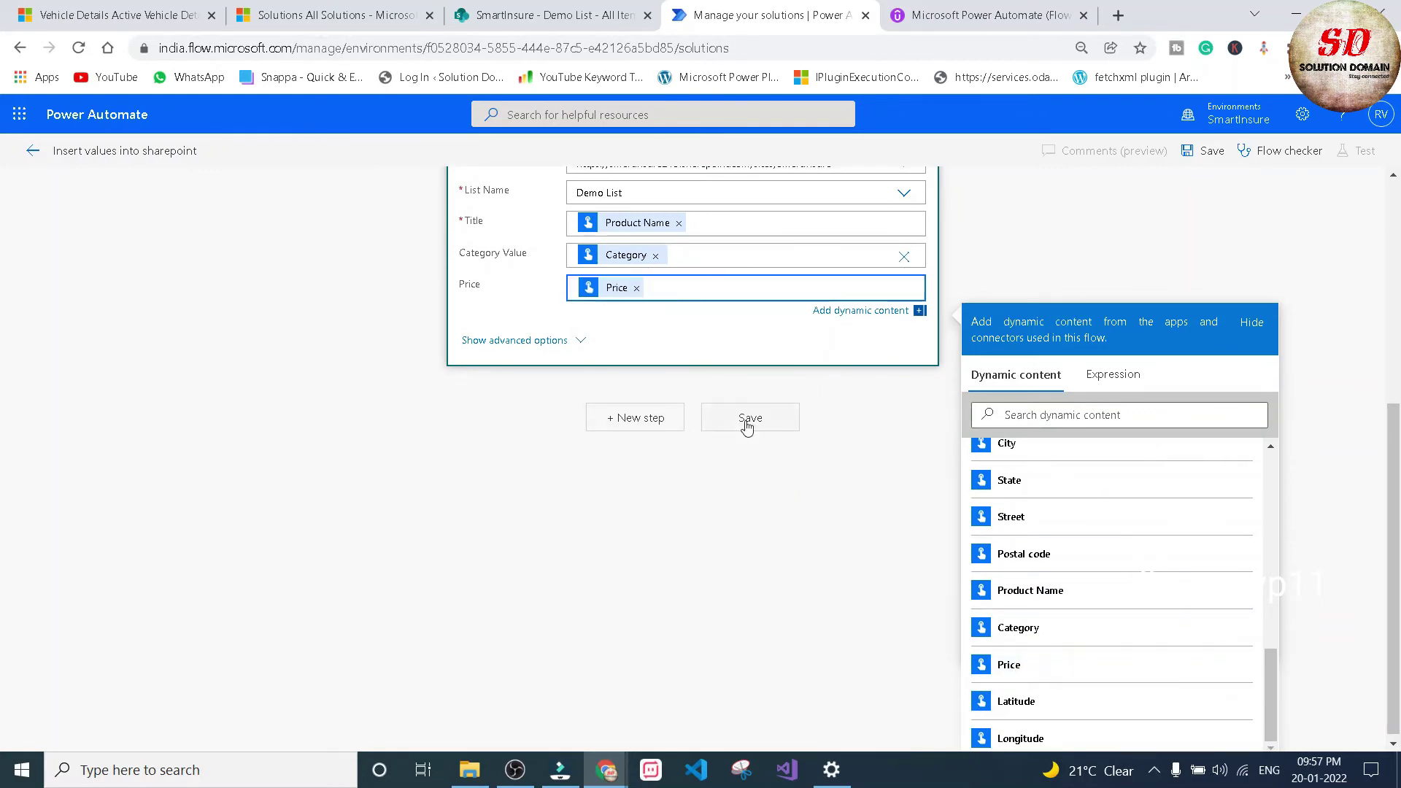
Save the flow and launch a manual test run with SharePoint signed in.
left_click(746, 426)
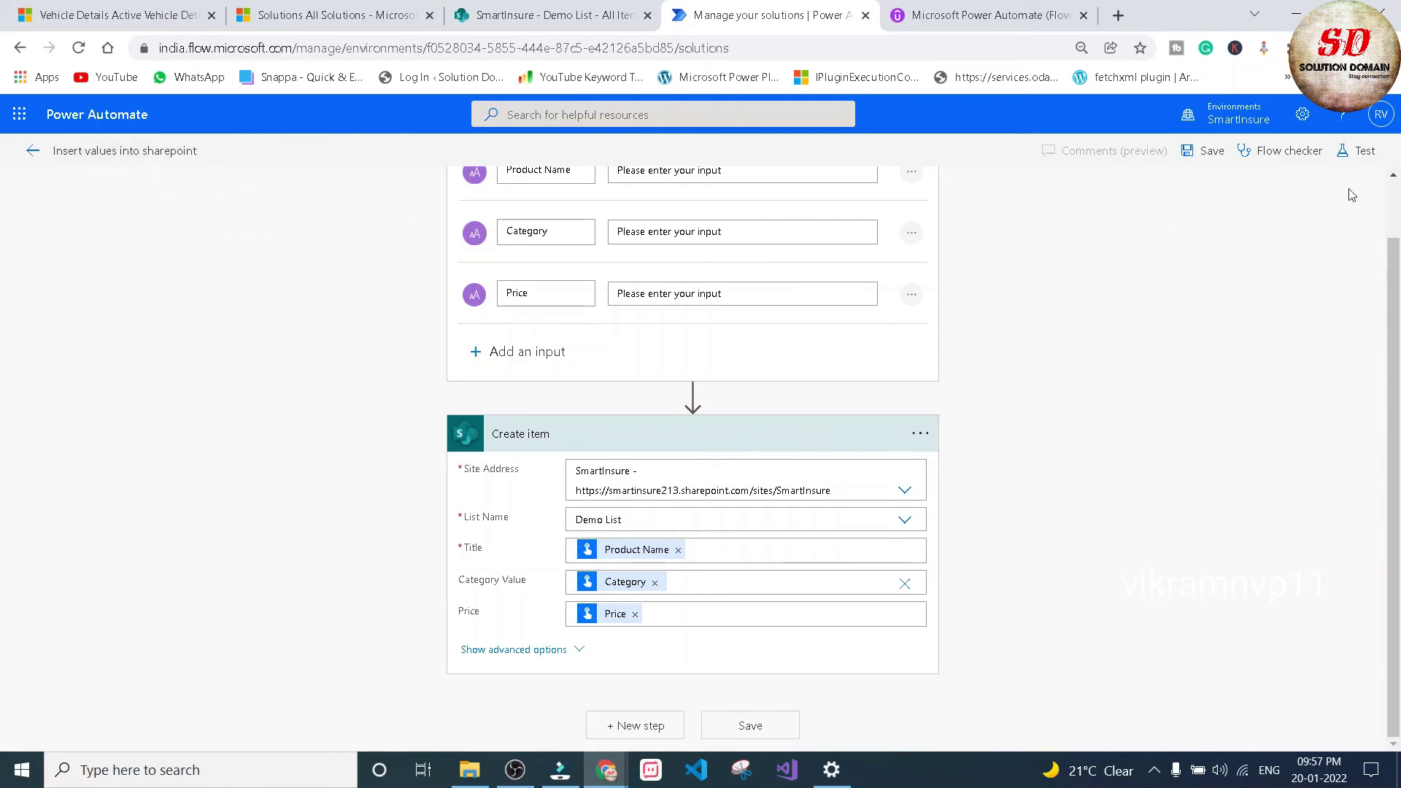
left_click(1359, 151)
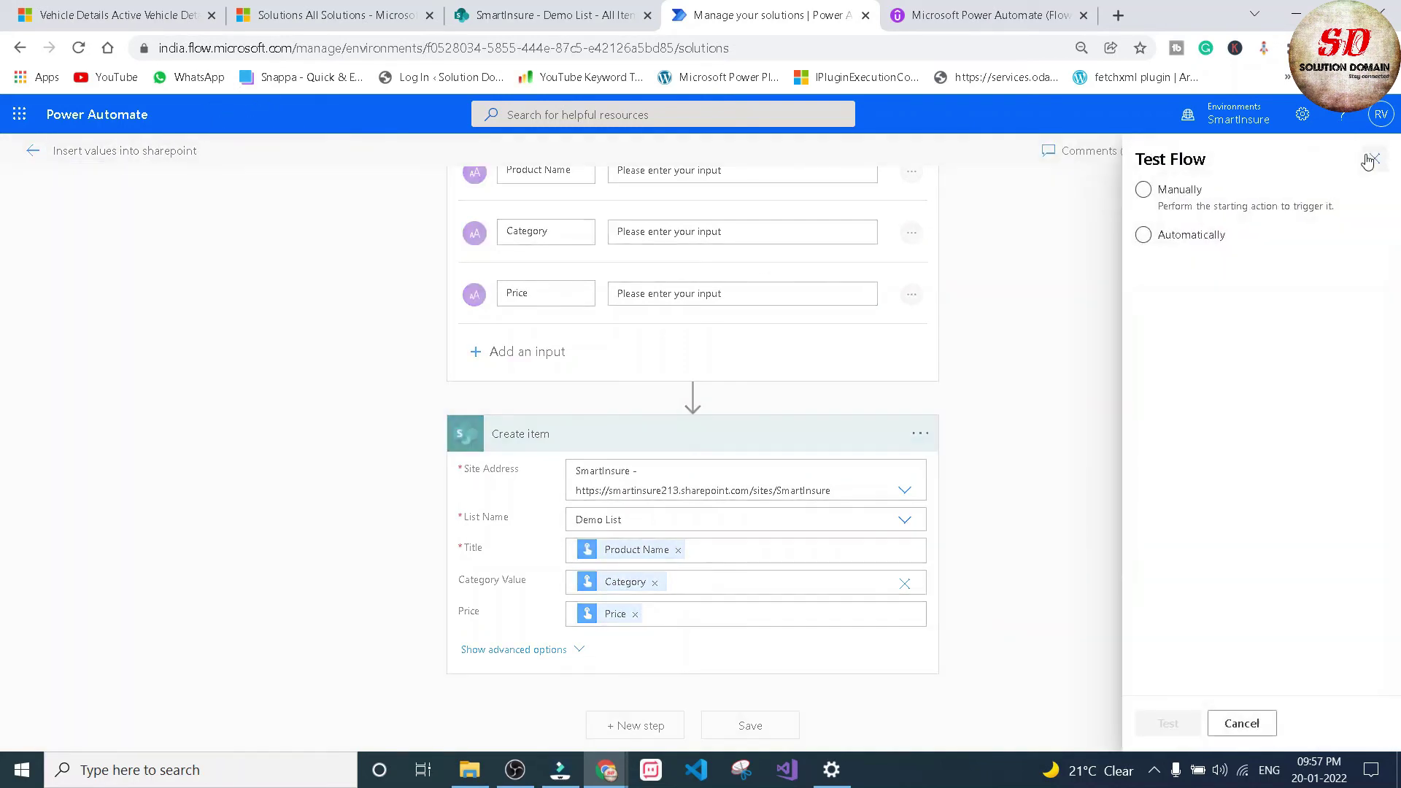
left_click(1143, 190)
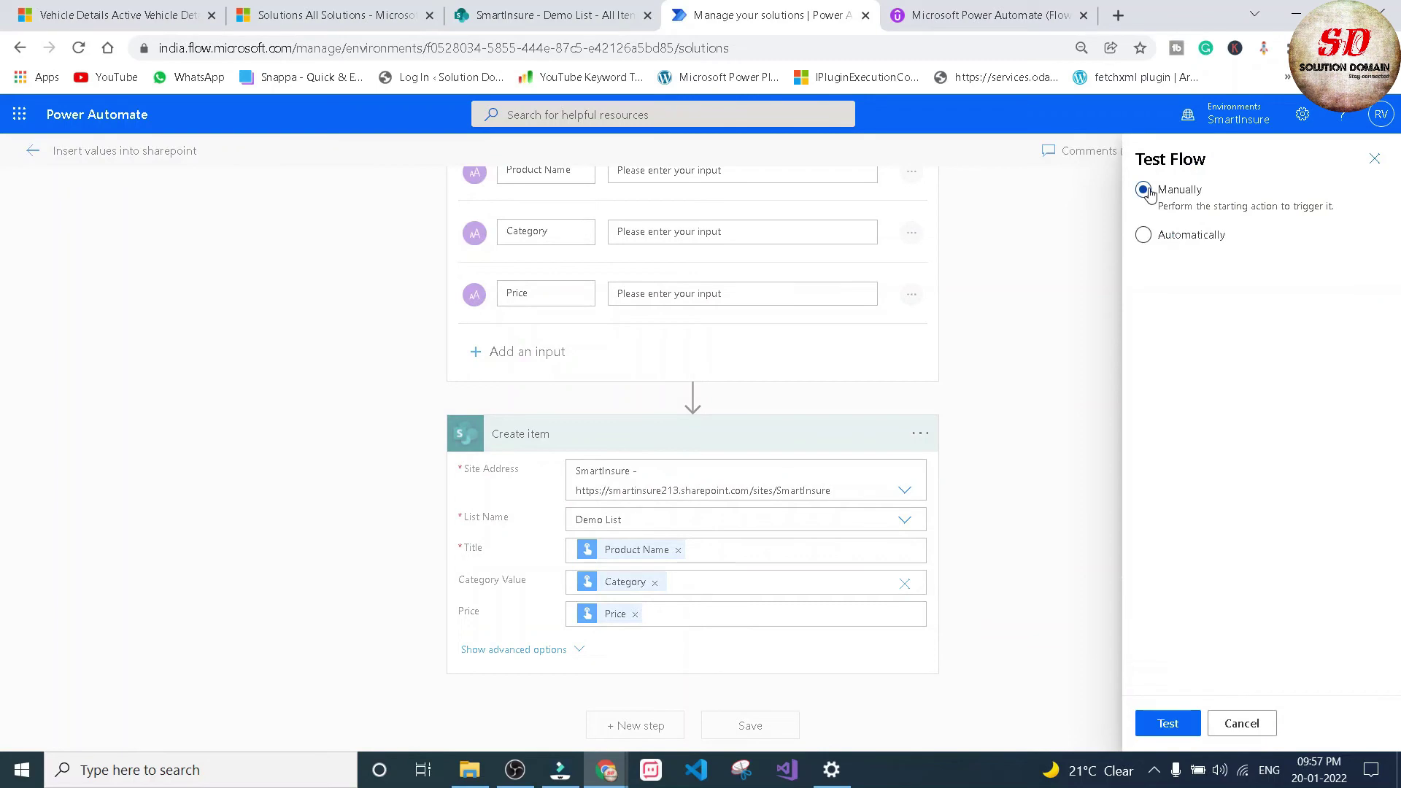
left_click(1175, 726)
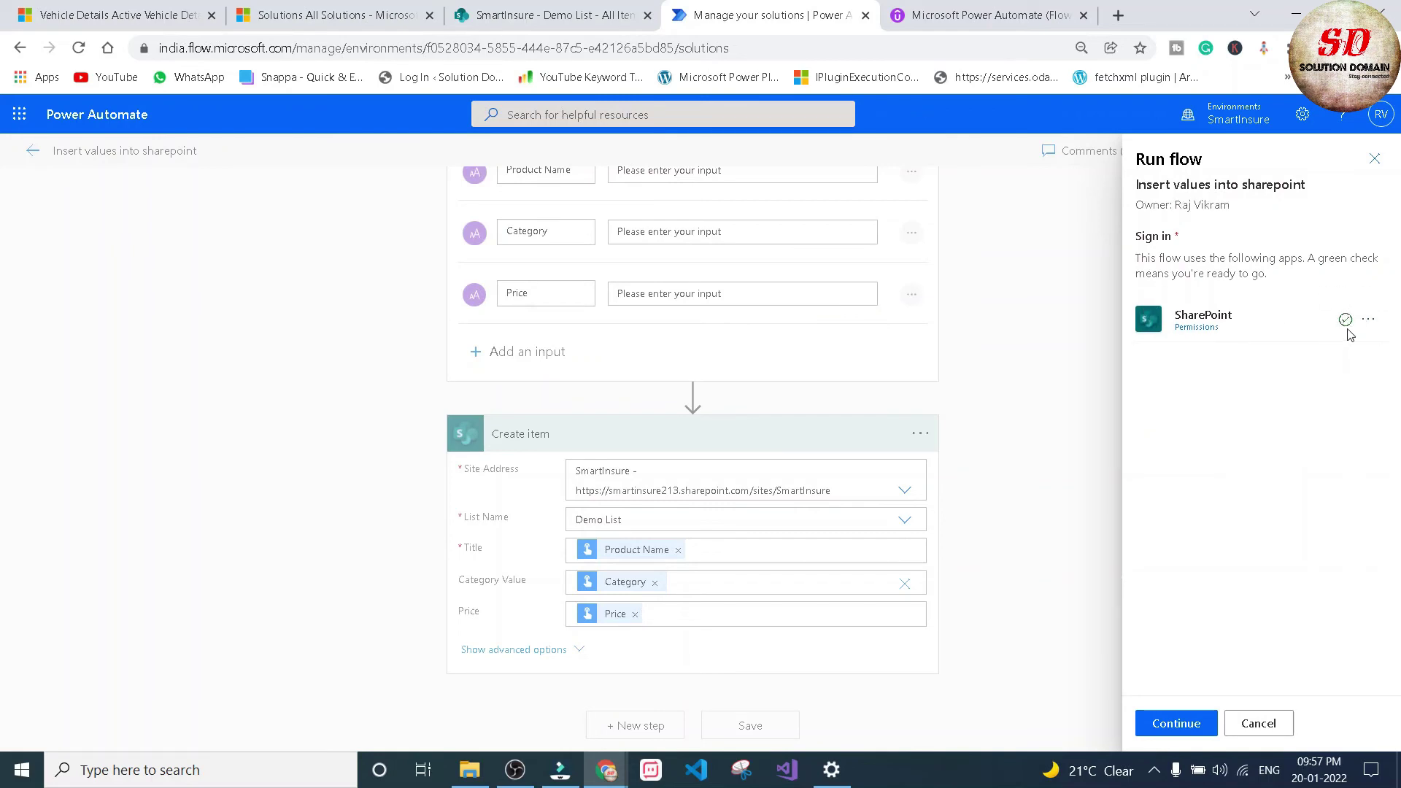
Run the flow with inputs Samsung Mobile, Electronics and 30,000, then close the confirmation.
left_click(1176, 724)
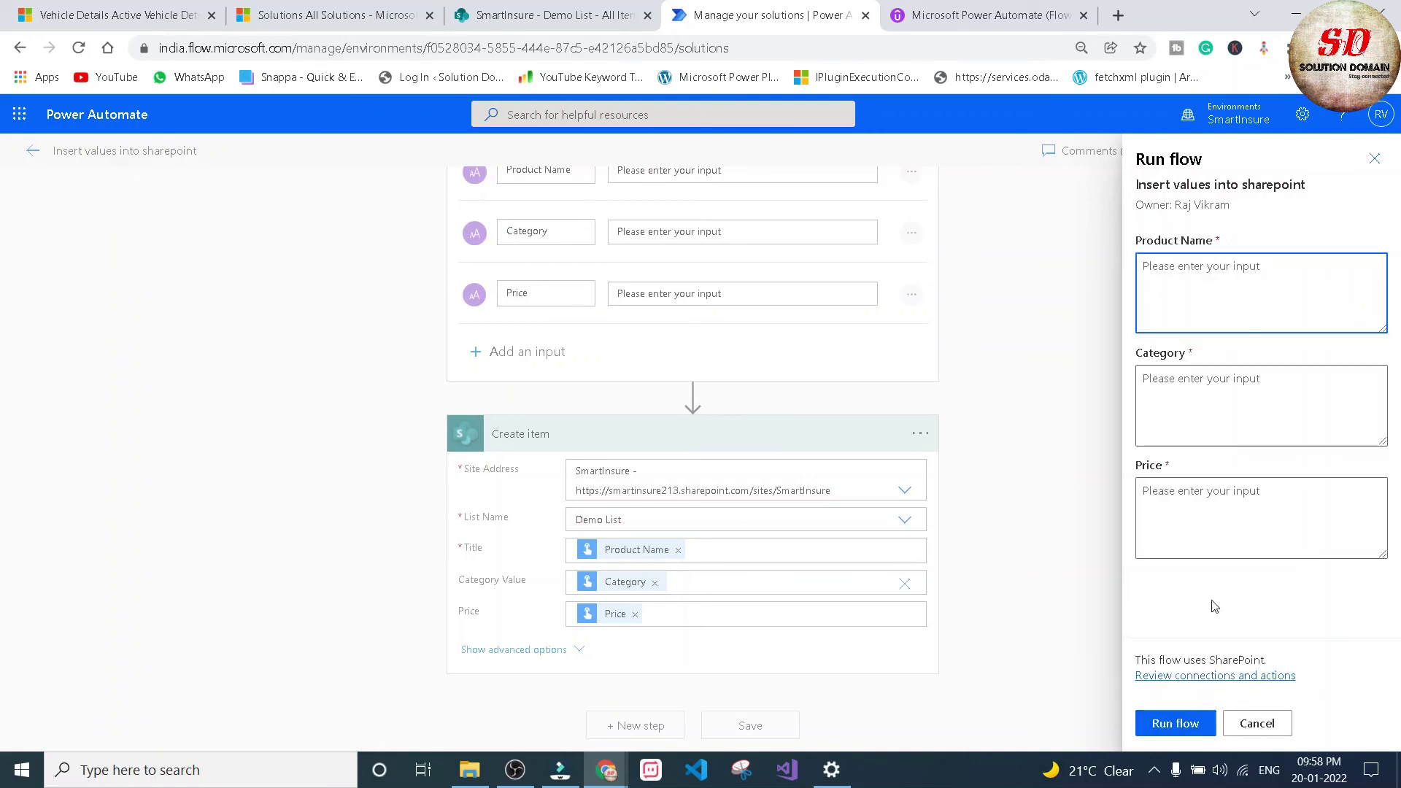
type("Samsung Mobile")
key("Tab")
type("Electronics")
key("Tab")
type("30,000")
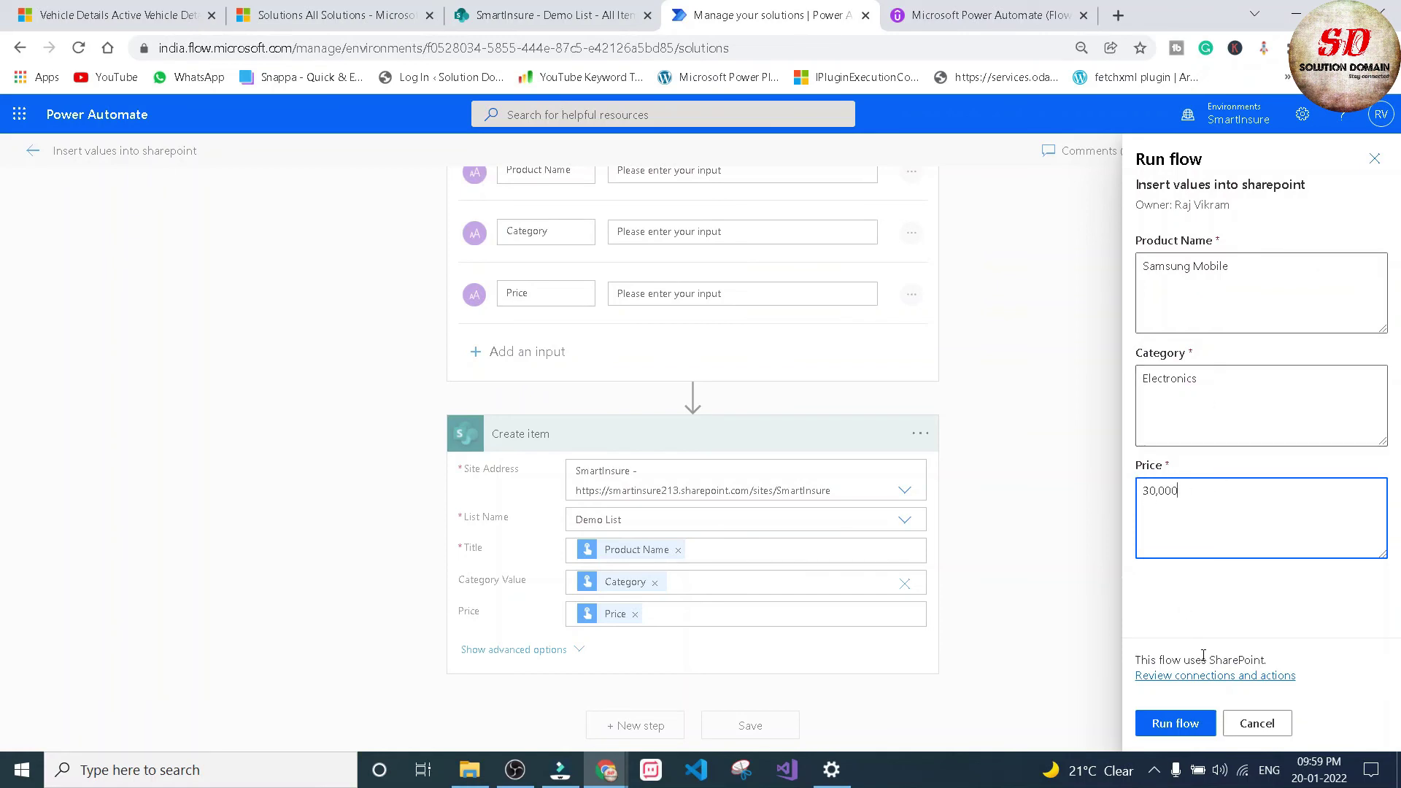
left_click(1181, 724)
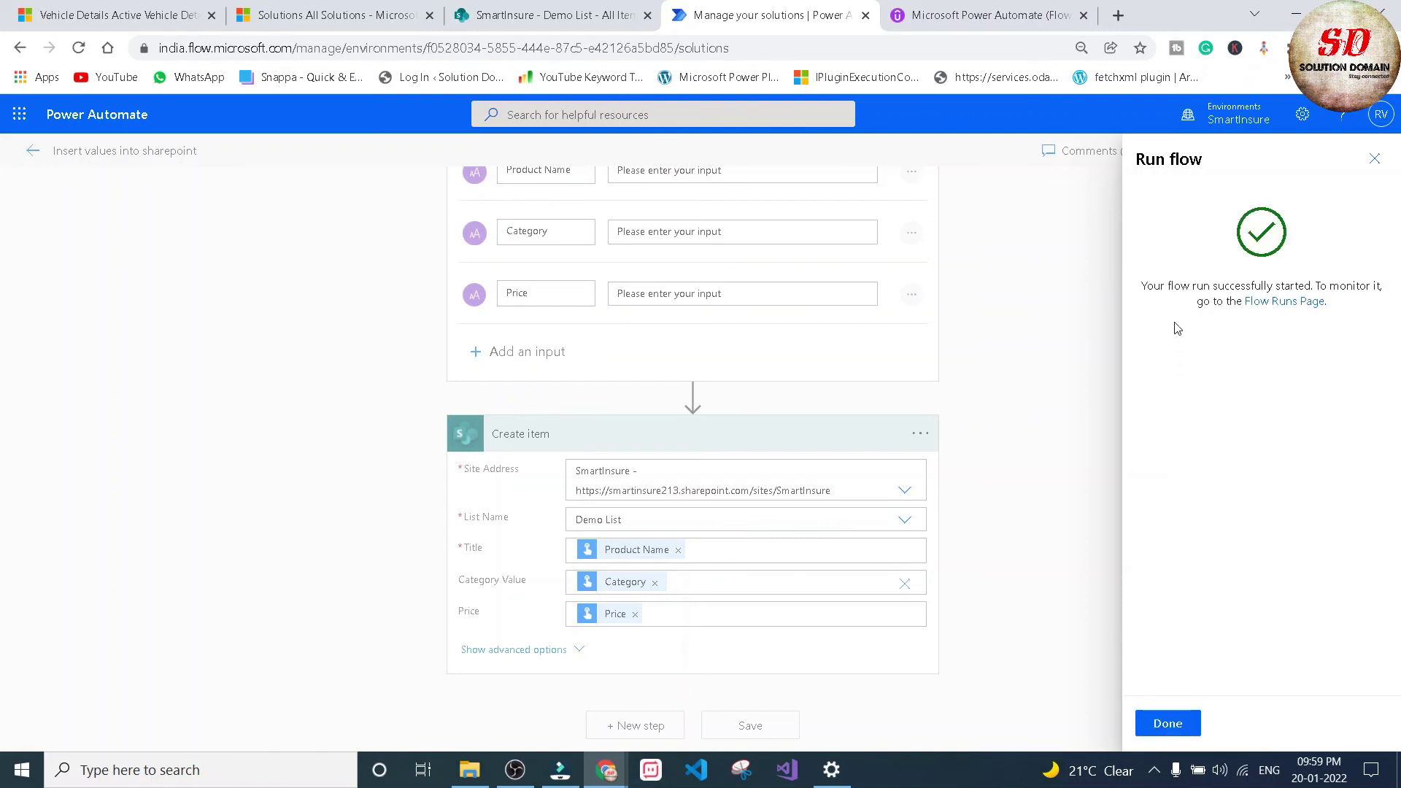
left_click(1168, 734)
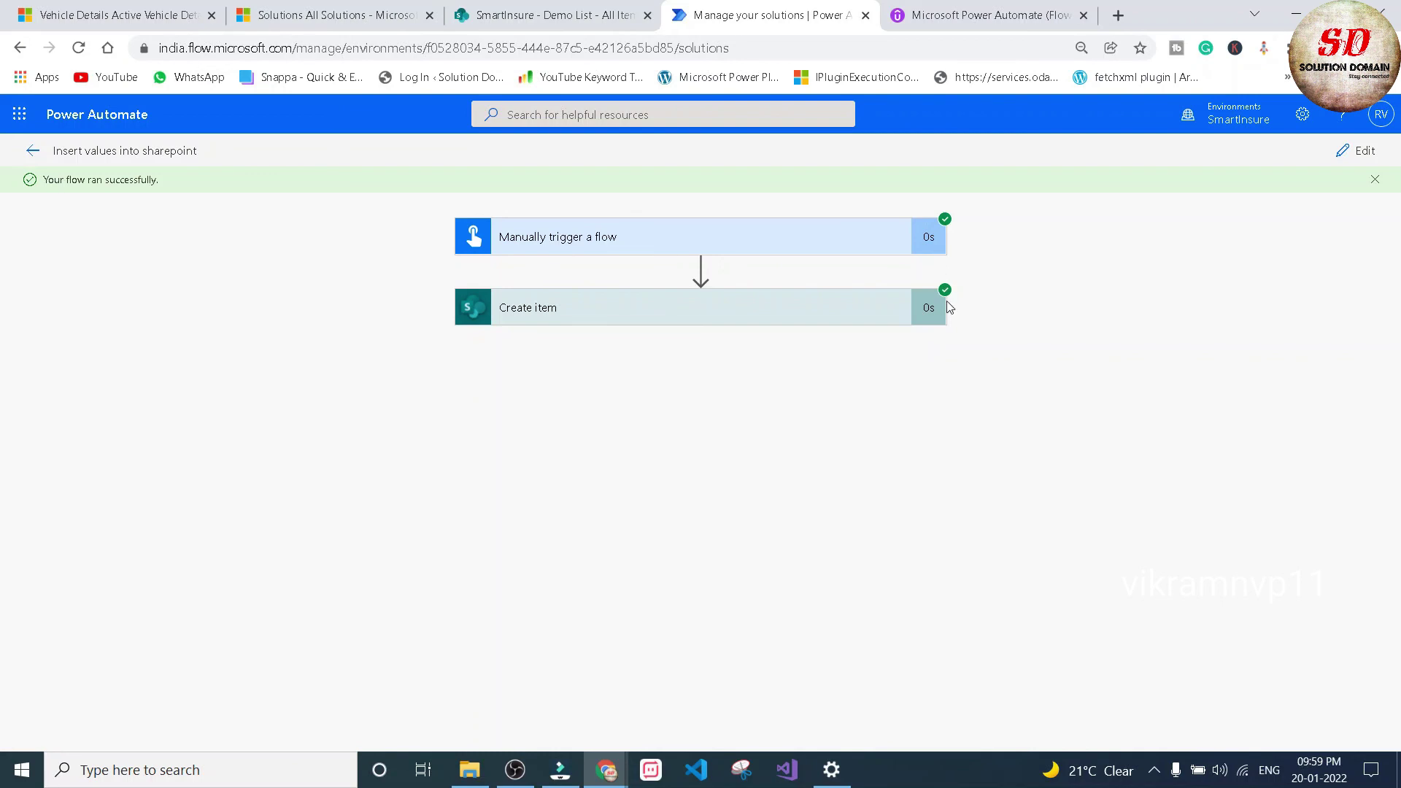
Reload the SmartInsure Demo List to show the new Samsung Mobile, Electronics, 30,000 item.
left_click(552, 7)
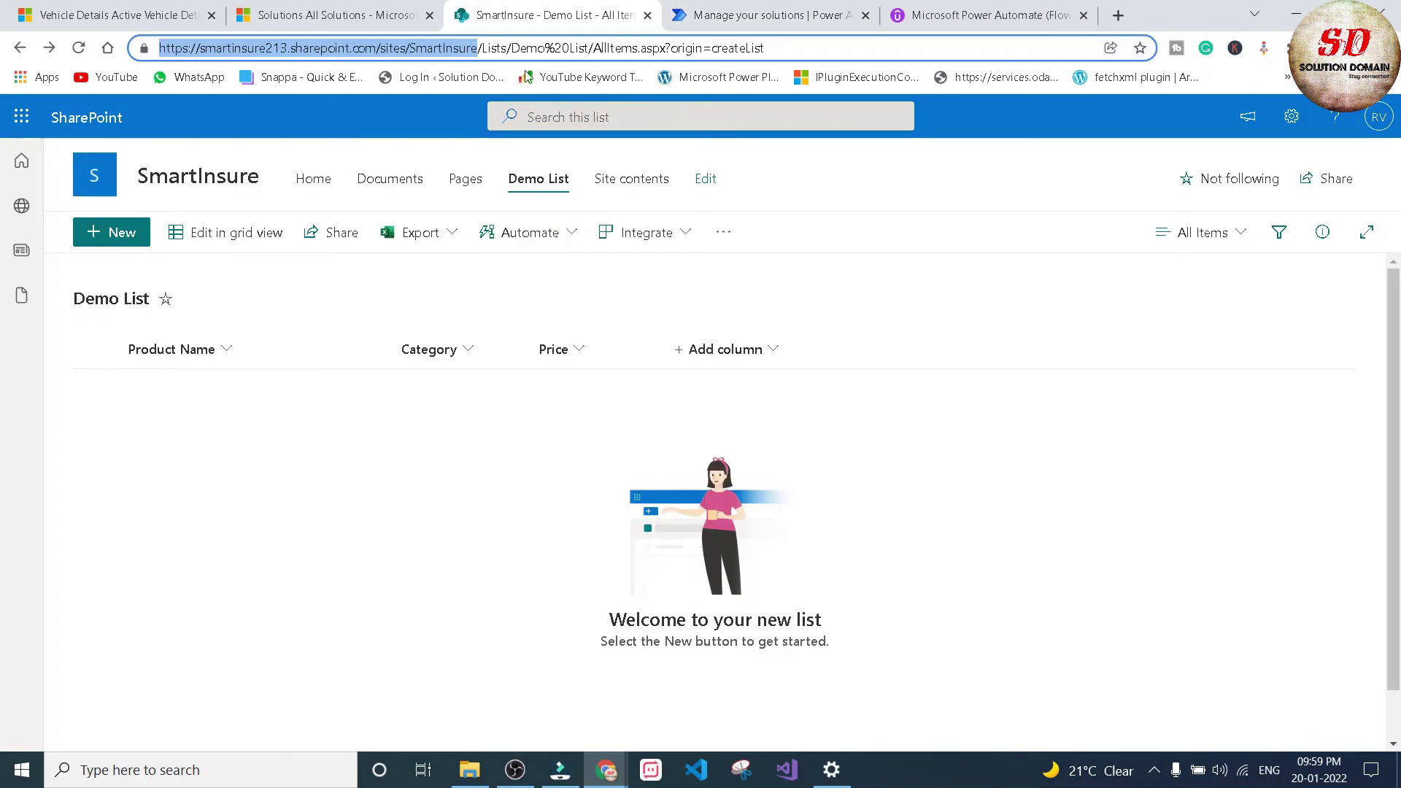
left_click(78, 47)
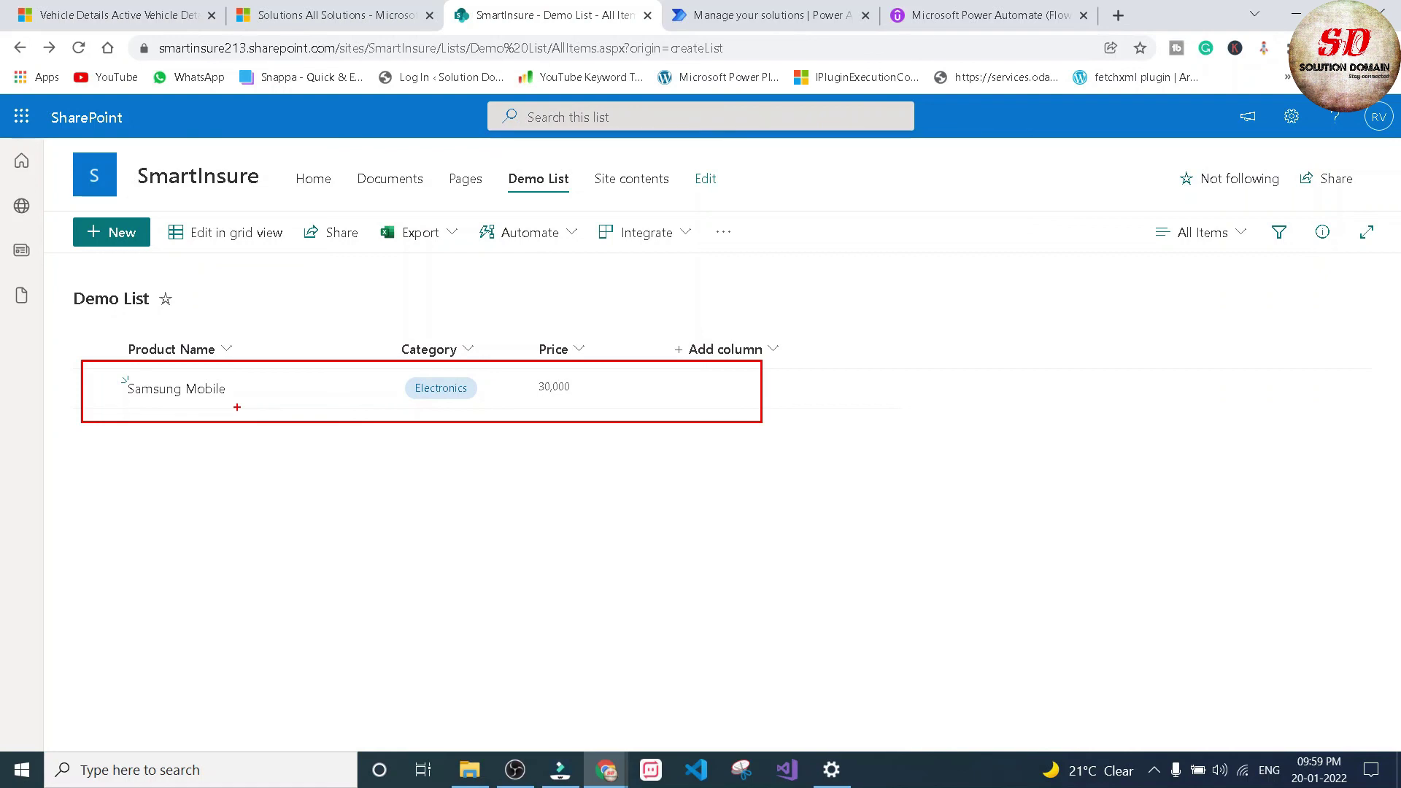
left_click_drag(185, 289, 242, 270)
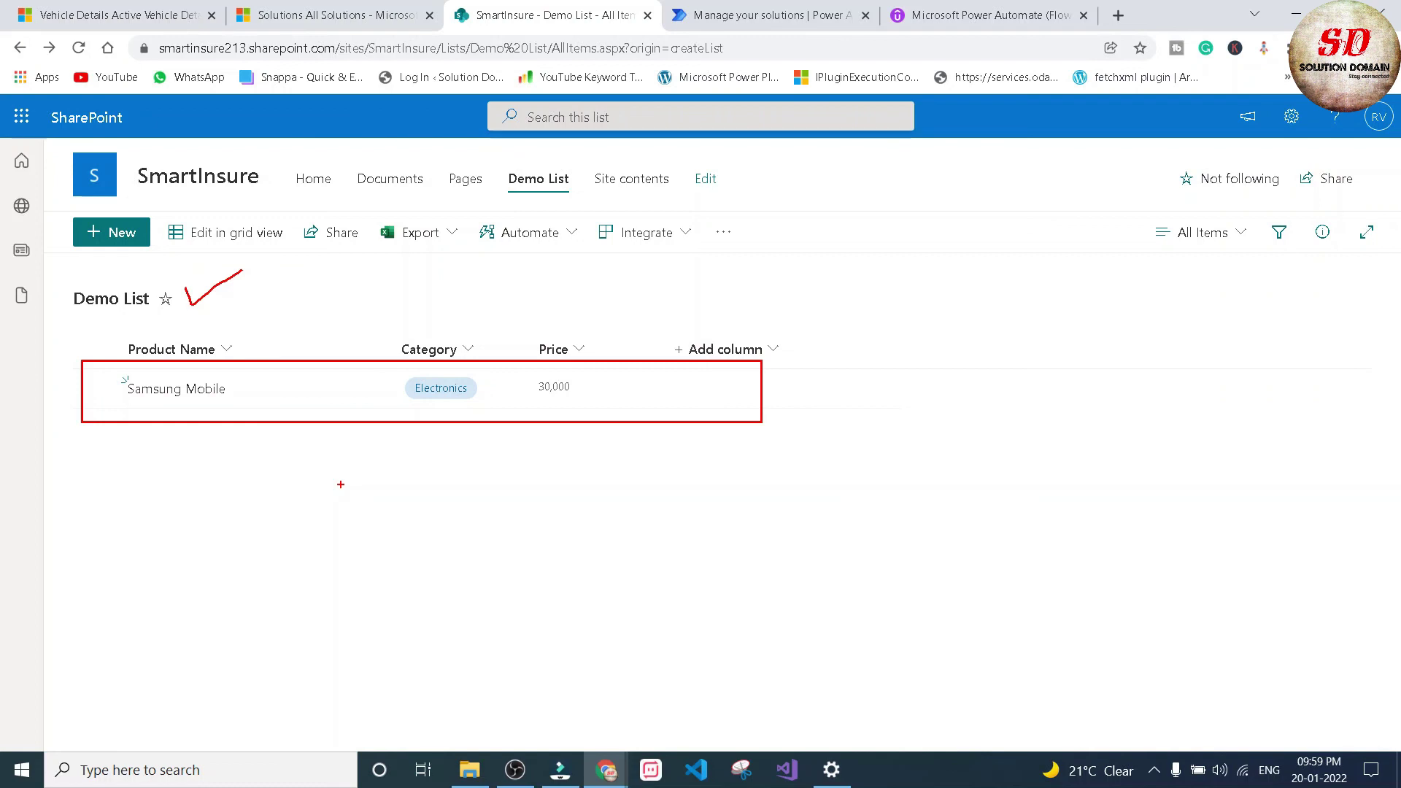